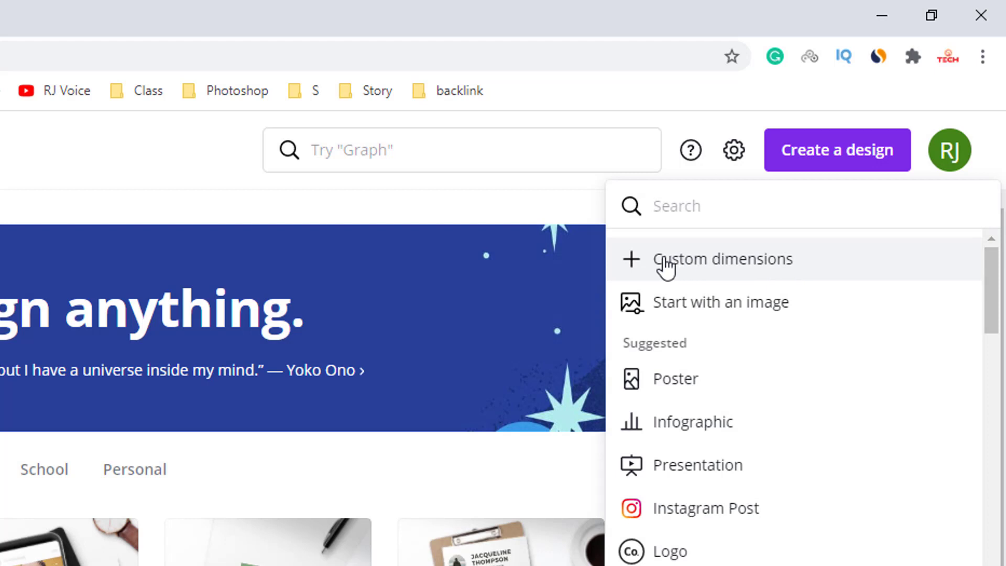
Step: Create a new blank design with custom dimensions of 1280 x 720 px
click(744, 266)
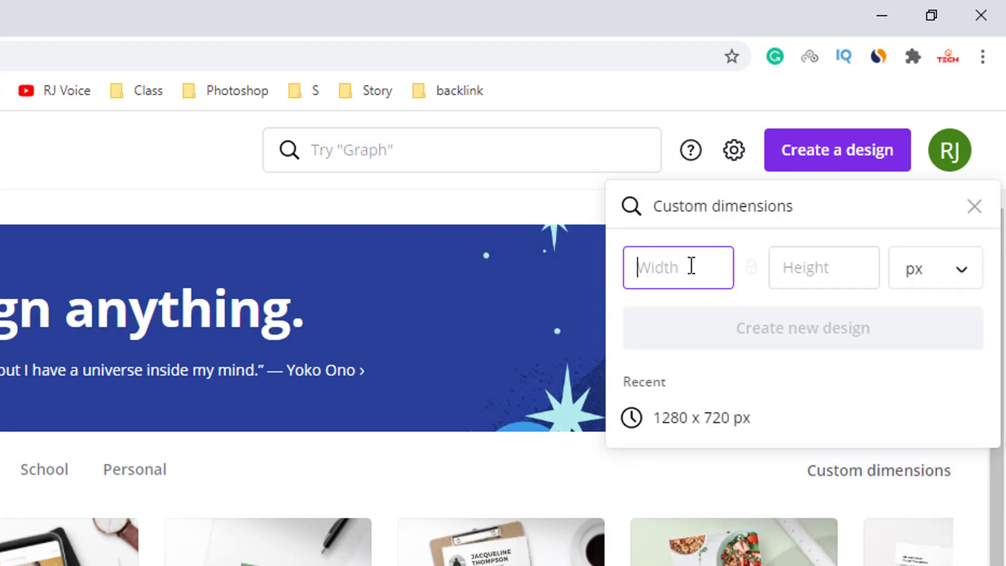
text(1280)
click(868, 261)
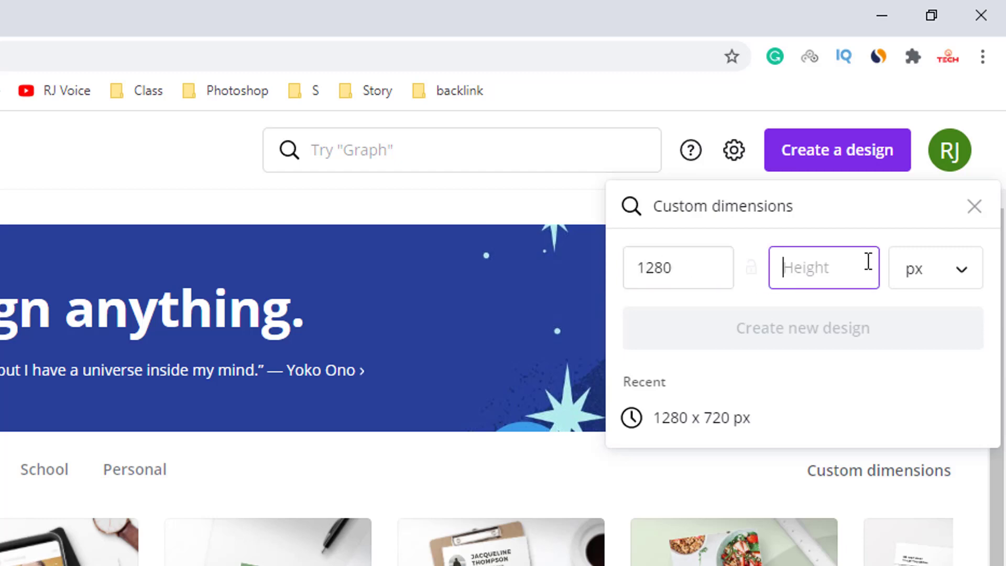
text(720)
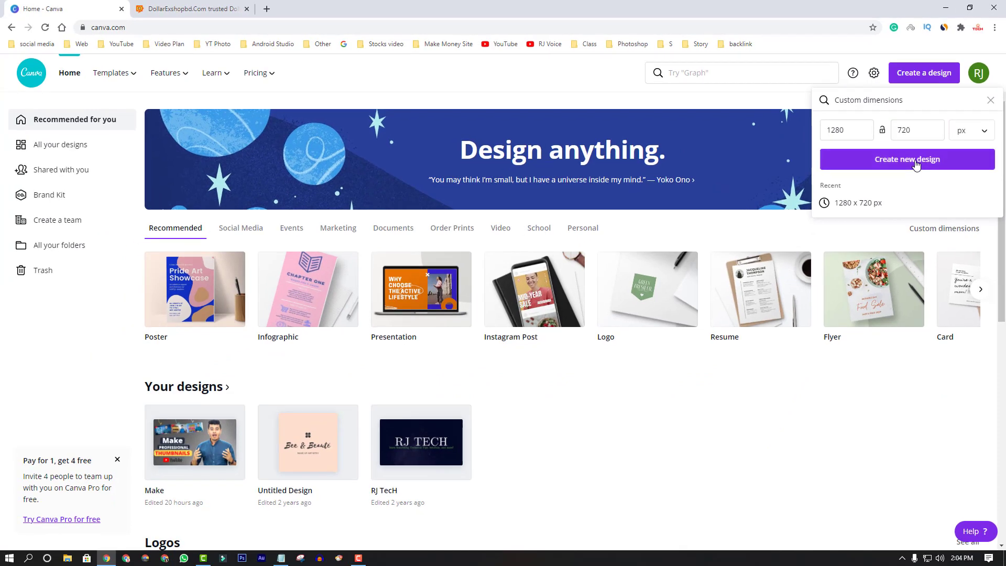
click(916, 166)
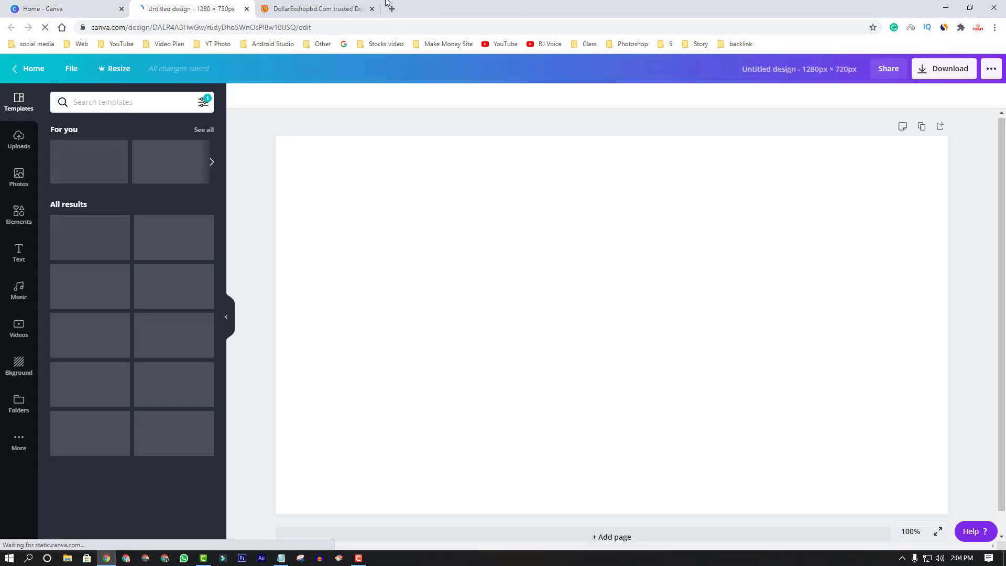
Step: Switch to the DollarExShopbd site, look over its exchange page and open its phone contact details
click(292, 16)
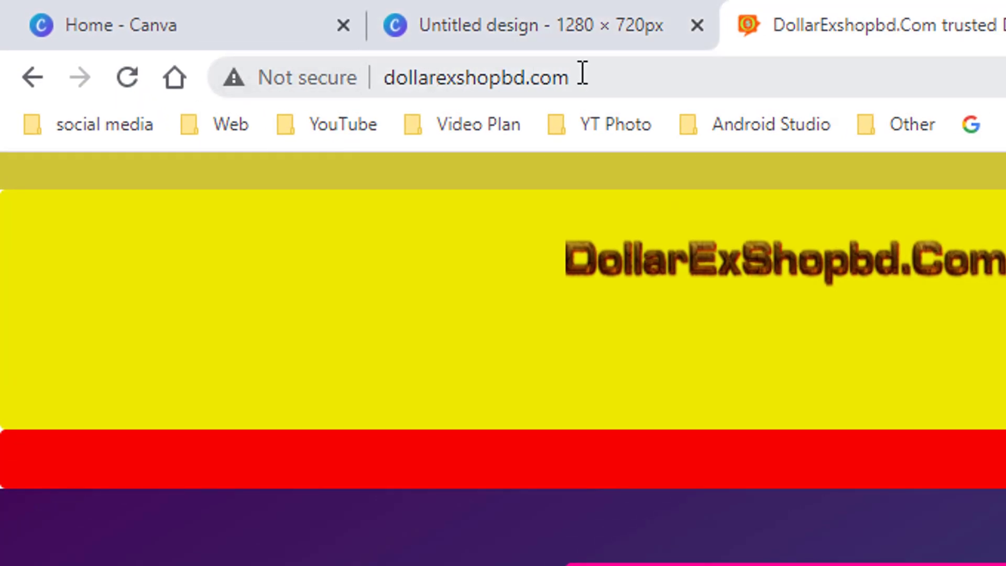
click(633, 71)
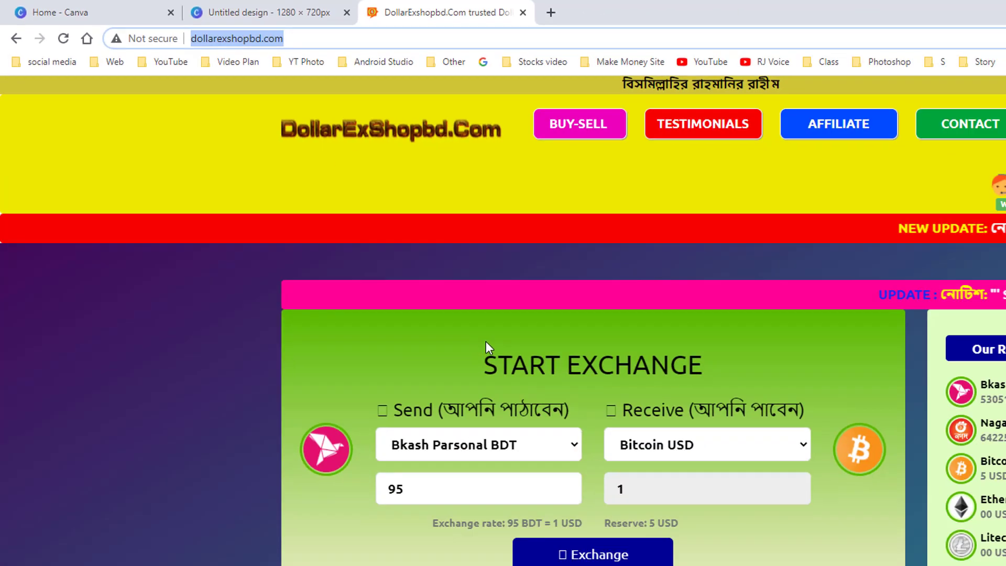
scroll(485, 348, down, 5)
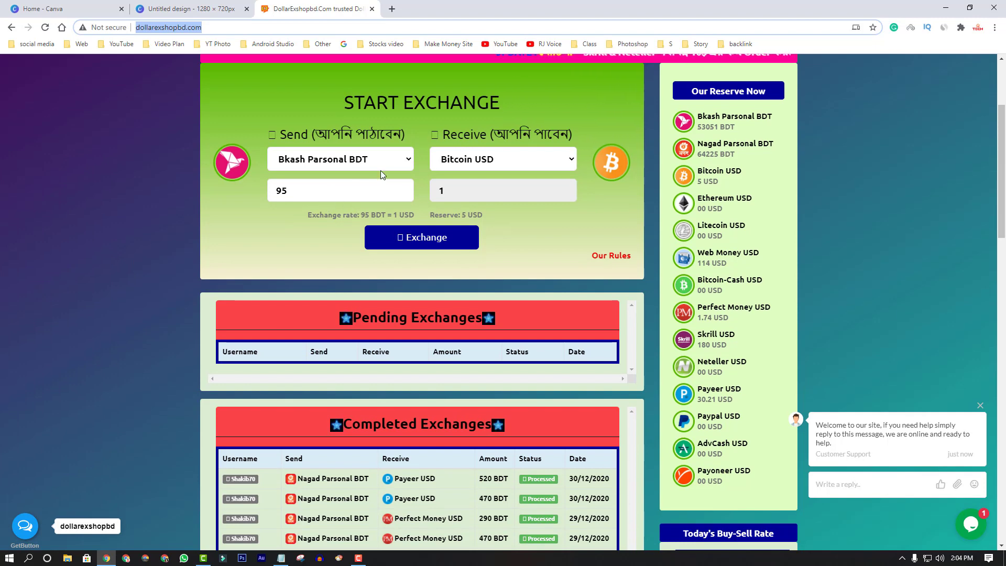
click(24, 527)
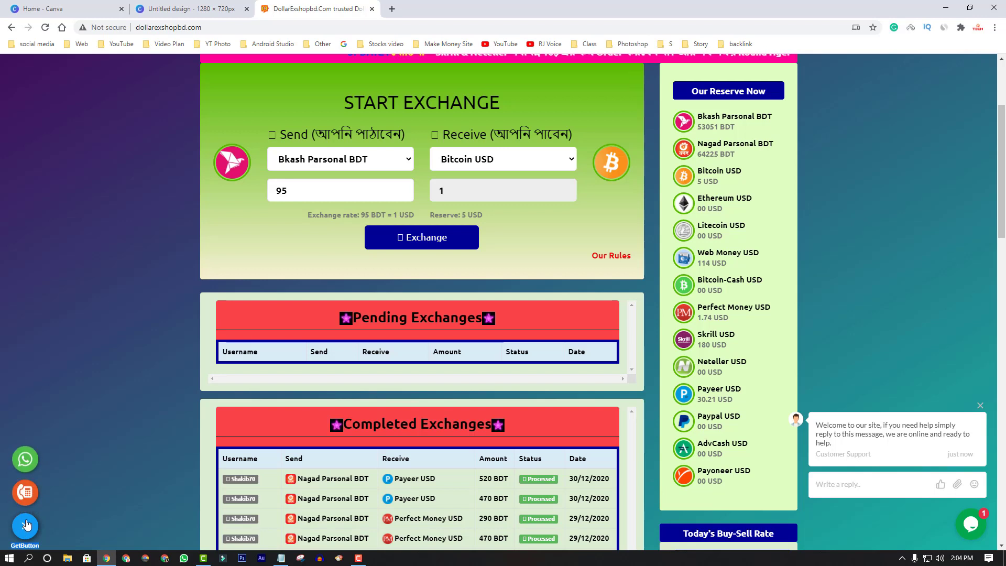
click(26, 494)
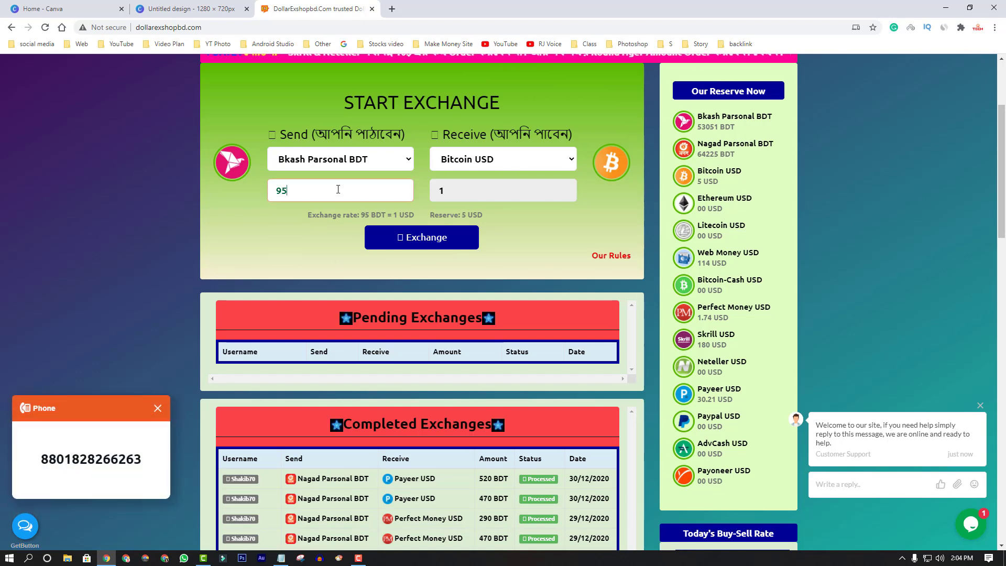
Step: Explore the exchange form's send currencies, choosing Bkash Parsonal BDT, Litecoin USD and Bitcoin USD
click(340, 163)
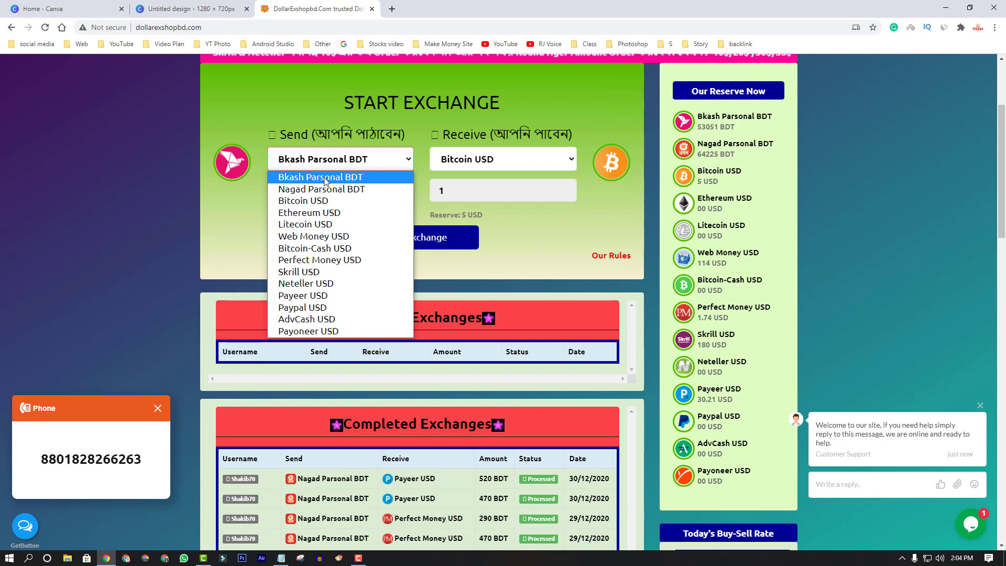
click(341, 178)
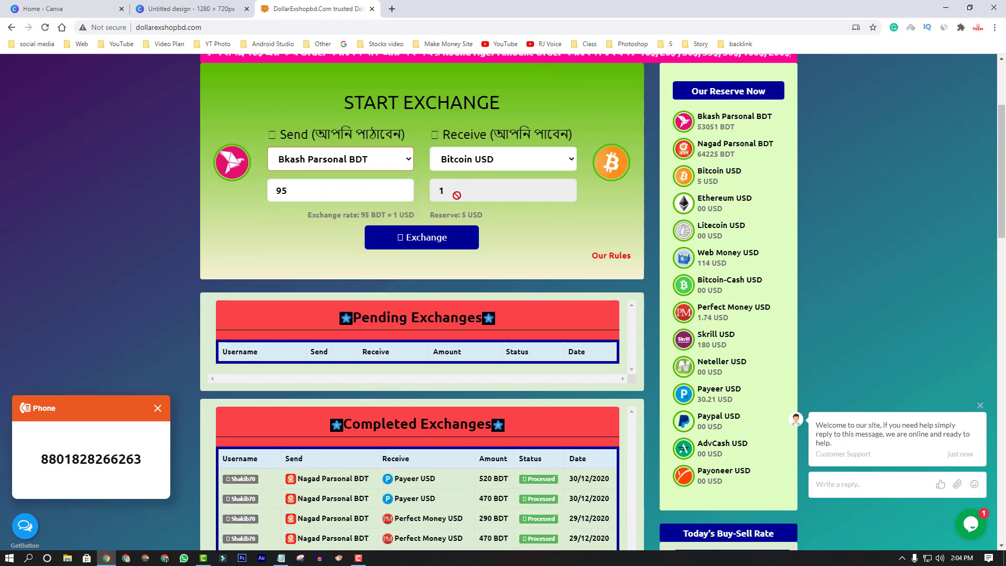
click(332, 163)
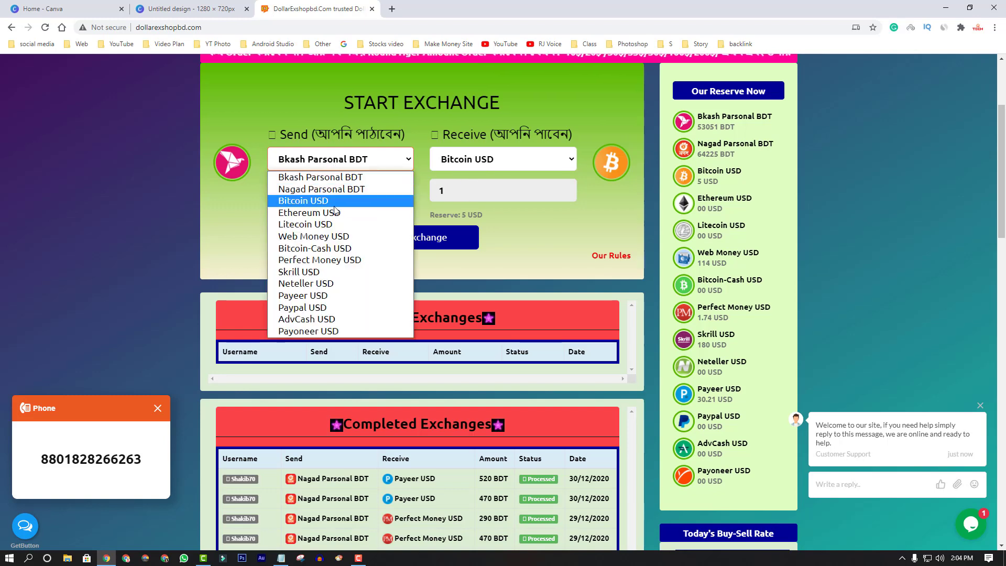
click(334, 223)
click(346, 164)
click(292, 199)
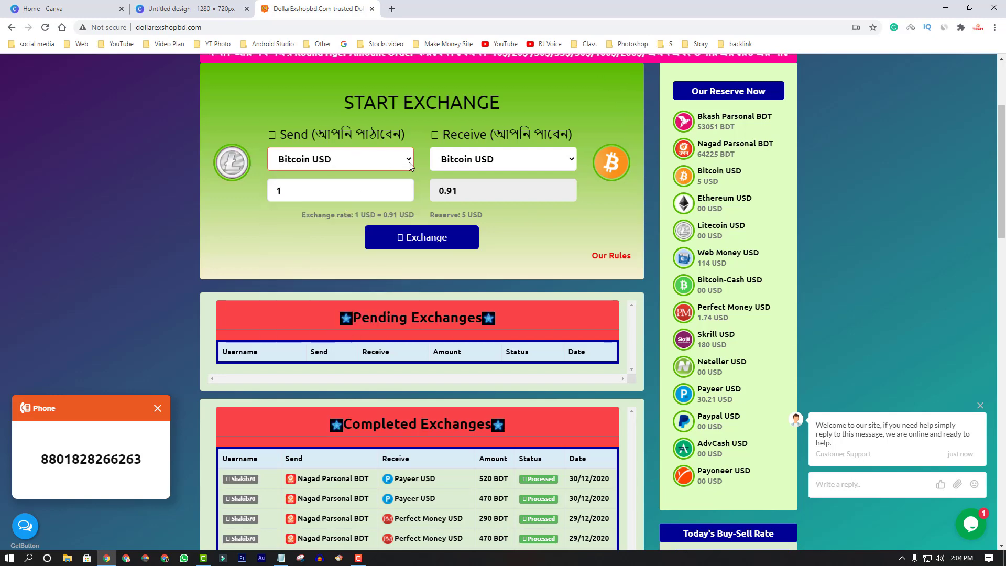
scroll(291, 197, up, 3)
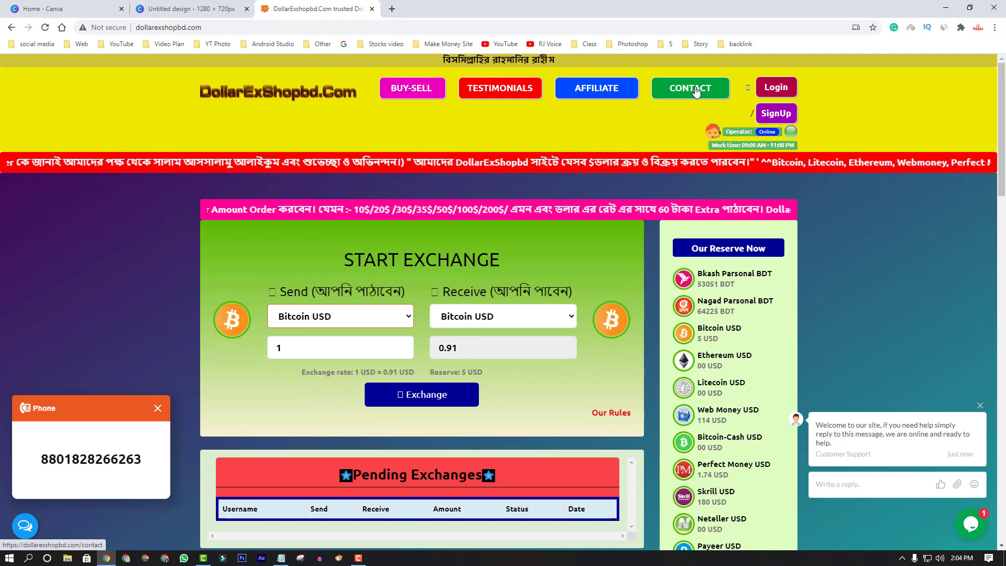
Step: Return to the 1280 x 720 px design and upload the T1 image from the desktop into its image uploads
click(211, 10)
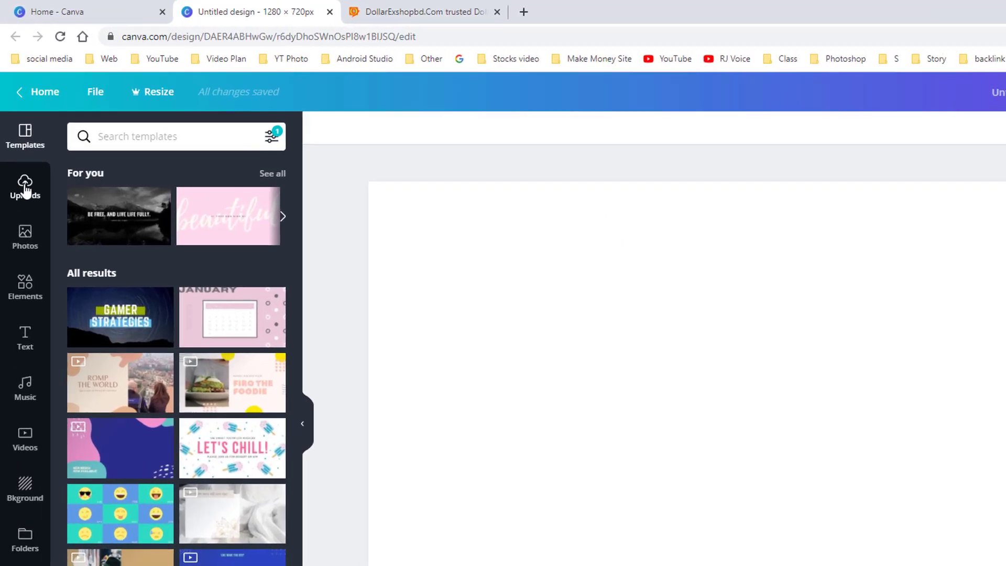
click(18, 140)
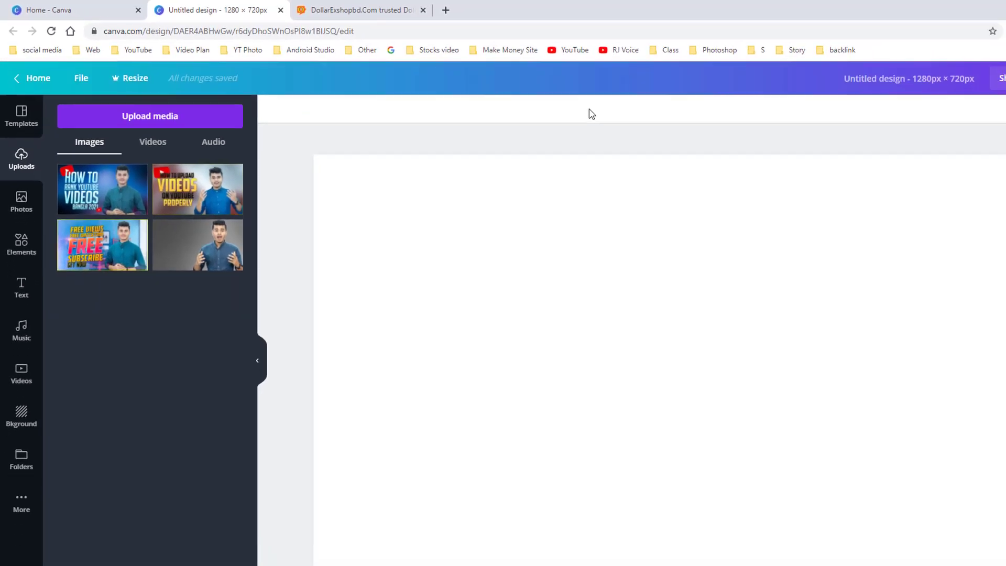
double_click(692, 4)
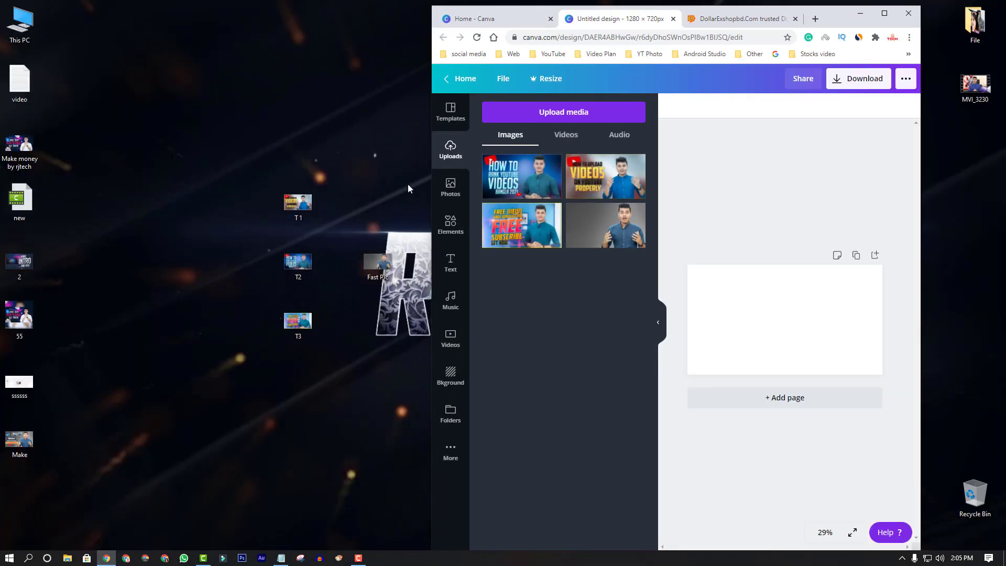
drag(322, 219, 240, 213)
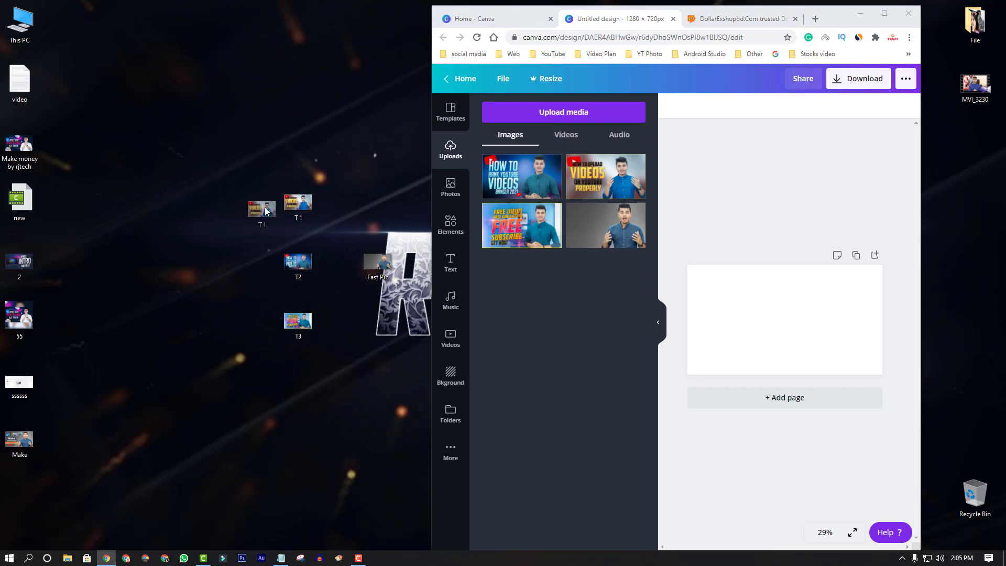
drag(318, 209, 581, 320)
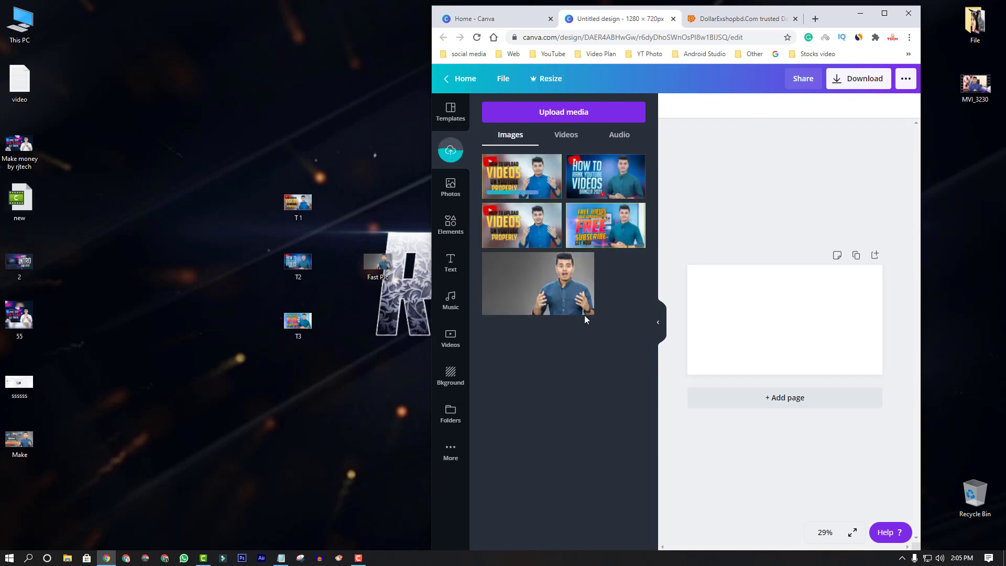
Step: Maximize the browser window and place the uploaded portrait with the plain gray background on the page
click(884, 13)
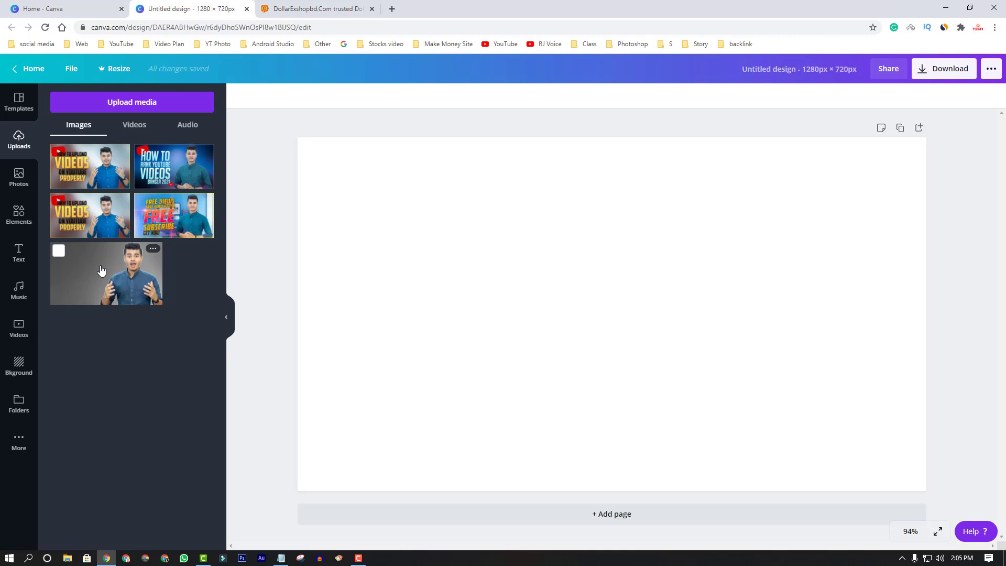
click(101, 270)
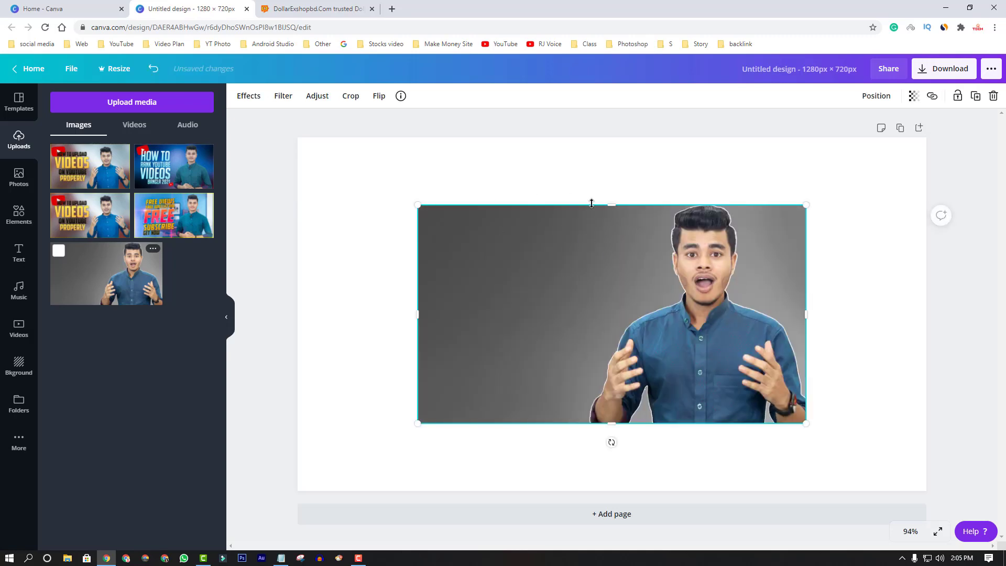
Step: Search Google for "remove bg" in a new tab, open the remove.bg site and view its image upload page
middle_click(348, 44)
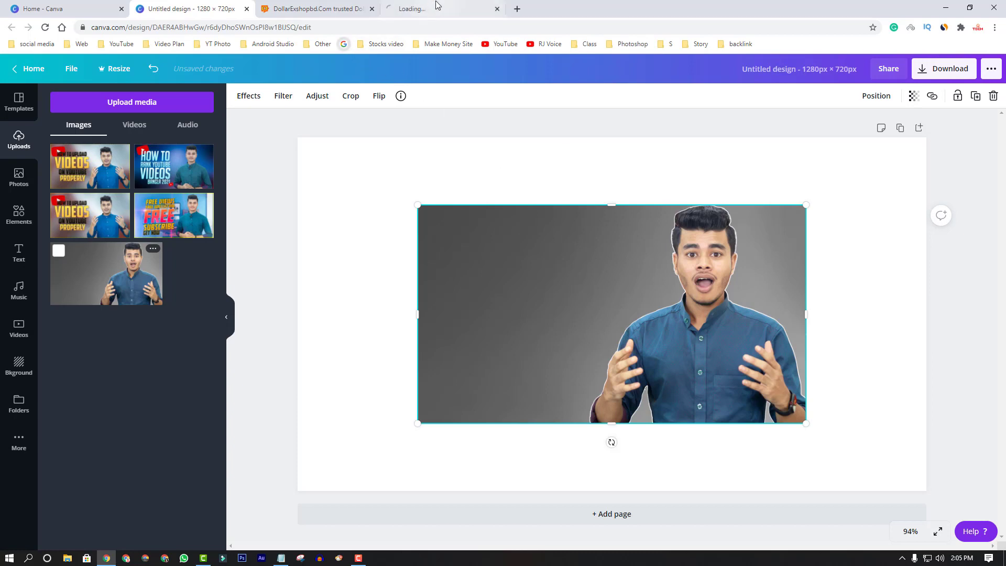
click(440, 9)
click(423, 227)
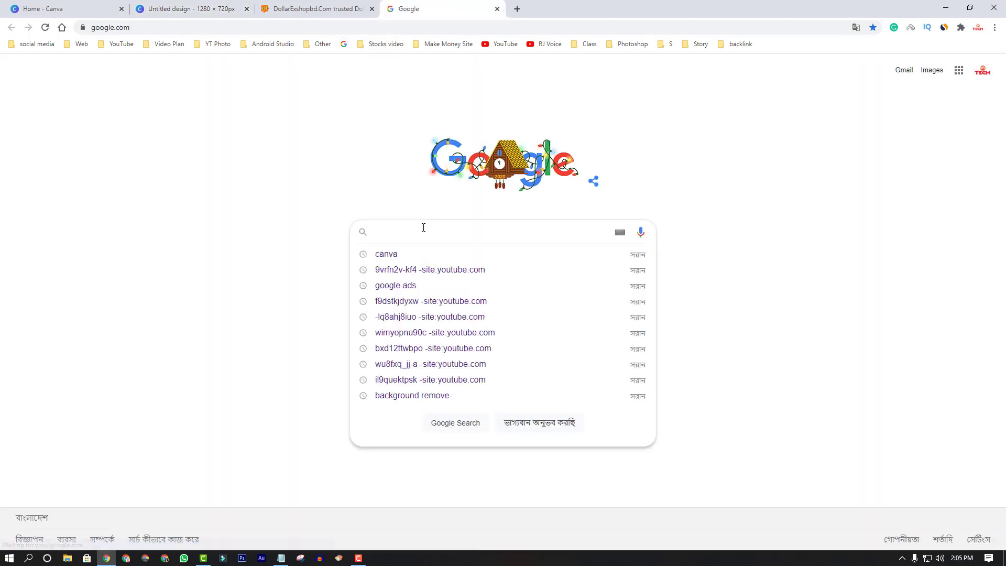
text(RE)
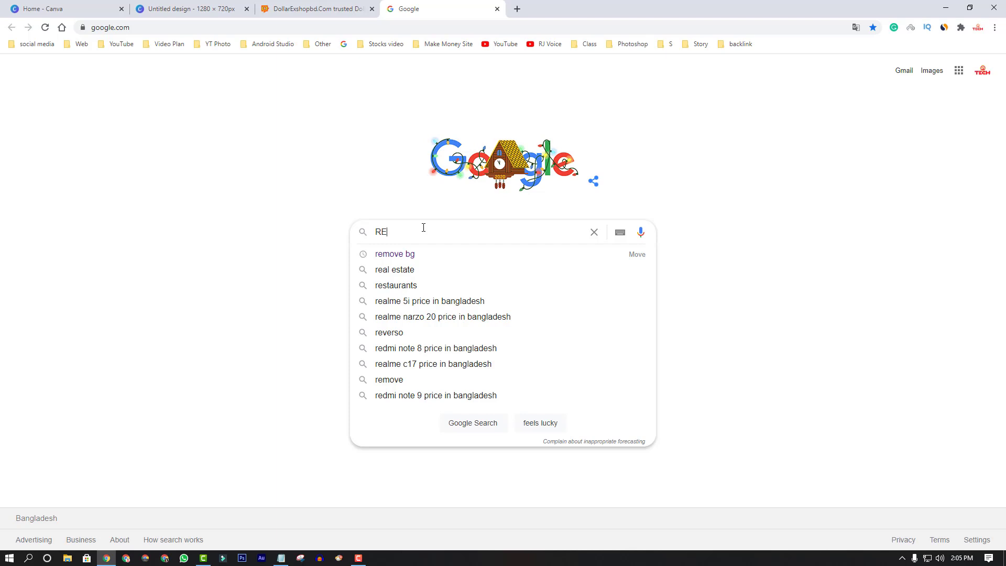
key(Down)
key(Return)
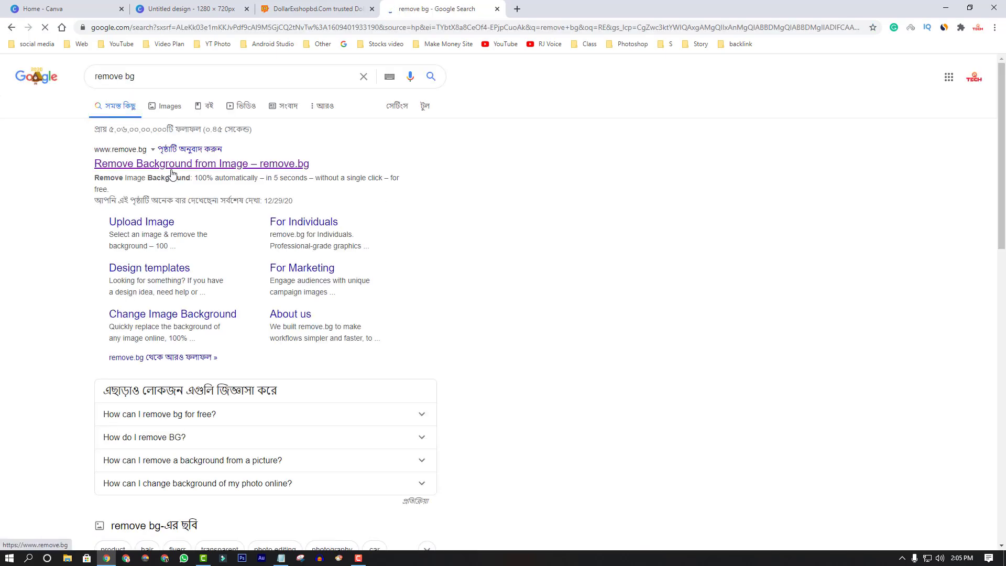
click(156, 165)
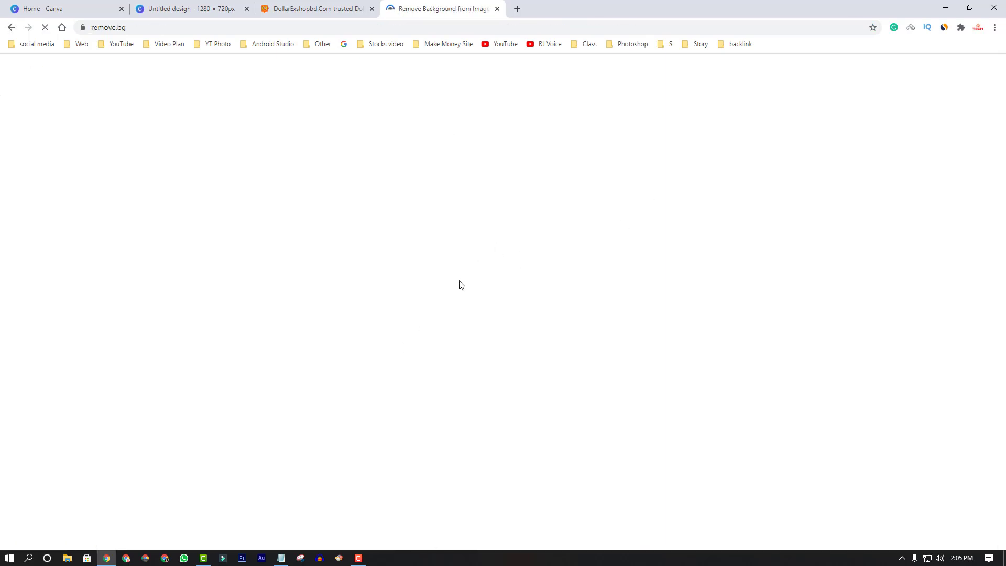
click(209, 6)
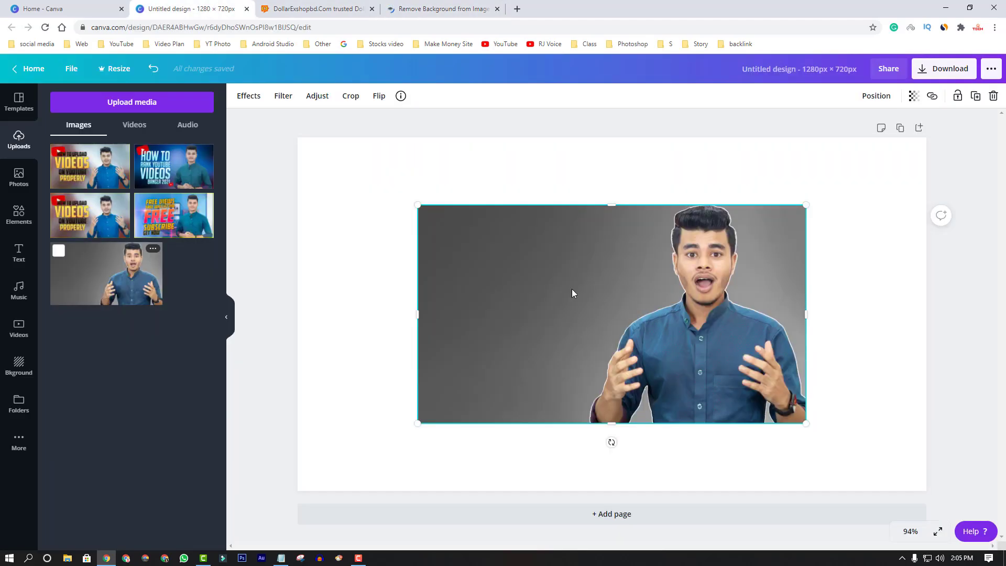
click(434, 4)
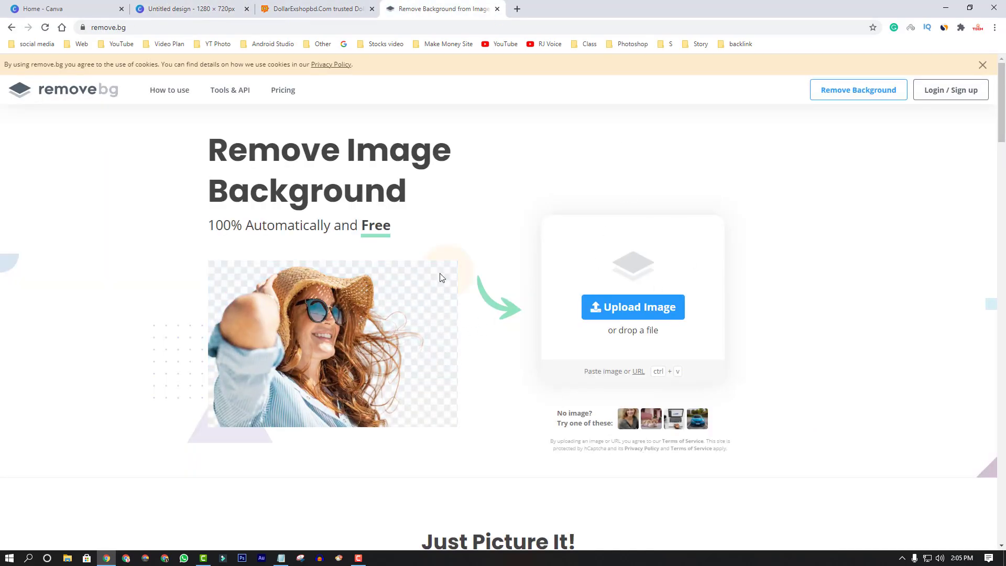
Step: Return to the design and enlarge the gray-background portrait to fill the whole page
click(191, 4)
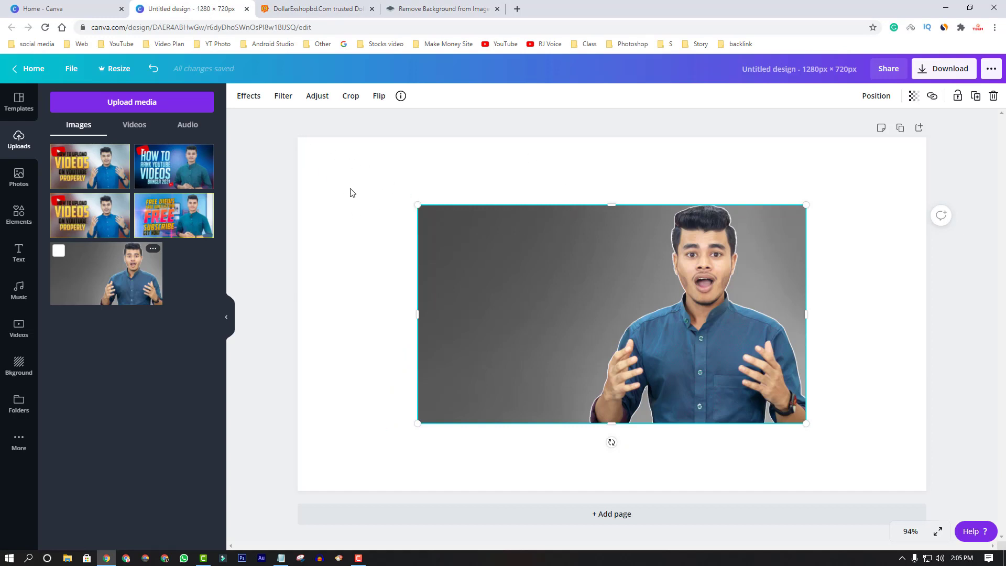
drag(417, 205, 298, 137)
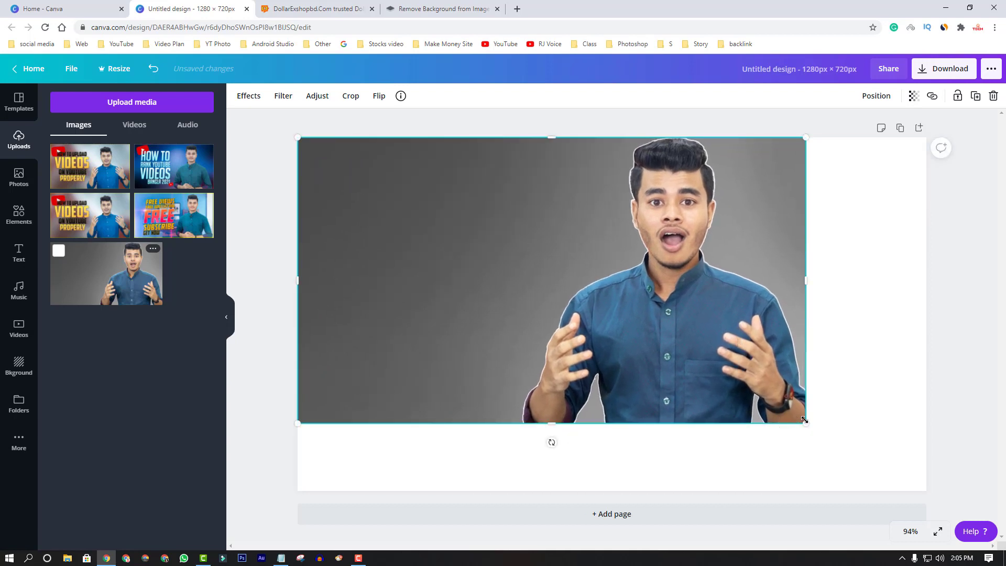
drag(805, 423, 927, 490)
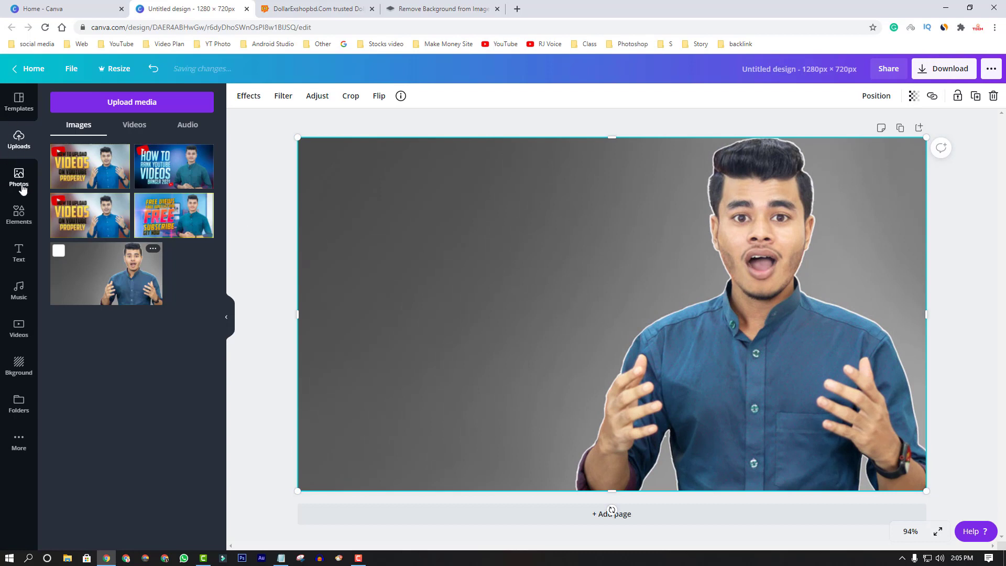
Step: Add a heading reading "MAKE" and place it on the empty gray area beside the man
click(17, 255)
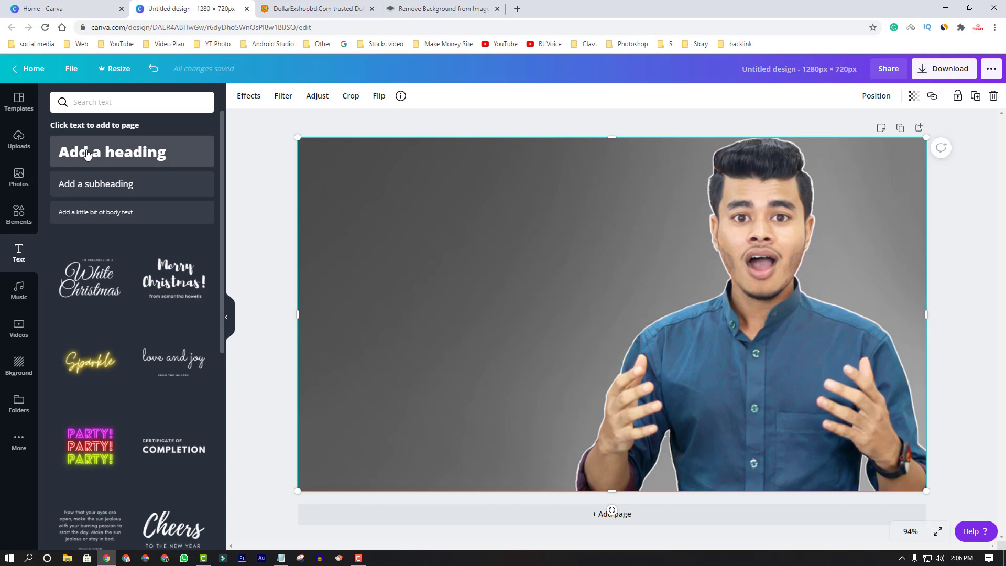
click(104, 154)
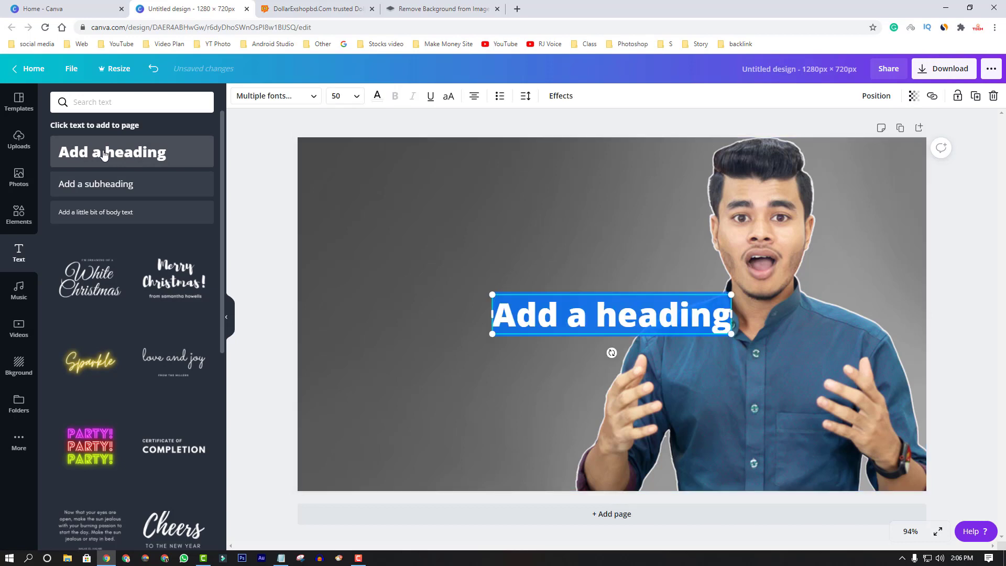
click(550, 313)
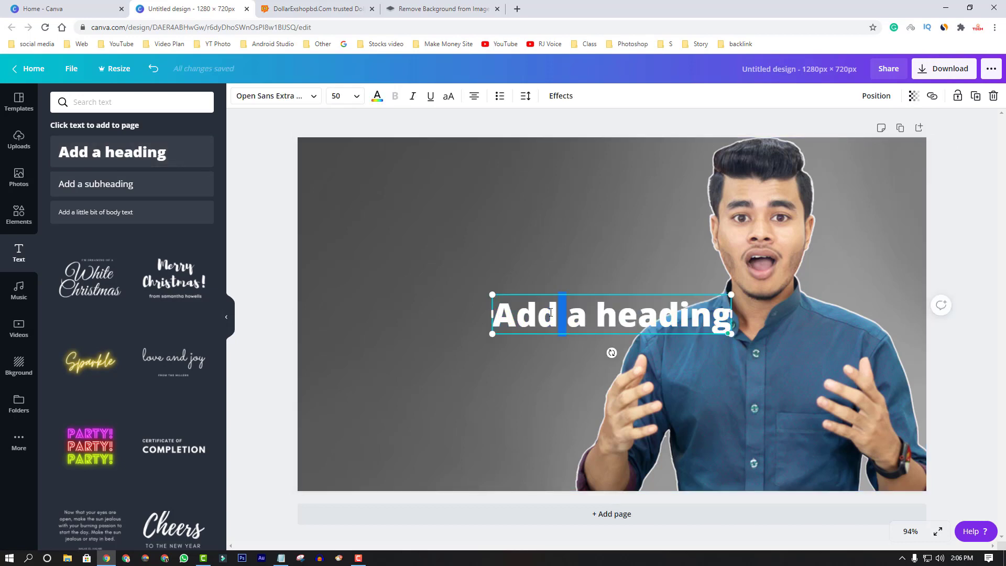
triple_click(550, 312)
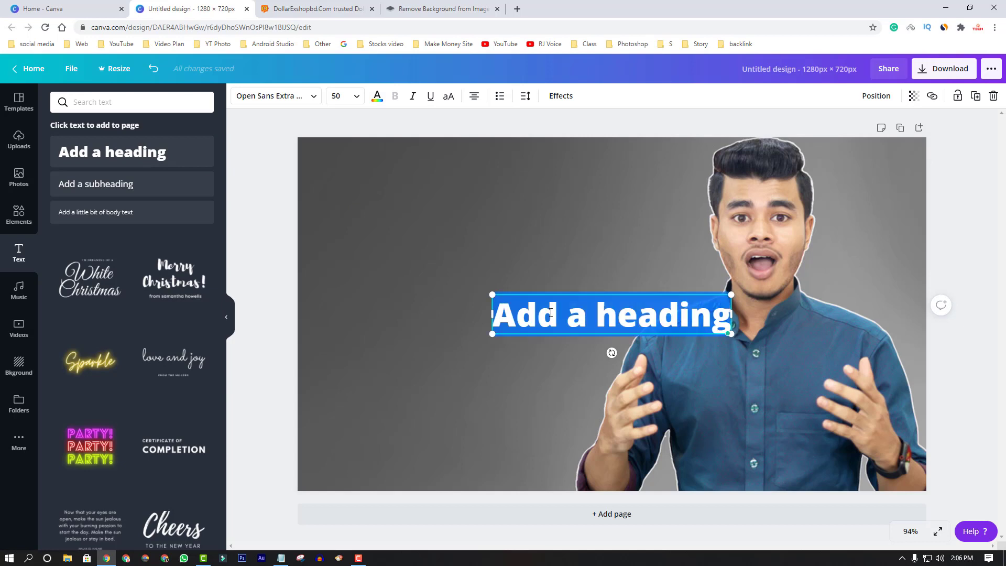
text(M)
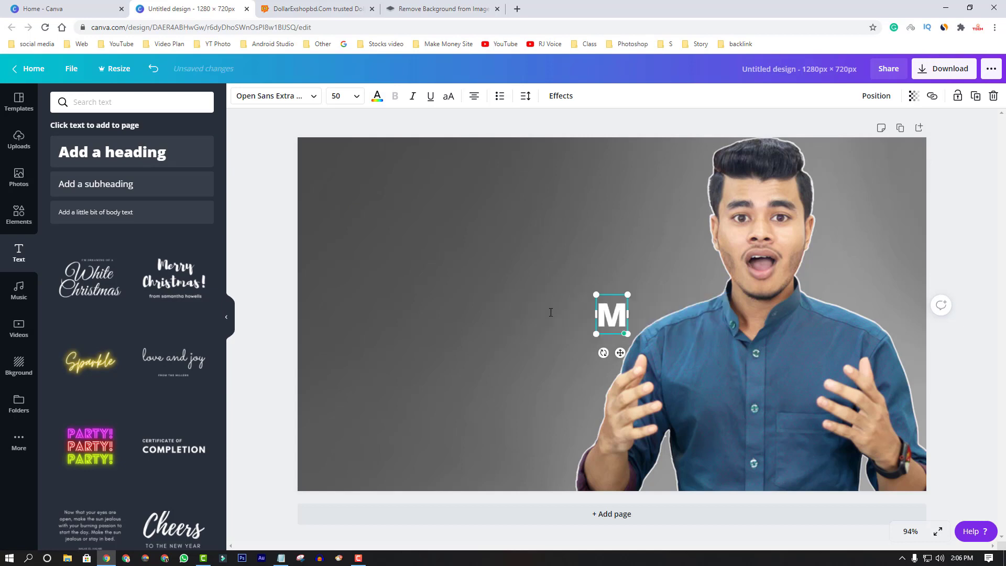
text(AKE)
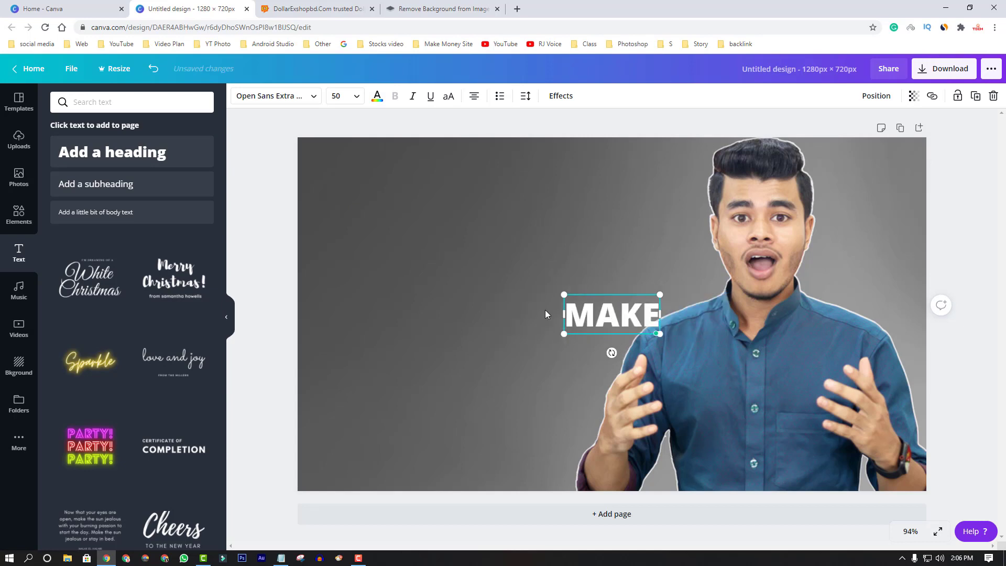
click(543, 314)
drag(623, 317, 420, 318)
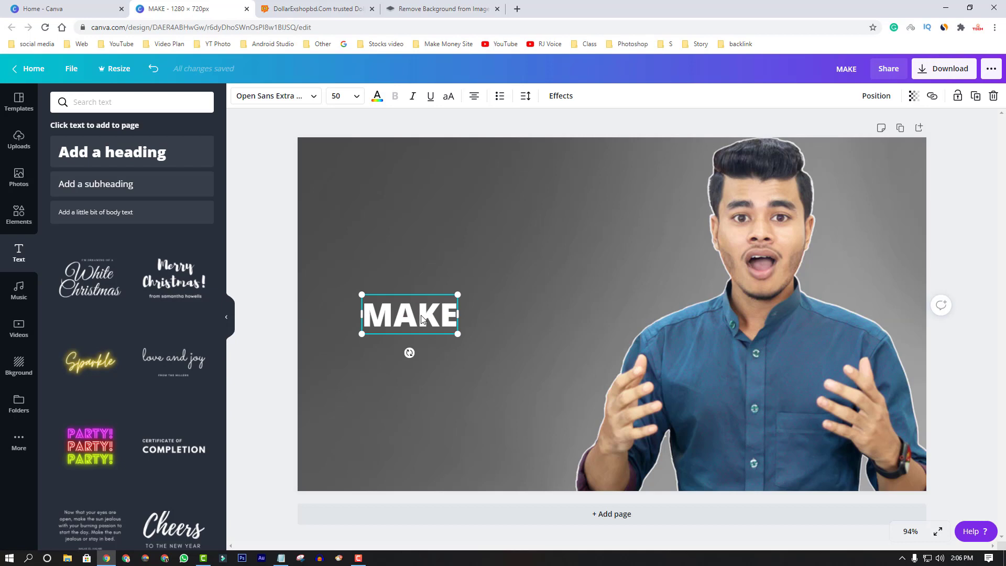
Step: Stack two copies of the MAKE heading beneath it and change their text to PROFESSIONAL and THUMBNAILS
drag(422, 318, 427, 438)
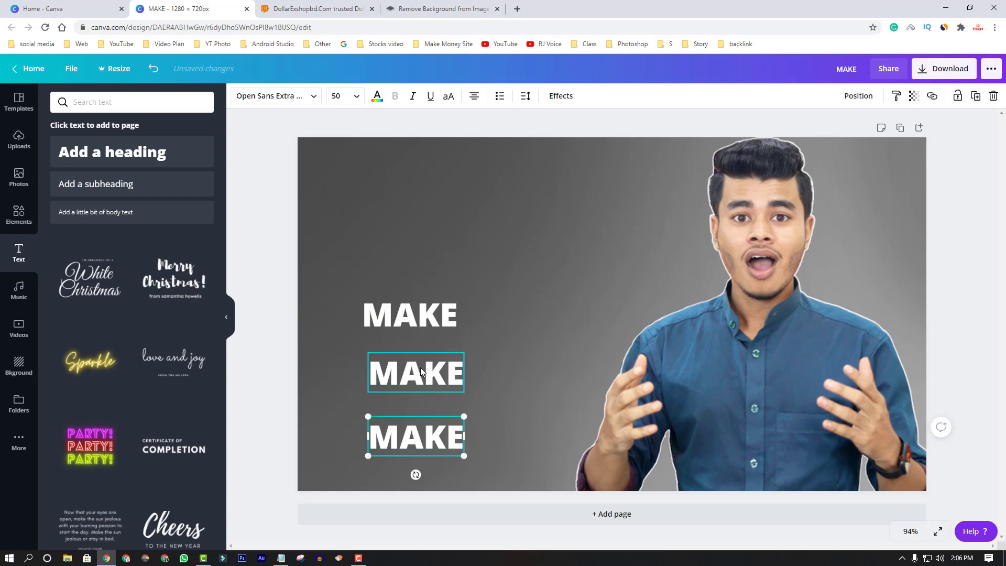
drag(421, 371, 415, 364)
drag(433, 428, 424, 405)
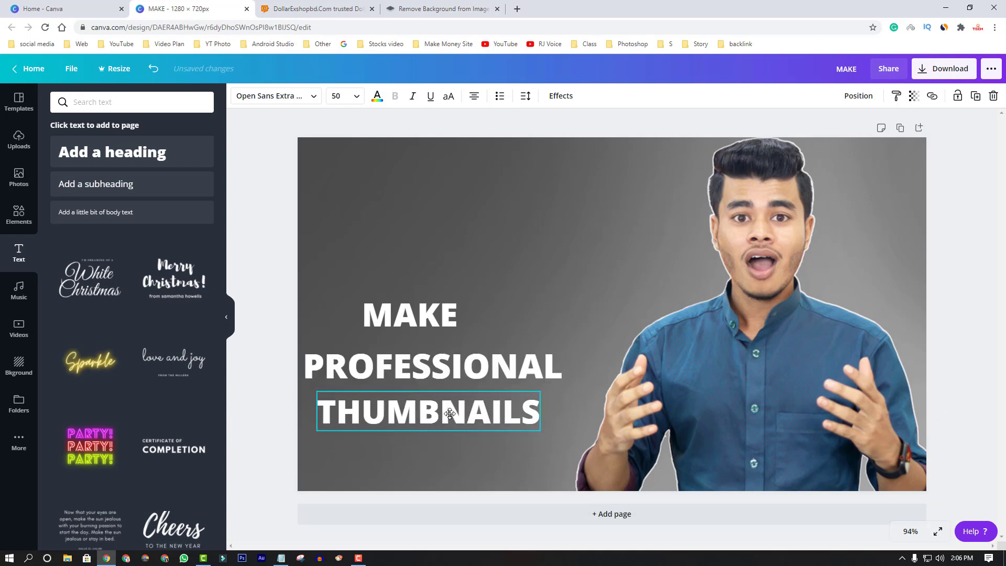
Step: Line up MAKE, PROFESSIONAL and THUMBNAILS as a roughly centered stack and select all three lines
drag(417, 314, 434, 314)
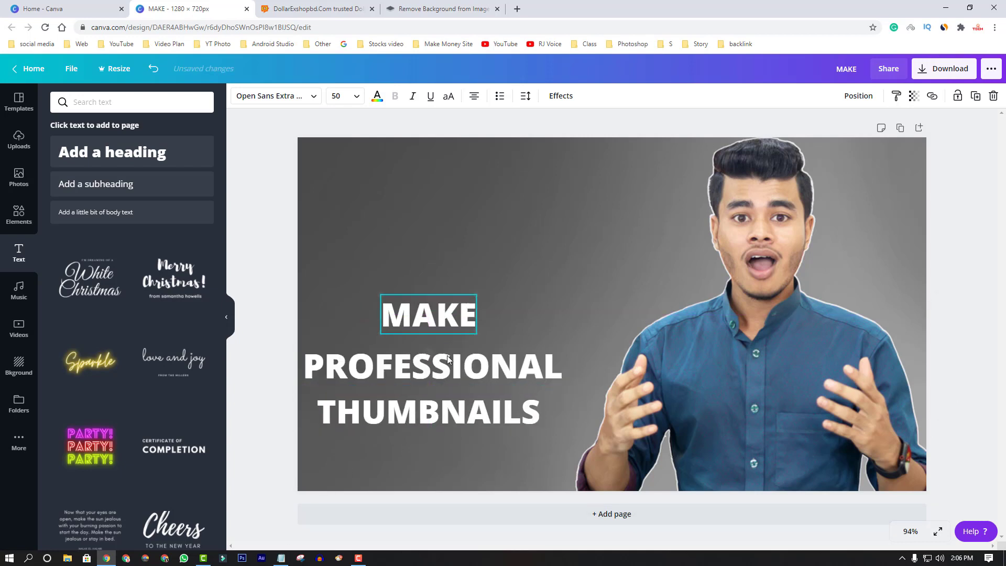
drag(445, 407, 454, 407)
drag(463, 370, 480, 369)
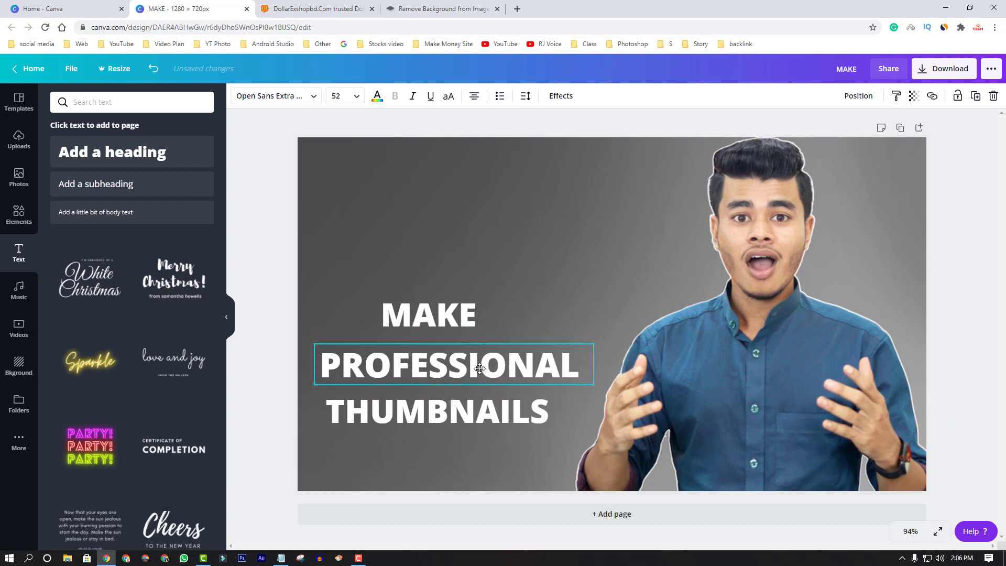
drag(471, 409, 482, 409)
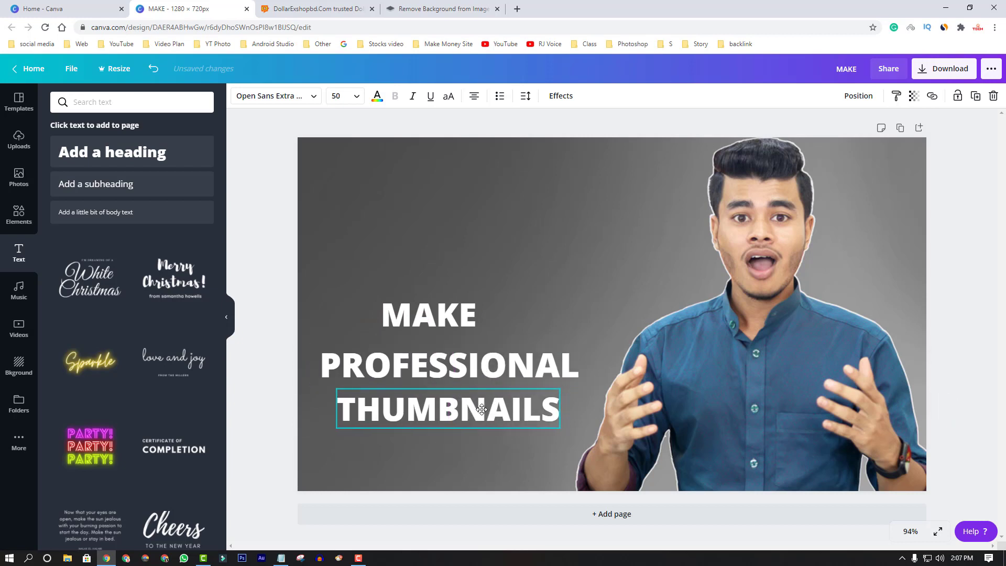
drag(322, 275, 576, 432)
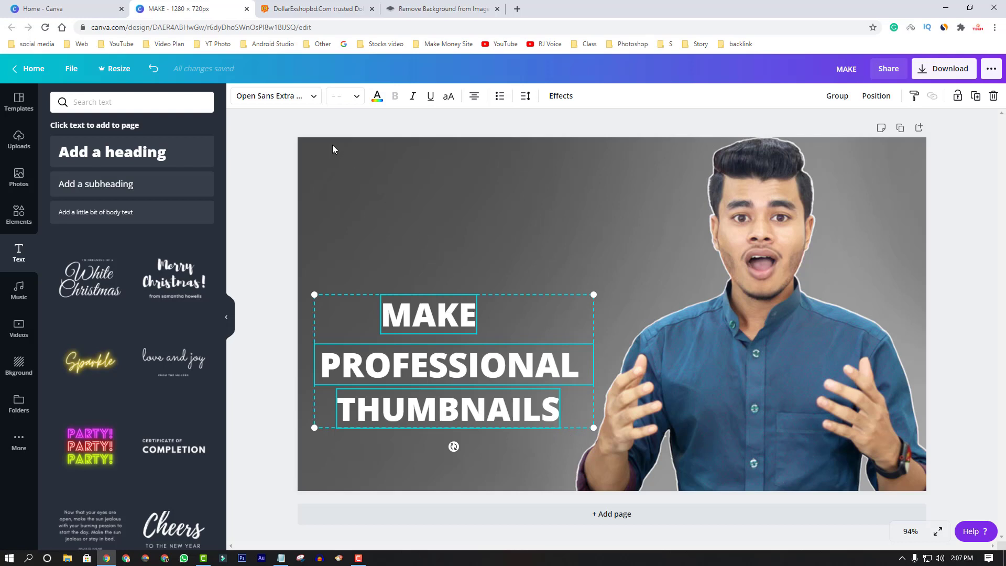
Step: Try coral red and dark navy as text colors on the three selected lines, and return them to white
click(377, 96)
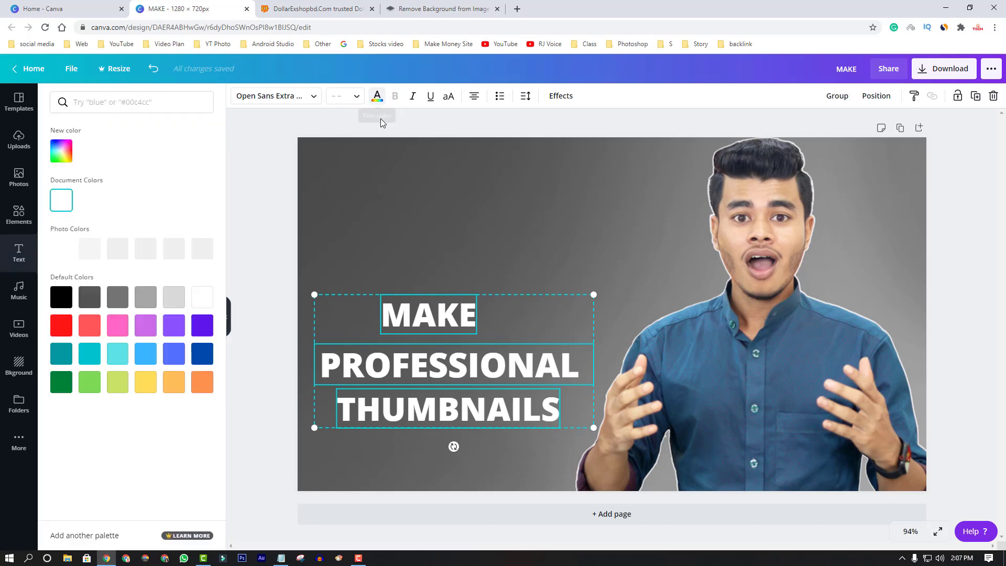
click(92, 331)
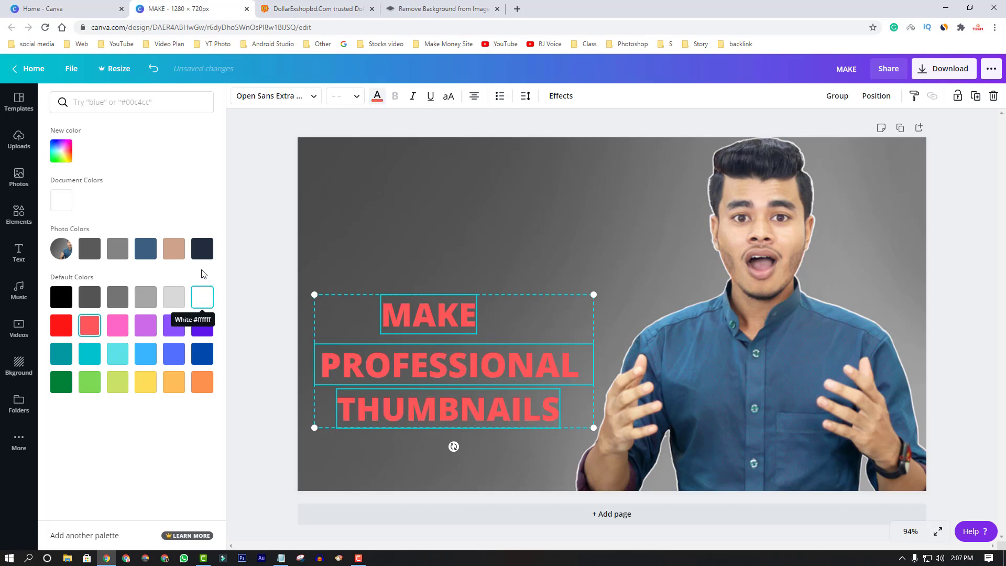
click(203, 248)
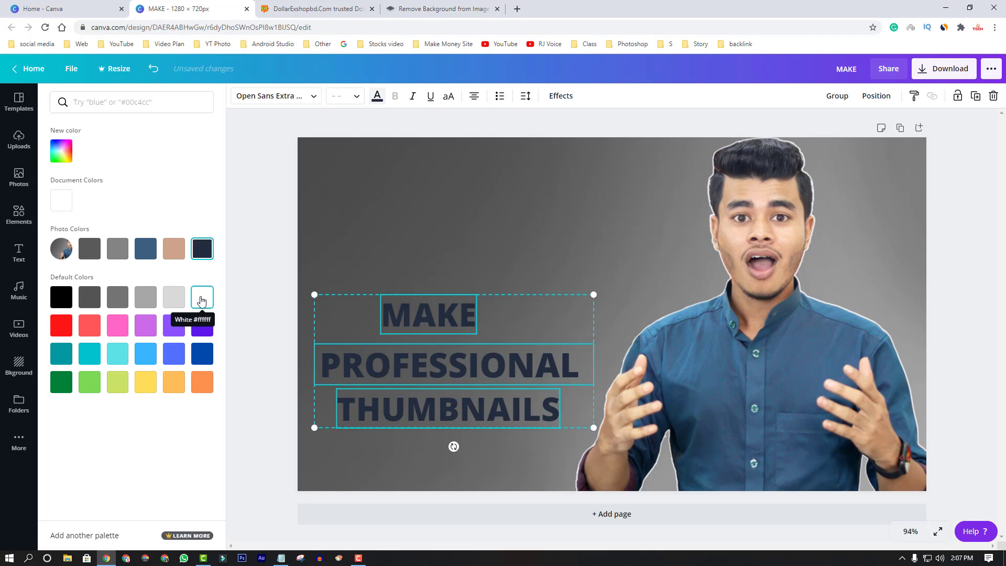
click(202, 298)
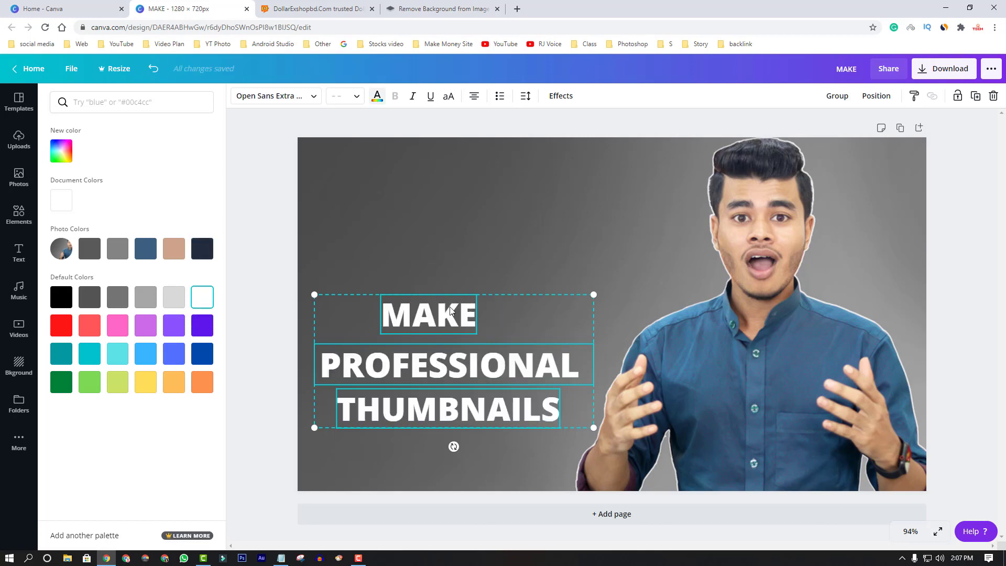
click(205, 252)
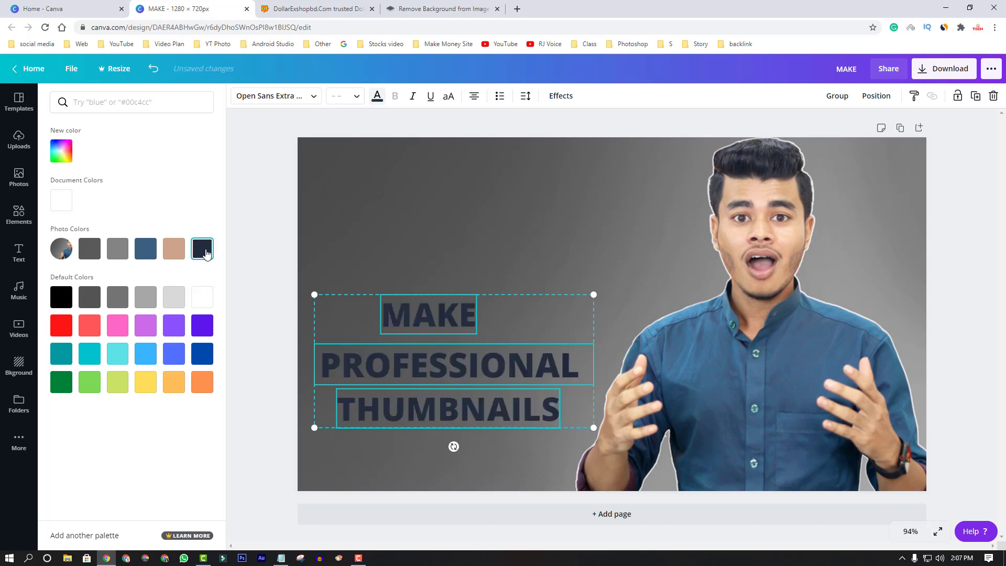
click(200, 301)
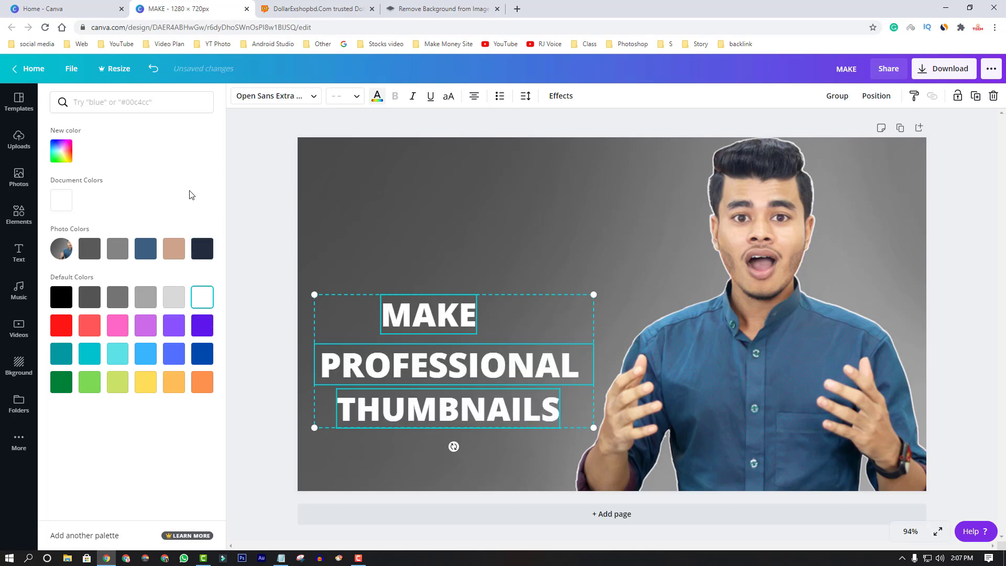
key(Escape)
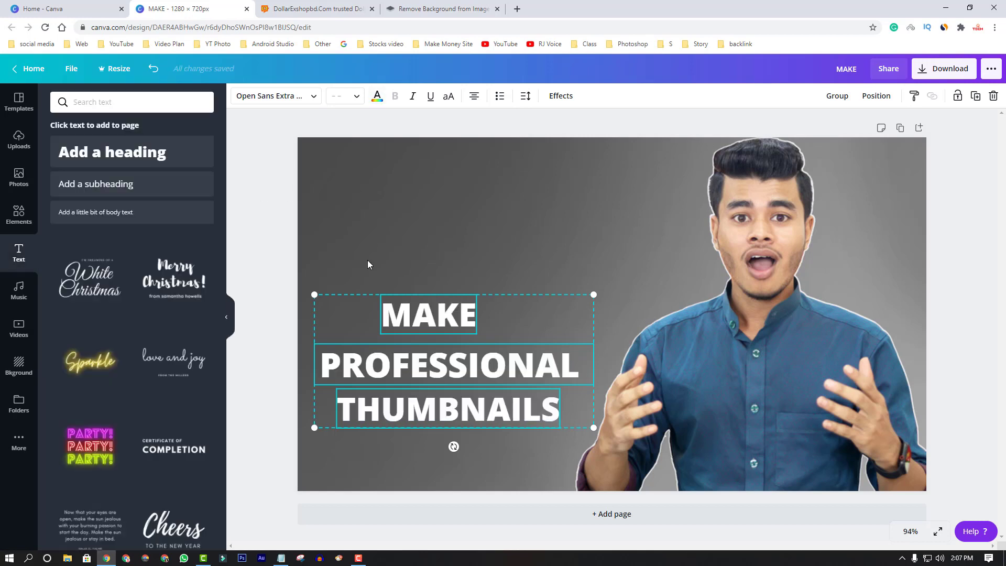
Step: Look through the popular fonts available for the three selected heading lines
click(288, 98)
scroll(118, 294, down, 2)
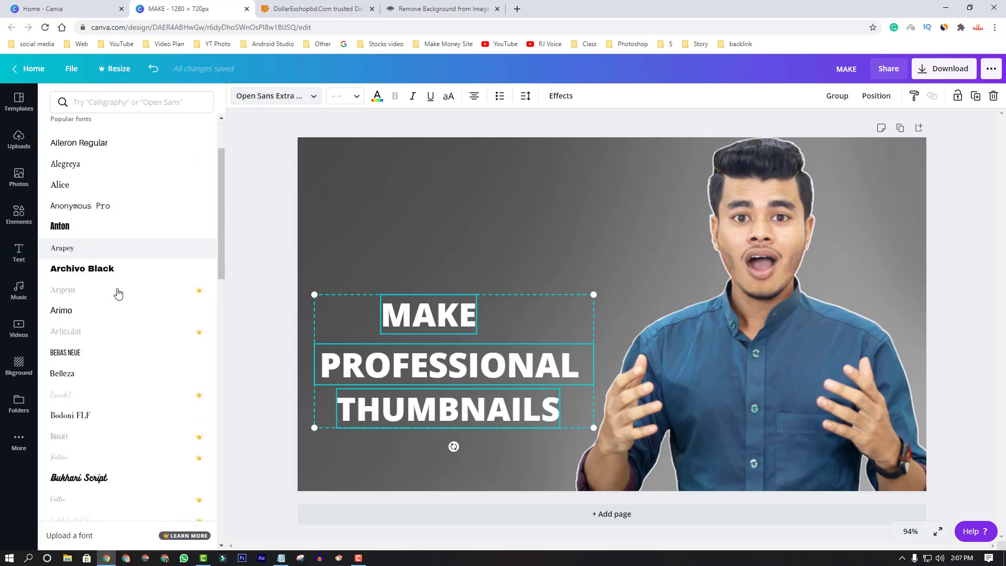
scroll(118, 294, down, 10)
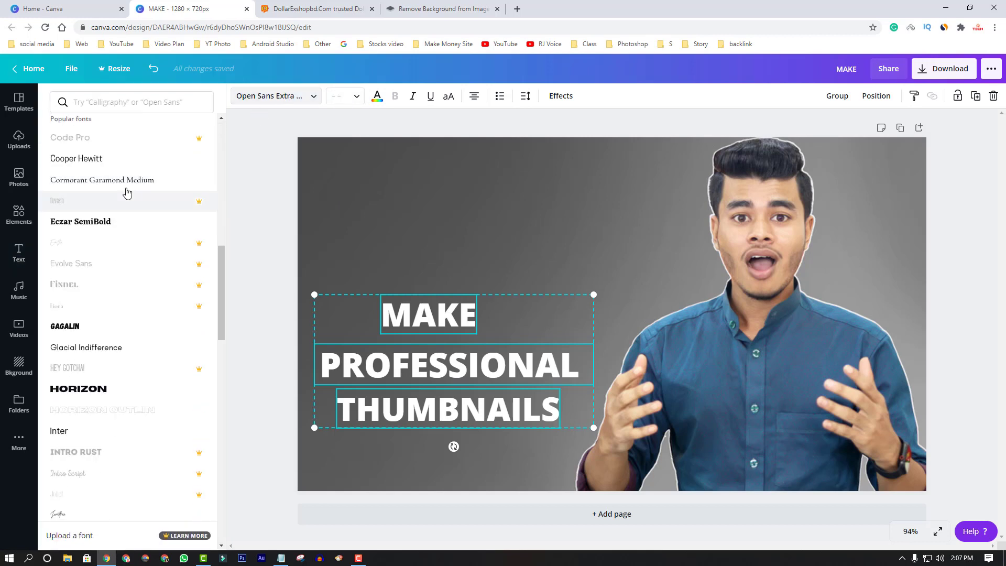
scroll(125, 260, down, 2)
scroll(125, 260, up, 9)
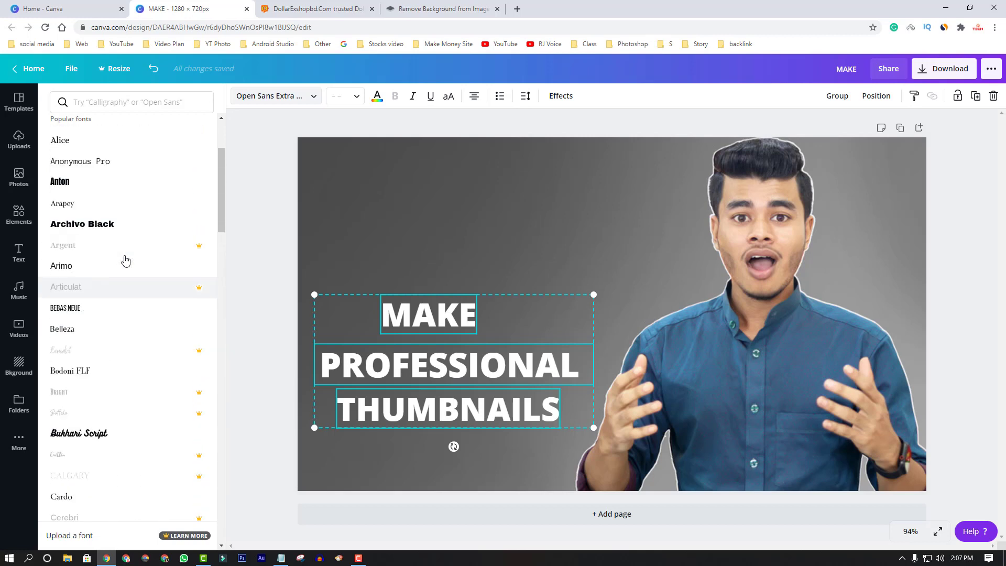
scroll(126, 260, up, 3)
Step: Apply the Lift text effect to the three heading lines and adjust its intensity
click(557, 99)
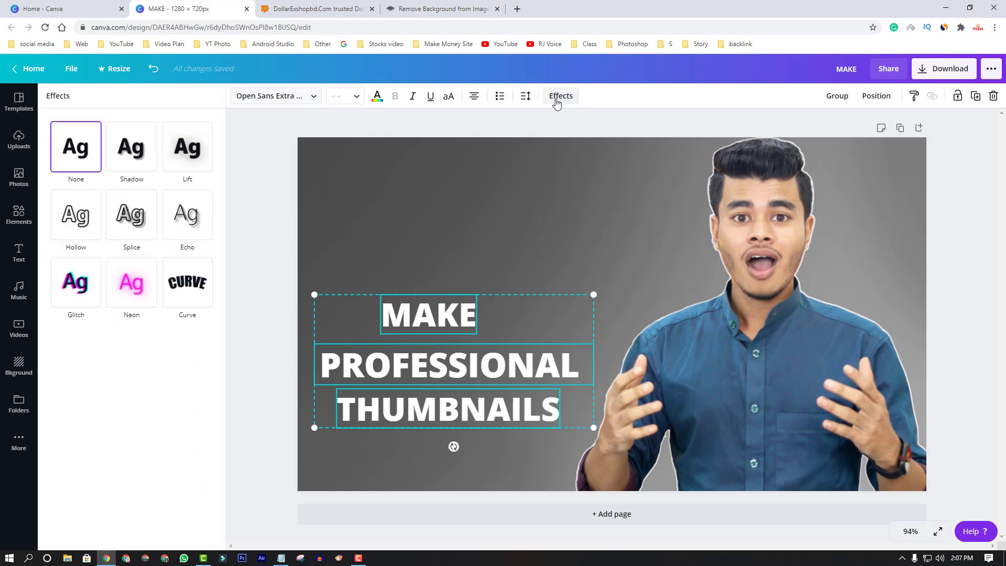
click(186, 148)
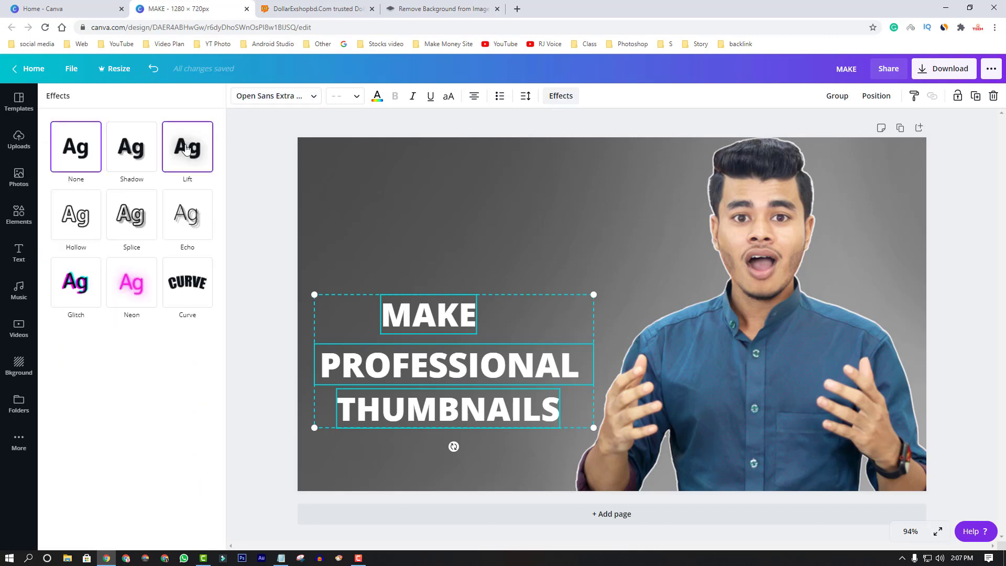
click(133, 150)
click(67, 150)
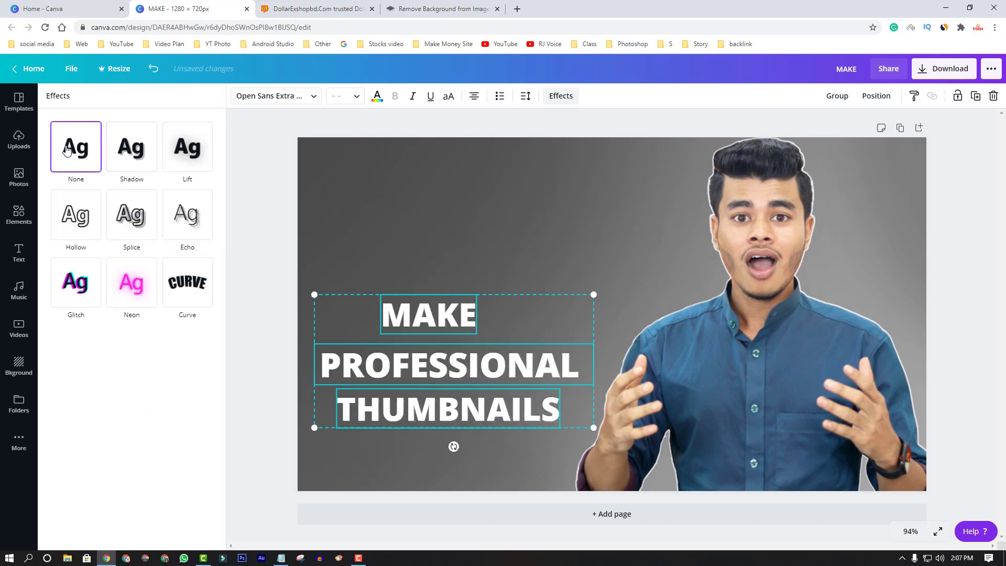
click(196, 149)
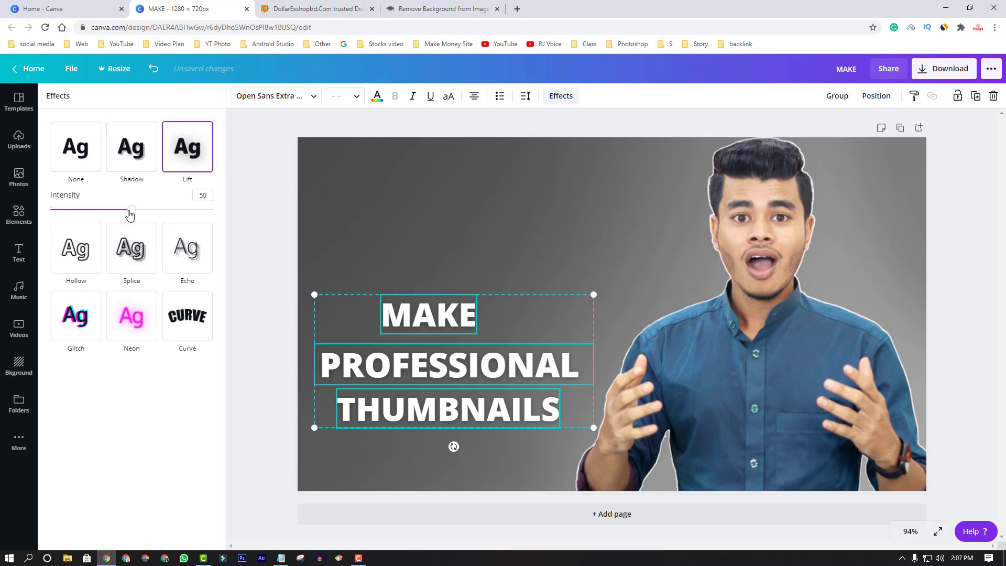
mouse_move(130, 214)
mouse_down()
mouse_move(184, 213)
mouse_move(122, 211)
mouse_up()
click(197, 157)
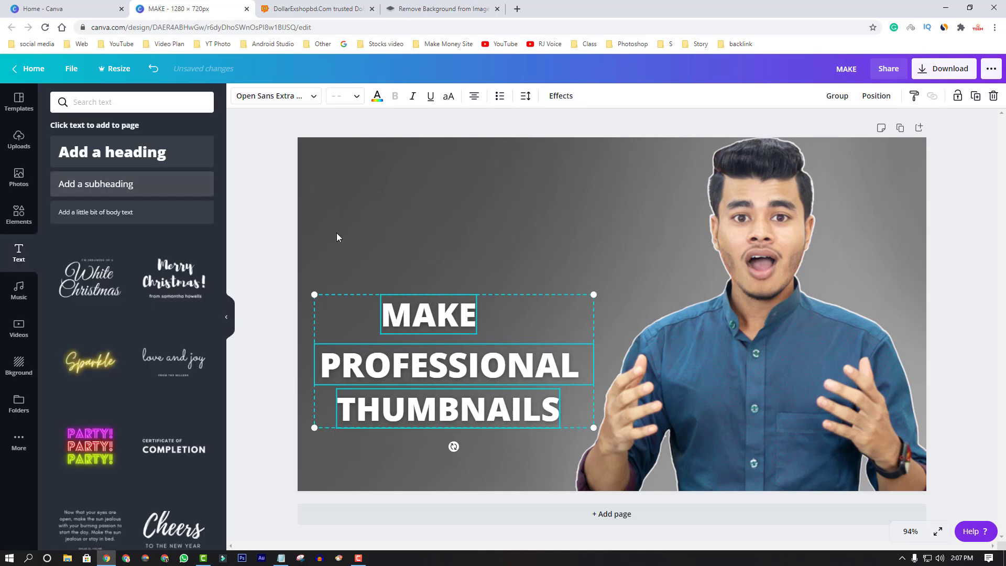
click(539, 249)
Step: Enlarge MAKE to font size 75.4 close above PROFESSIONAL, and shrink PROFESSIONAL to 40.5
click(442, 309)
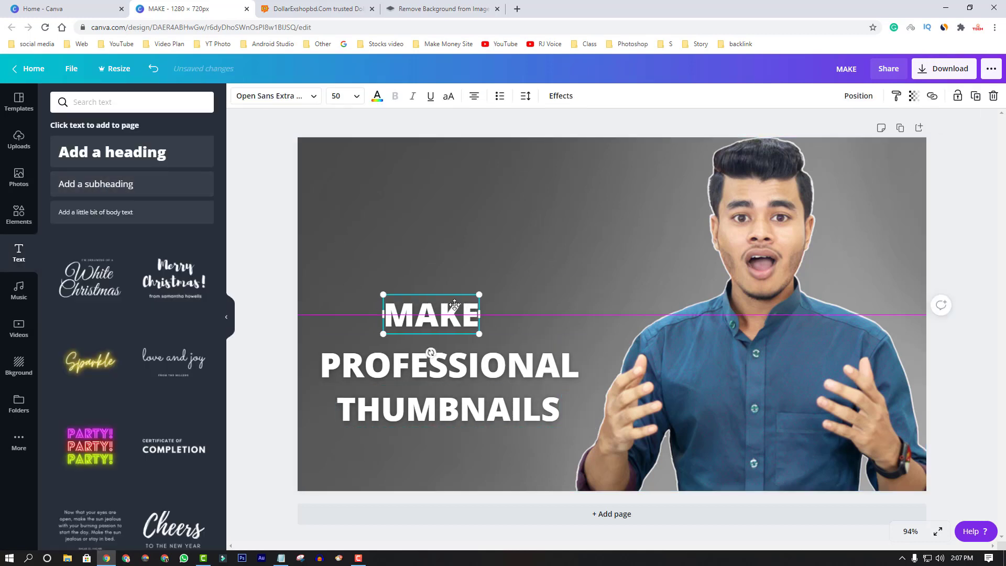
drag(441, 309, 543, 278)
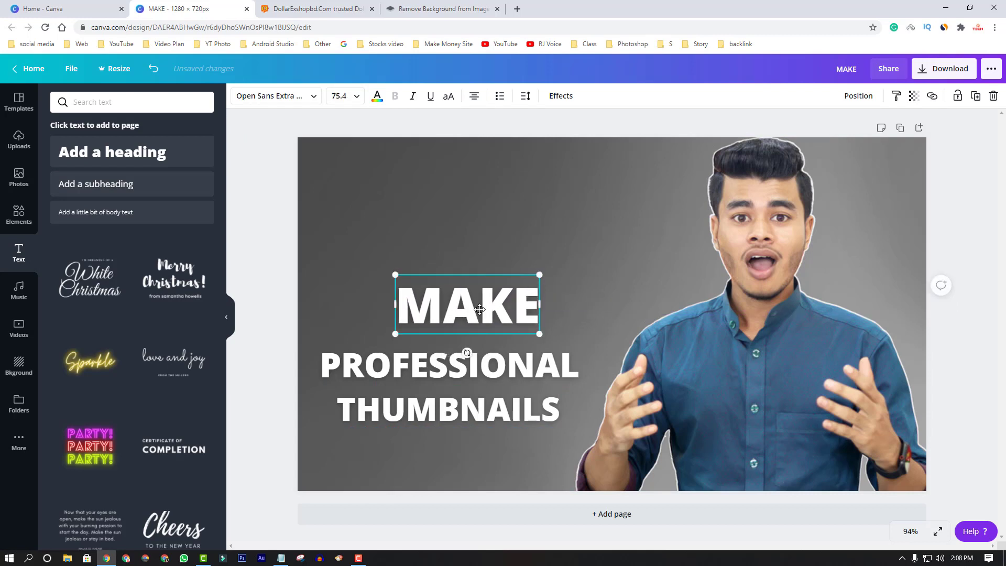
drag(479, 309, 441, 326)
click(439, 370)
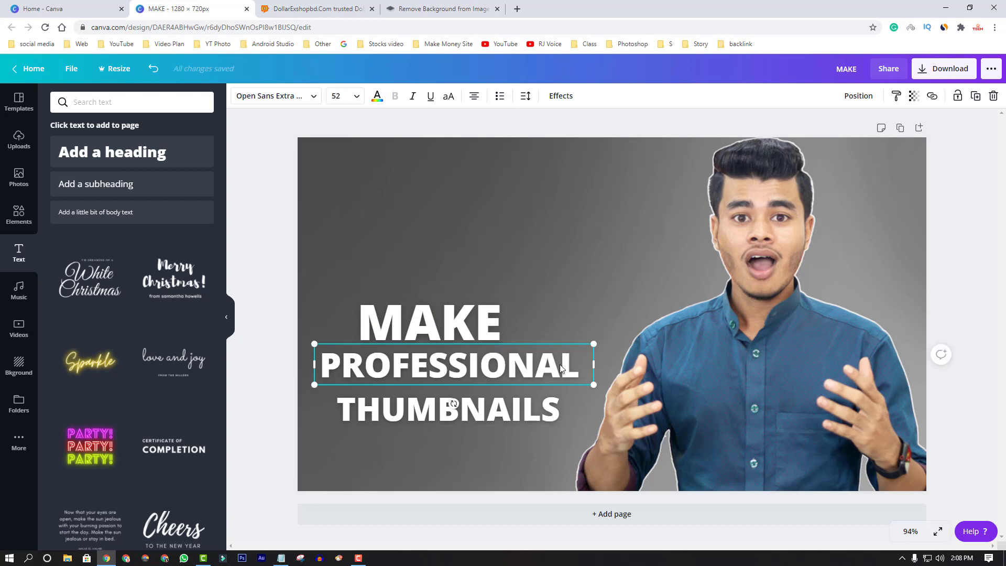
drag(594, 343, 498, 362)
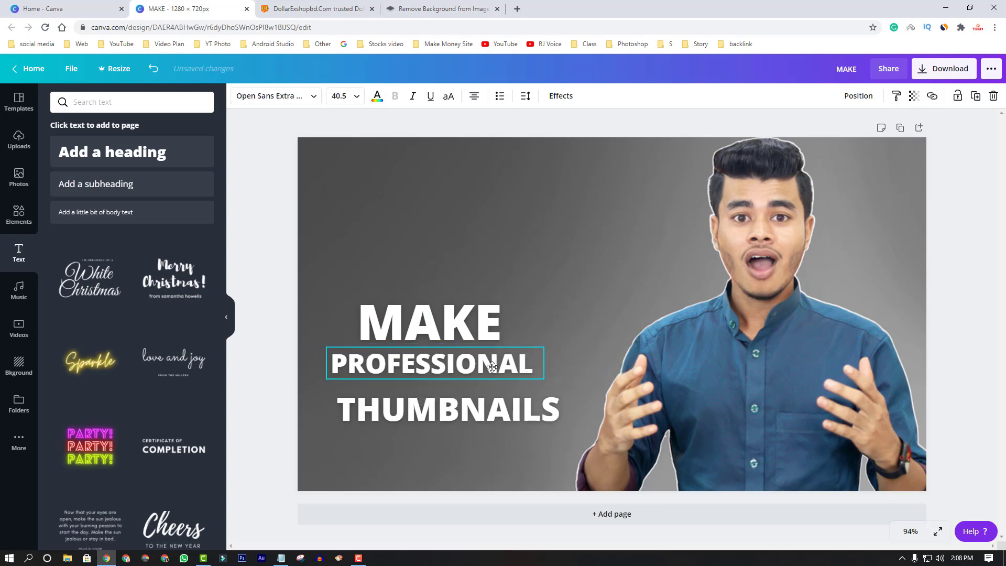
Step: Enlarge THUMBNAILS to font size 58.7 directly beneath PROFESSIONAL, and shift PROFESSIONAL slightly right to center it between the other lines
click(379, 411)
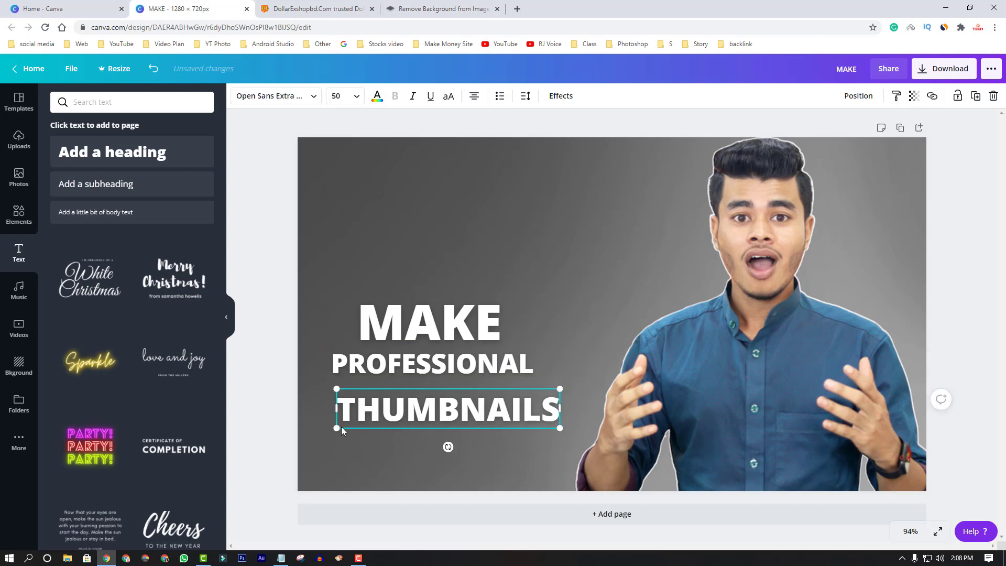
drag(336, 428, 298, 434)
drag(411, 419, 430, 411)
click(449, 366)
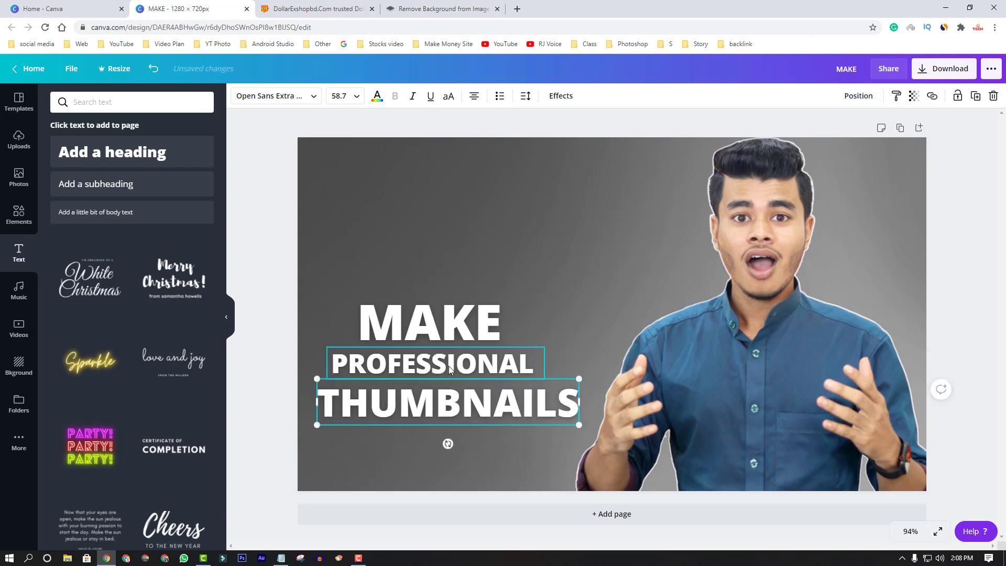
drag(454, 358, 458, 359)
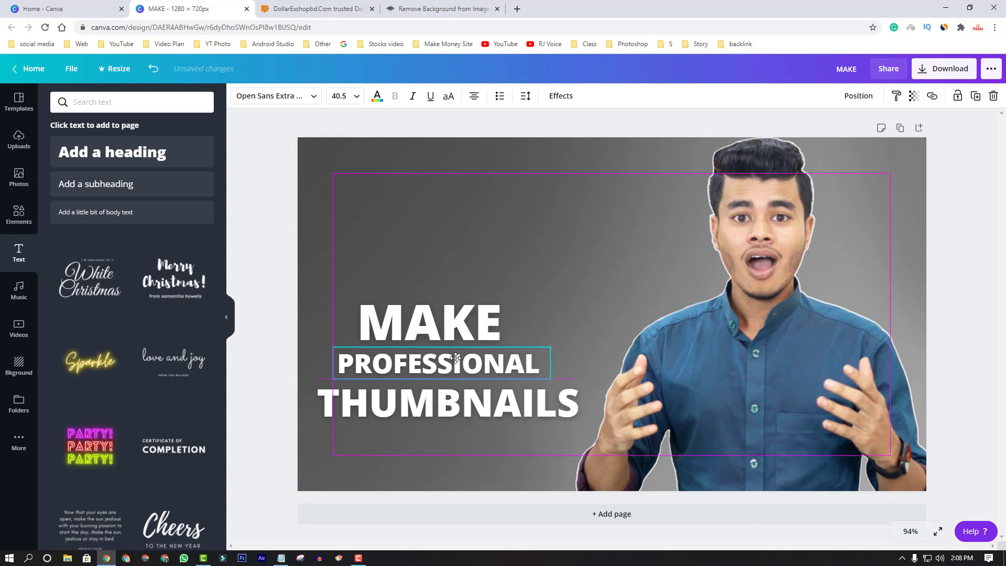
Step: Shift THUMBNAILS slightly left so it is centered beneath the other two heading lines
click(488, 442)
drag(467, 412, 454, 412)
click(479, 444)
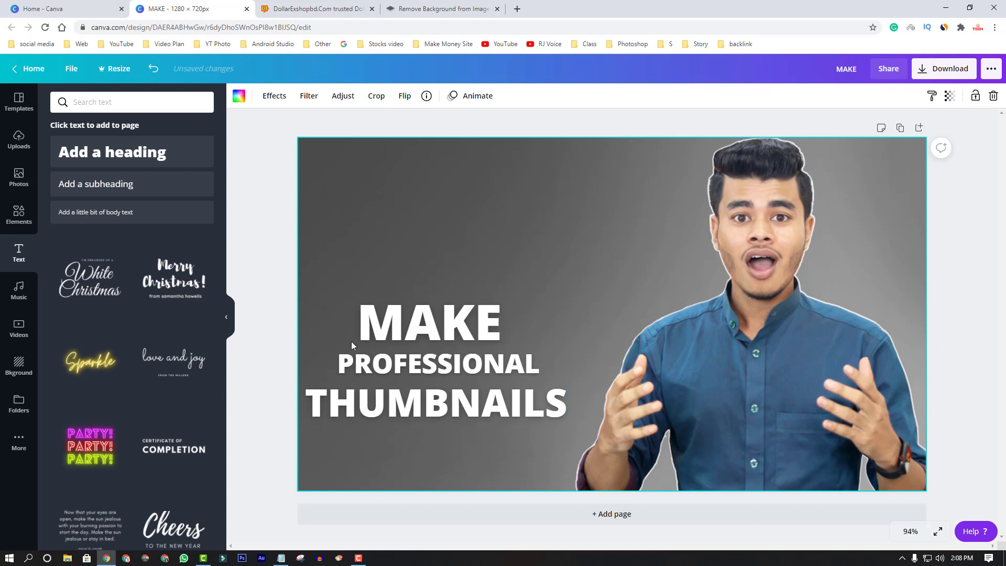
Step: Add a square with a contrasting border from the Shapes elements to the thumbnail
click(25, 217)
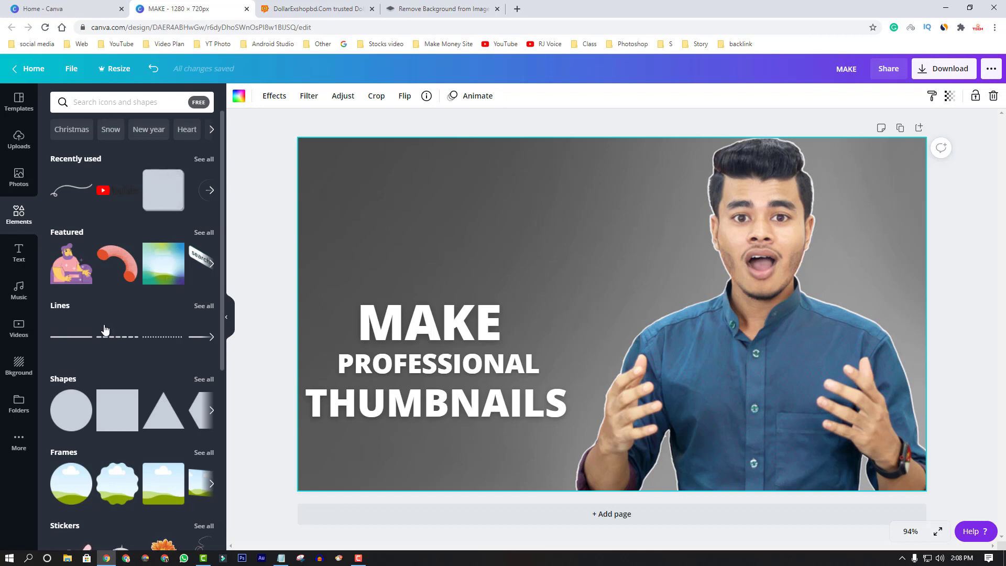
scroll(89, 330, down, 1)
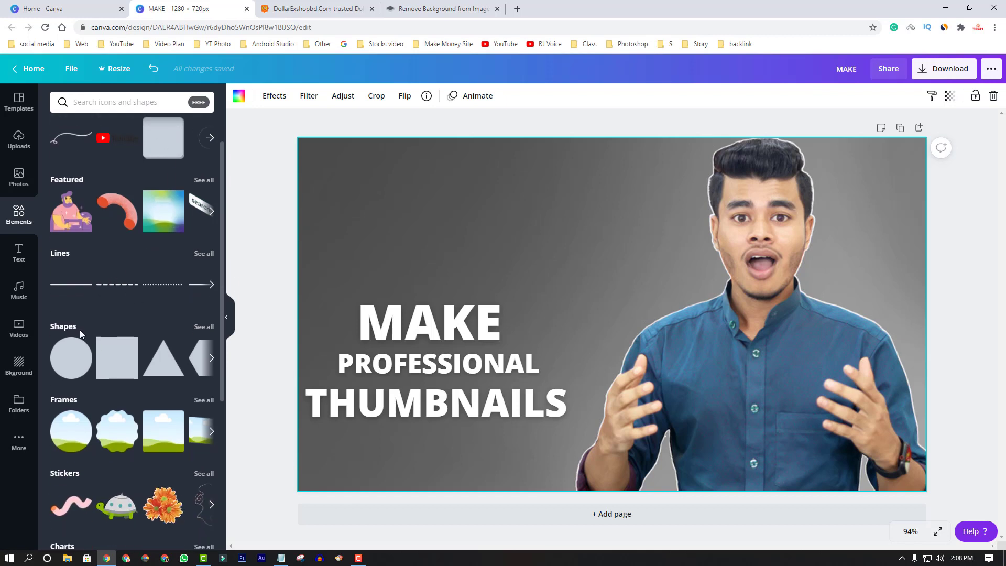
click(203, 327)
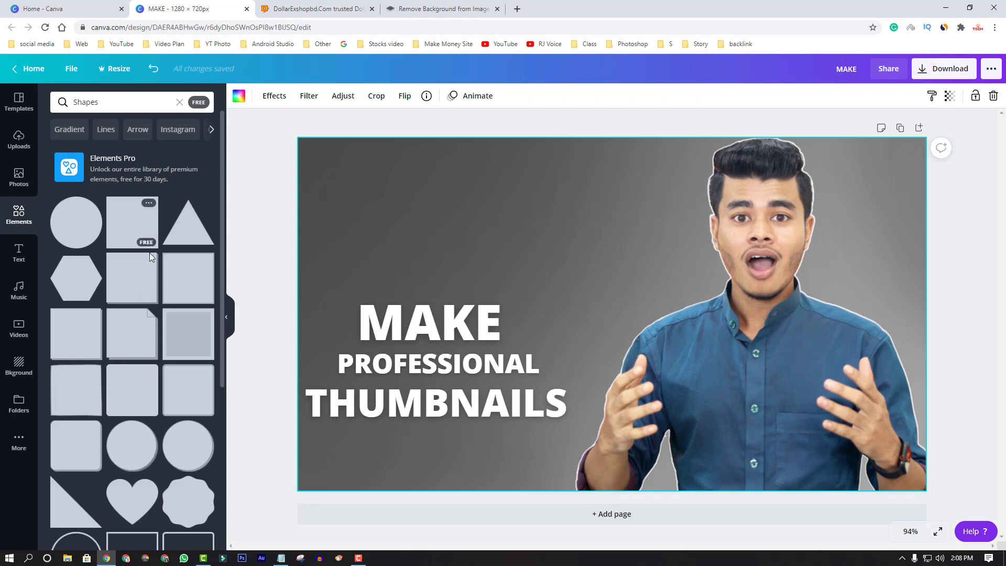
scroll(145, 349, down, 1)
scroll(145, 349, down, 1)
scroll(133, 333, down, 1)
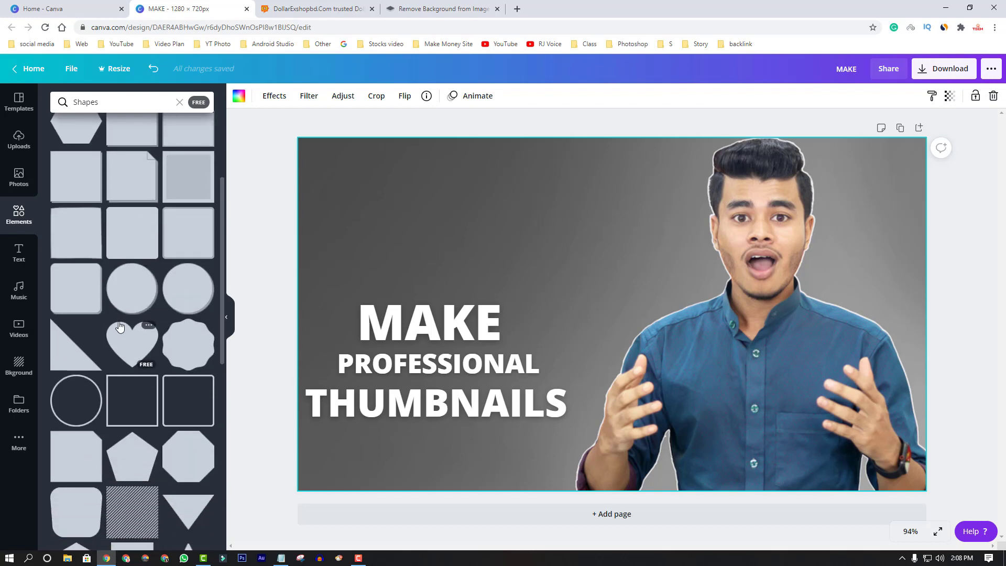
scroll(126, 327, up, 2)
scroll(120, 317, up, 1)
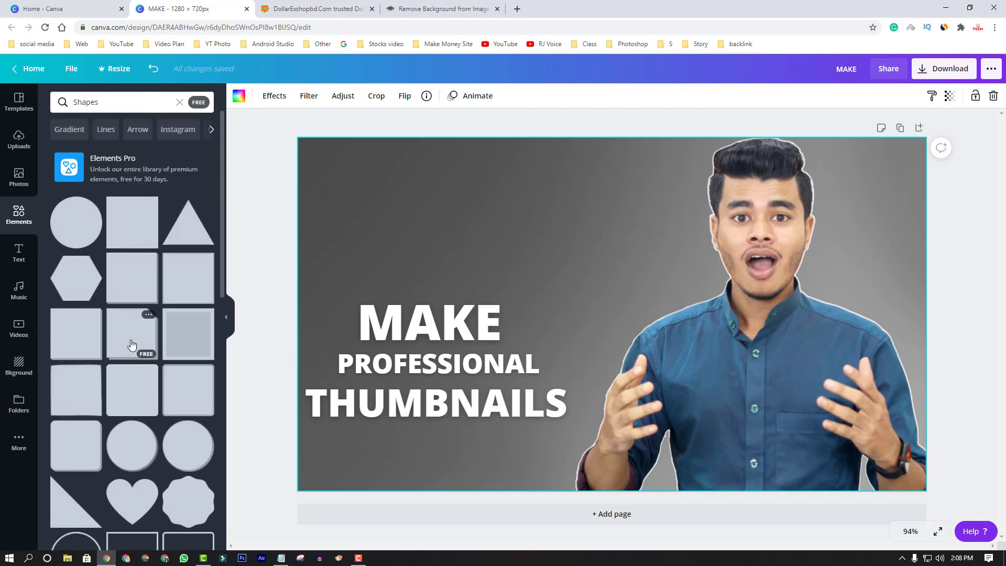
click(180, 268)
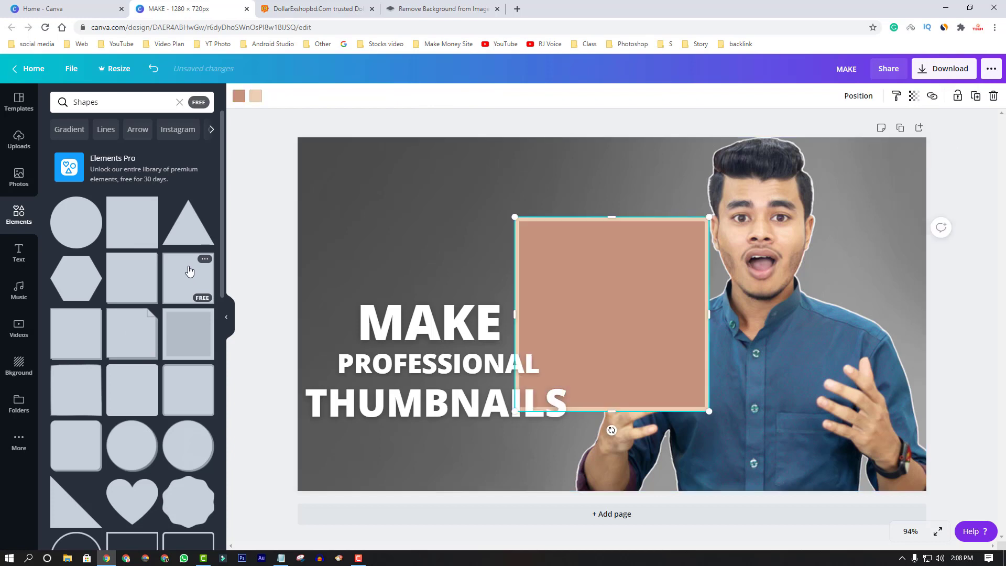
Step: Flatten the bordered square into a wide bar and make two copies of it
drag(612, 214, 464, 173)
drag(487, 245, 655, 328)
click(492, 162)
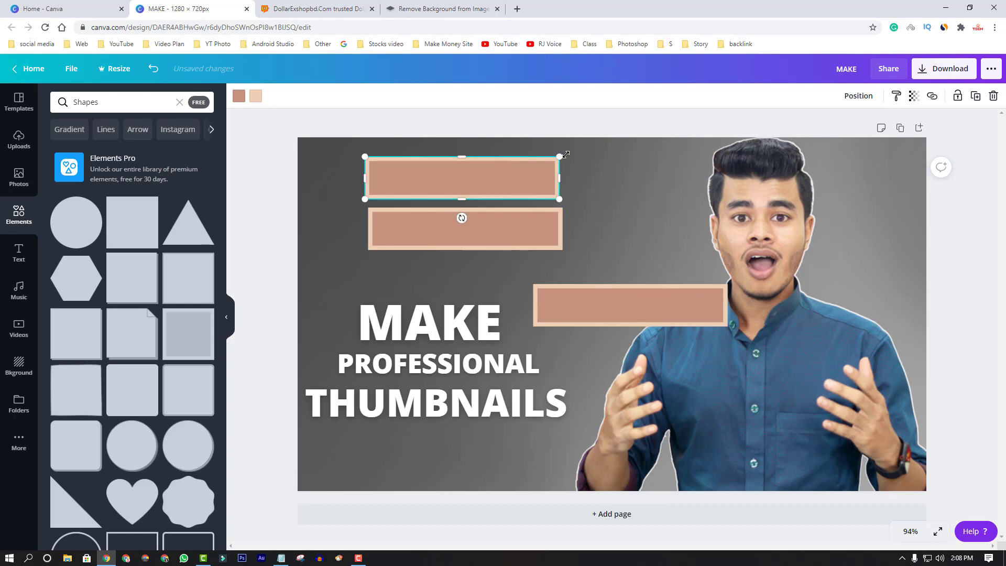
Step: Shrink the uppermost bar and color it dark navy with a white border
drag(559, 156, 508, 168)
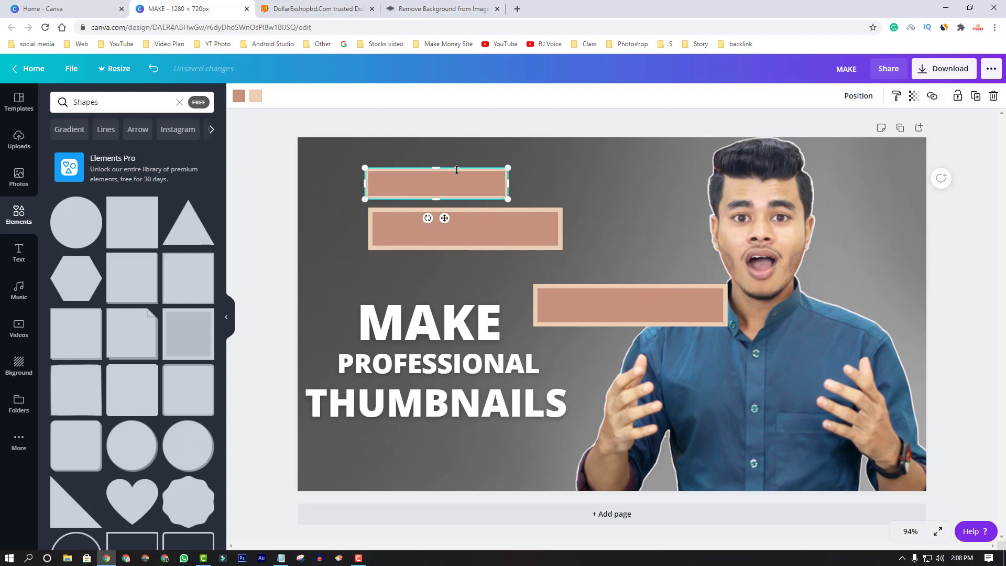
click(244, 98)
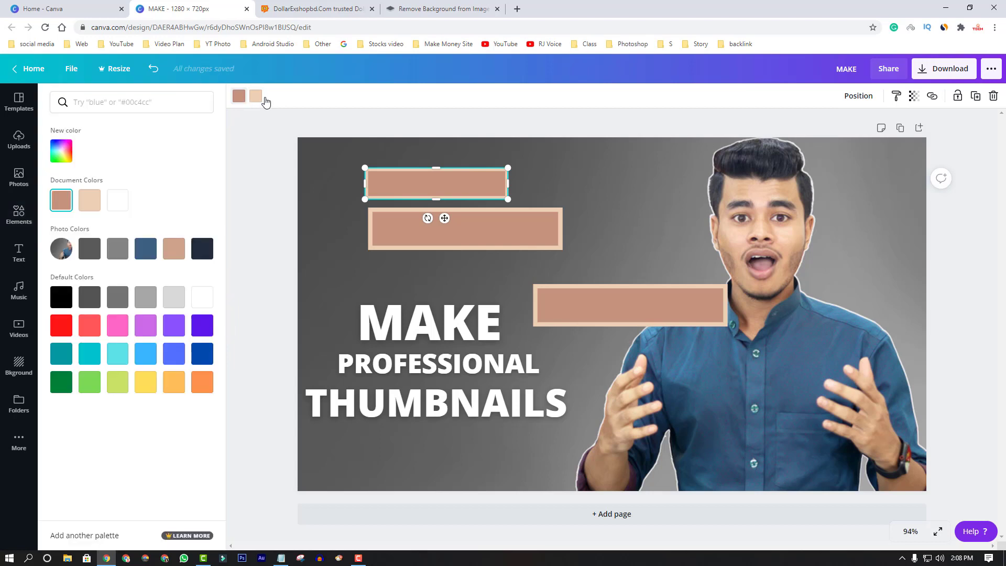
click(198, 256)
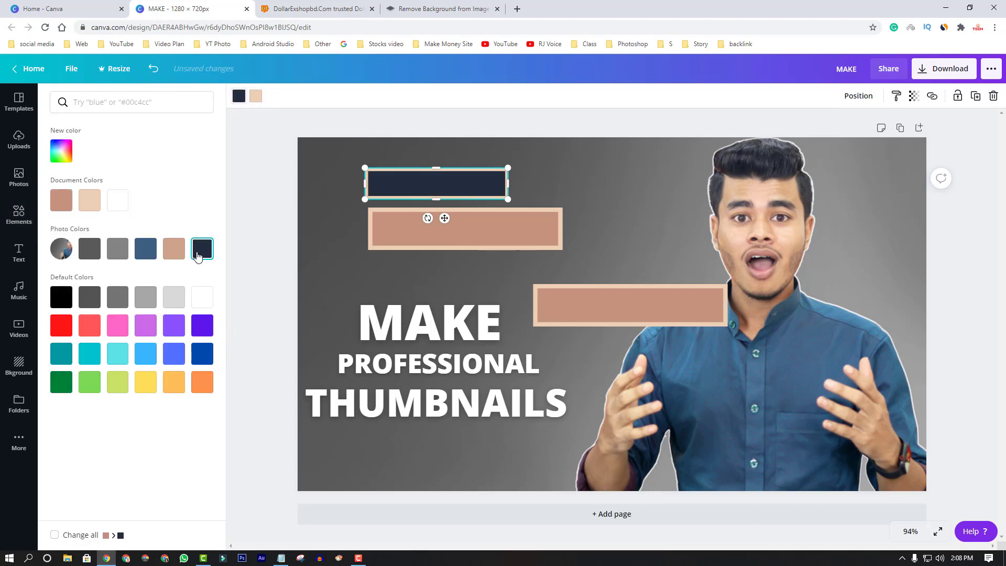
click(256, 95)
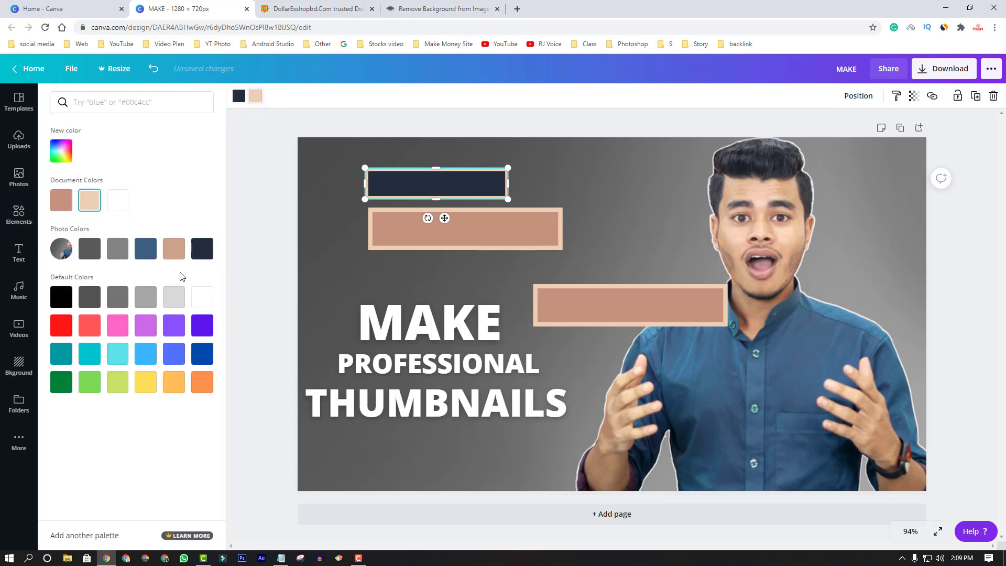
click(117, 200)
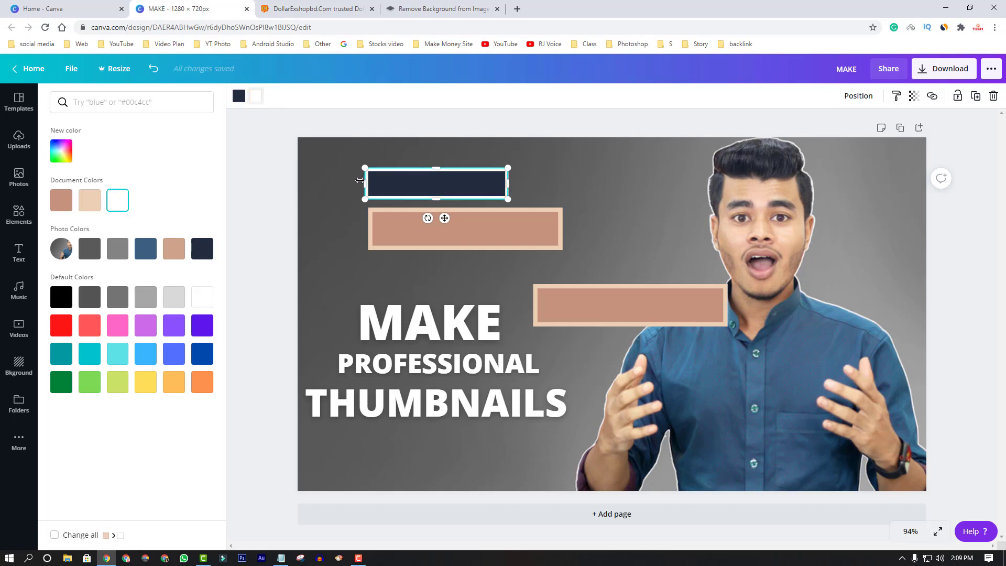
drag(366, 184, 375, 185)
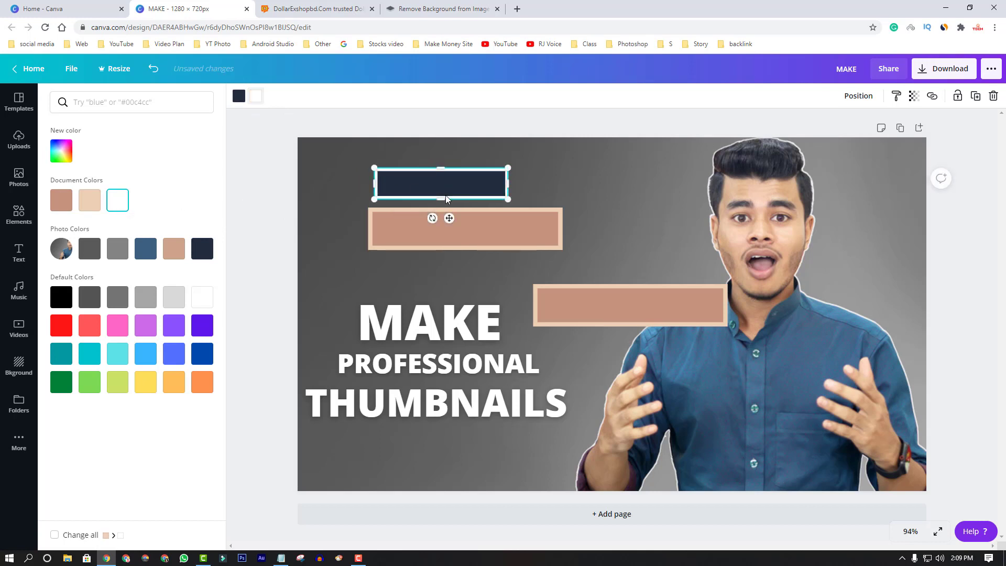
Step: Move the navy bar behind MAKE and resize it to frame the word evenly
drag(443, 190, 425, 304)
drag(493, 328, 525, 335)
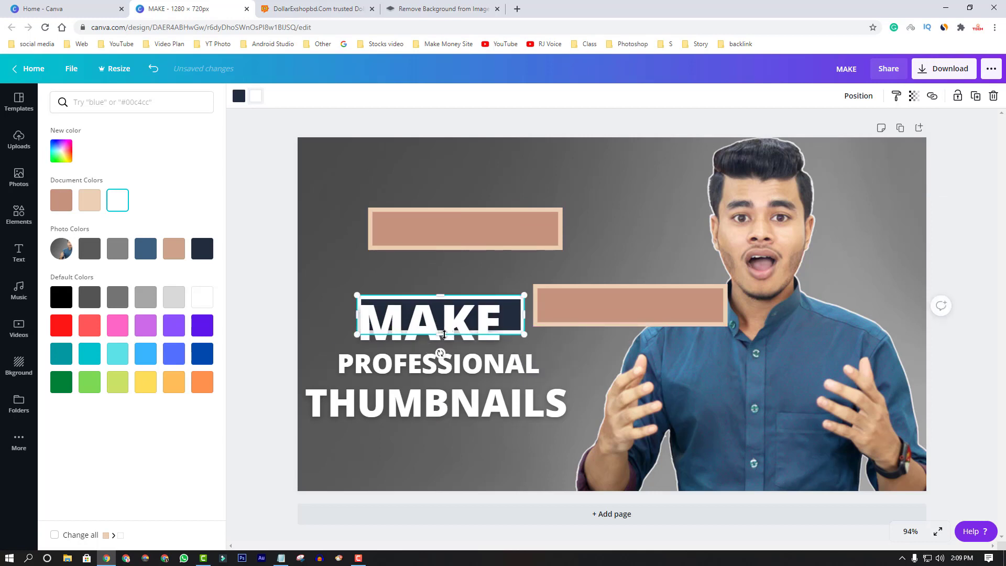
drag(444, 334, 443, 346)
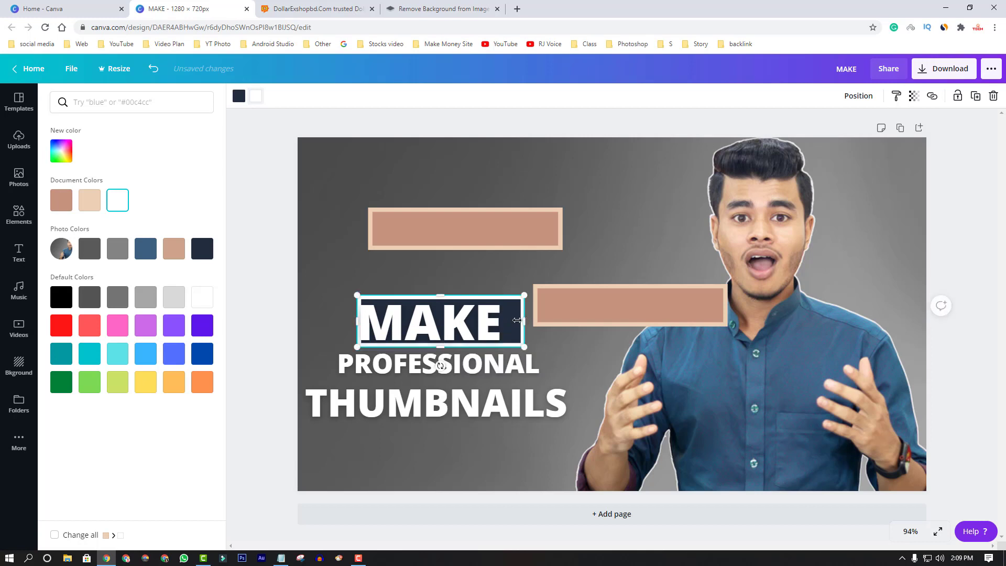
drag(516, 325, 502, 319)
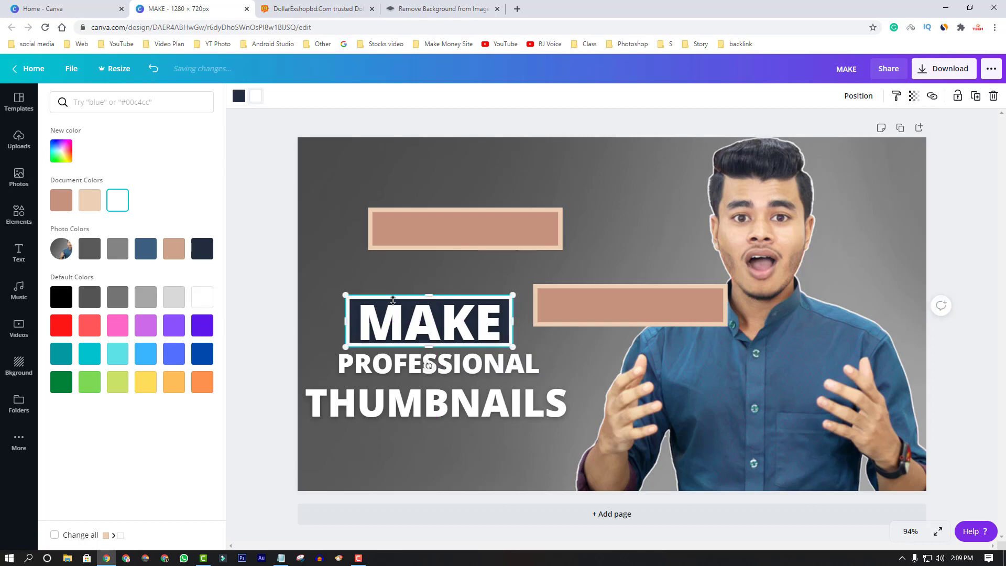
Step: Change the MAKE bar's border to the same dark navy and shrink the bar to about 334 x 103
click(257, 96)
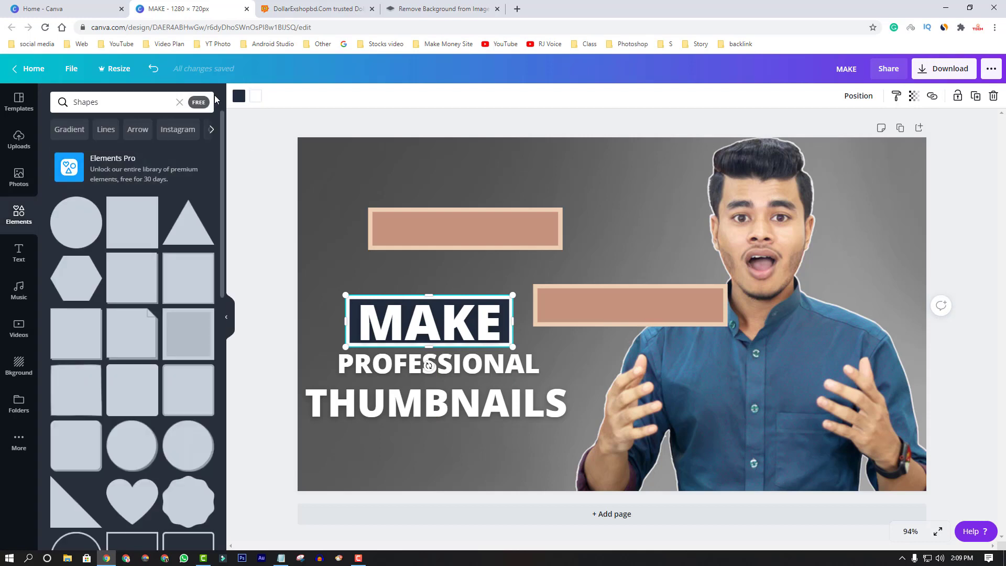
click(257, 96)
click(61, 202)
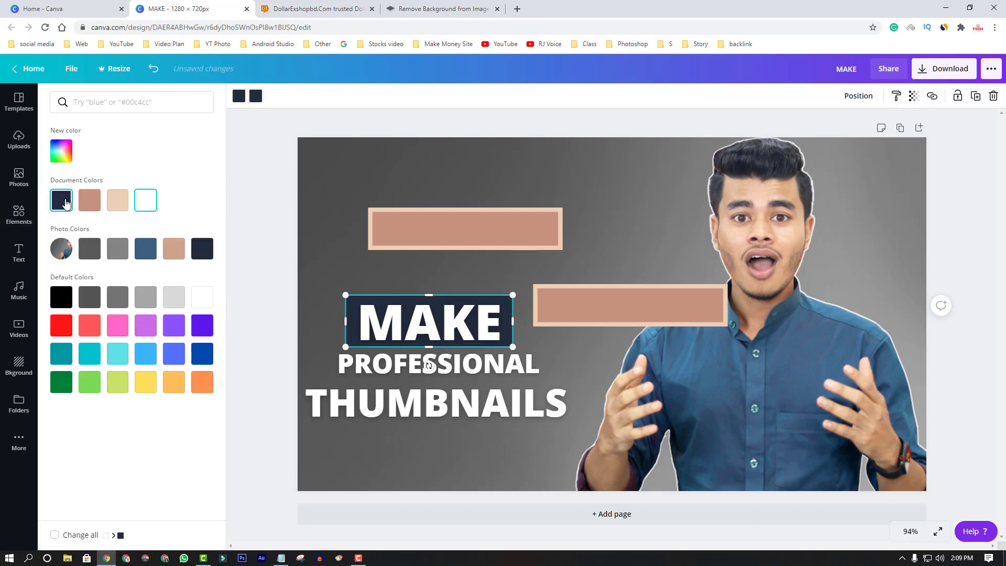
click(319, 250)
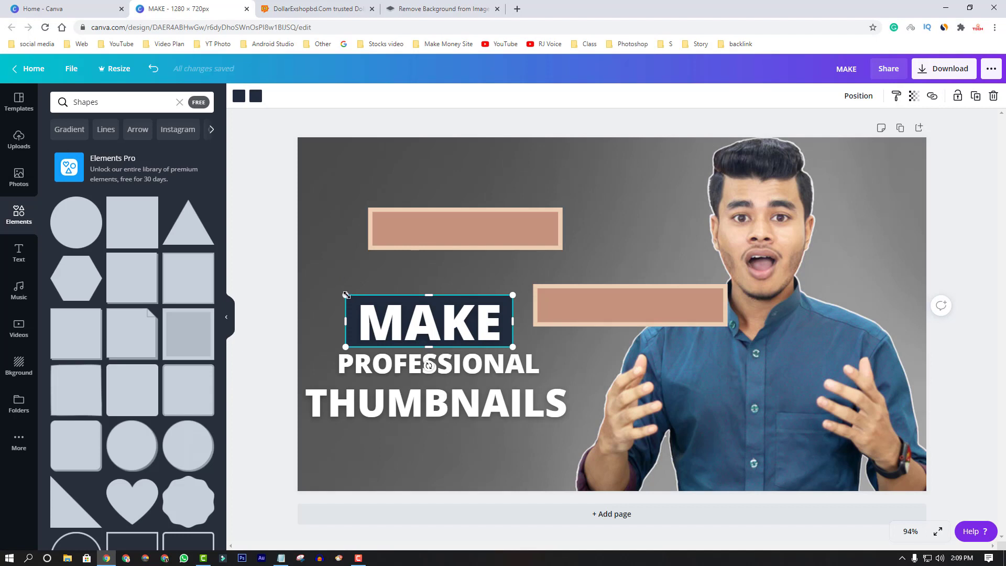
drag(345, 294, 349, 297)
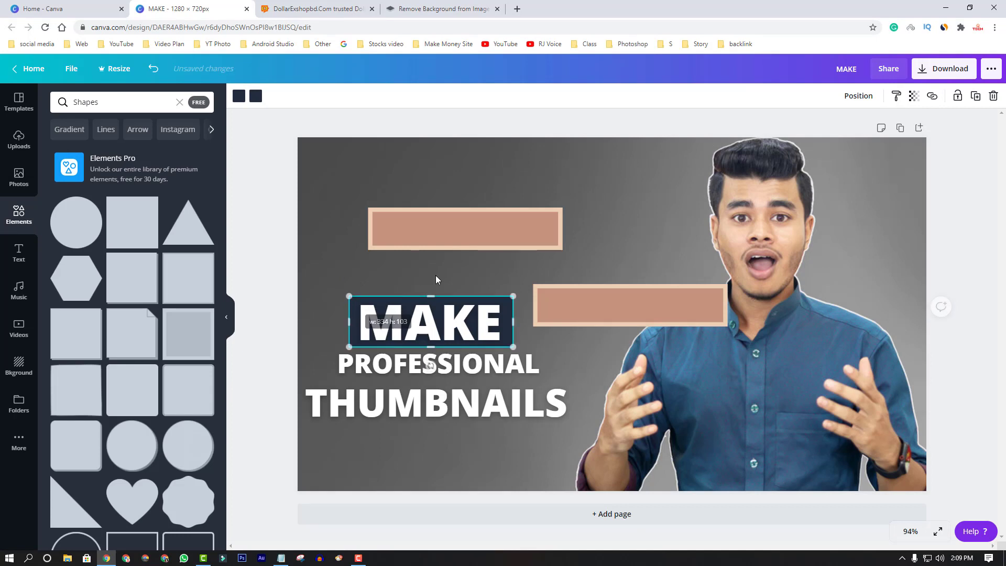
click(414, 281)
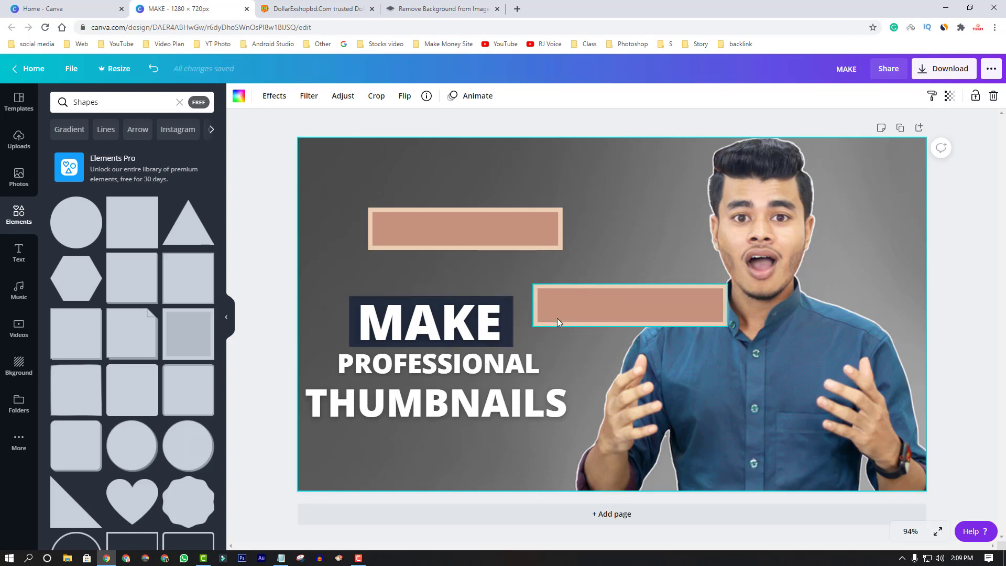
Step: Fit the bar beside MAKE behind THUMBNAILS, and color it red with a lighter coral-red border
drag(593, 306, 359, 402)
drag(520, 403, 577, 403)
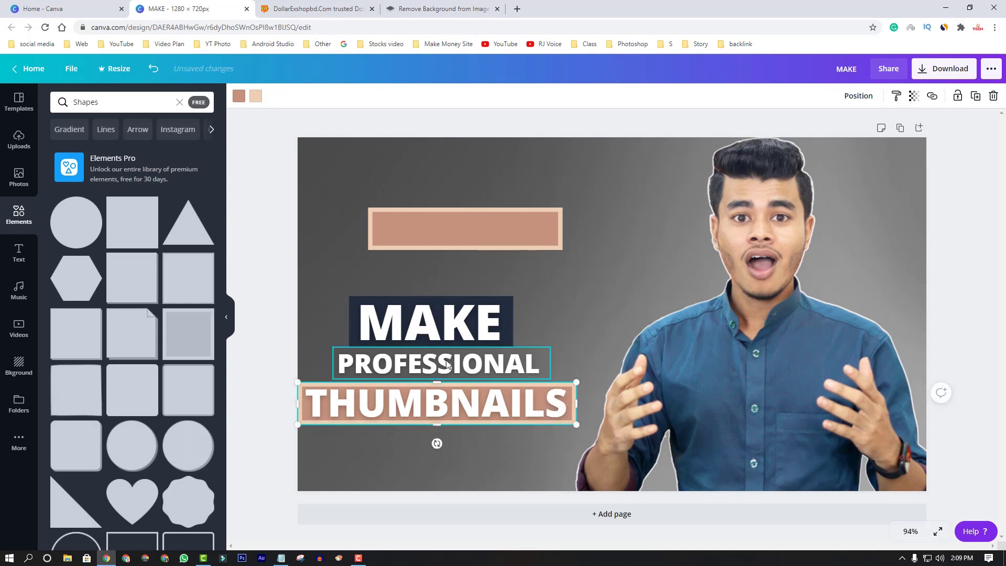
click(238, 95)
click(147, 383)
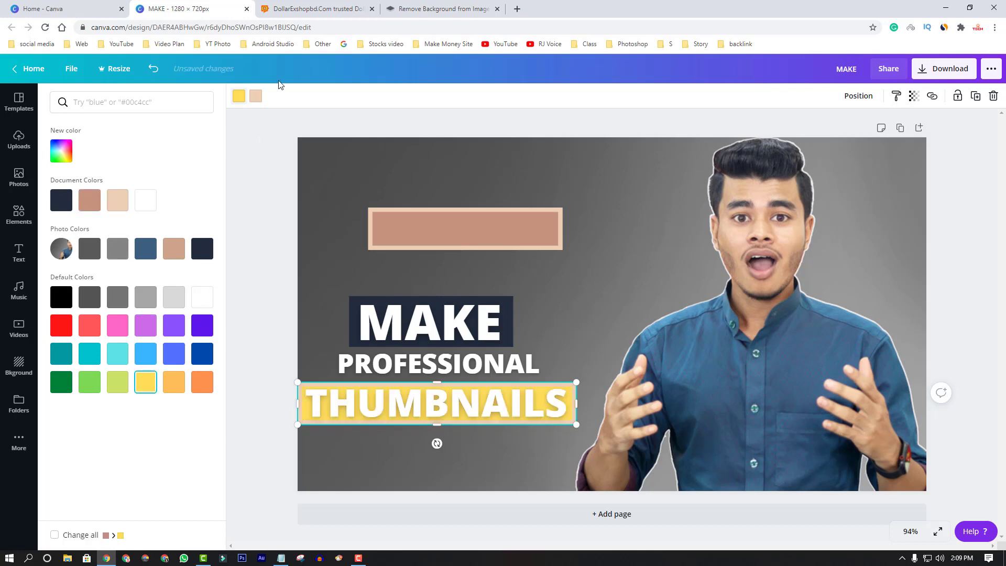
click(256, 97)
click(89, 325)
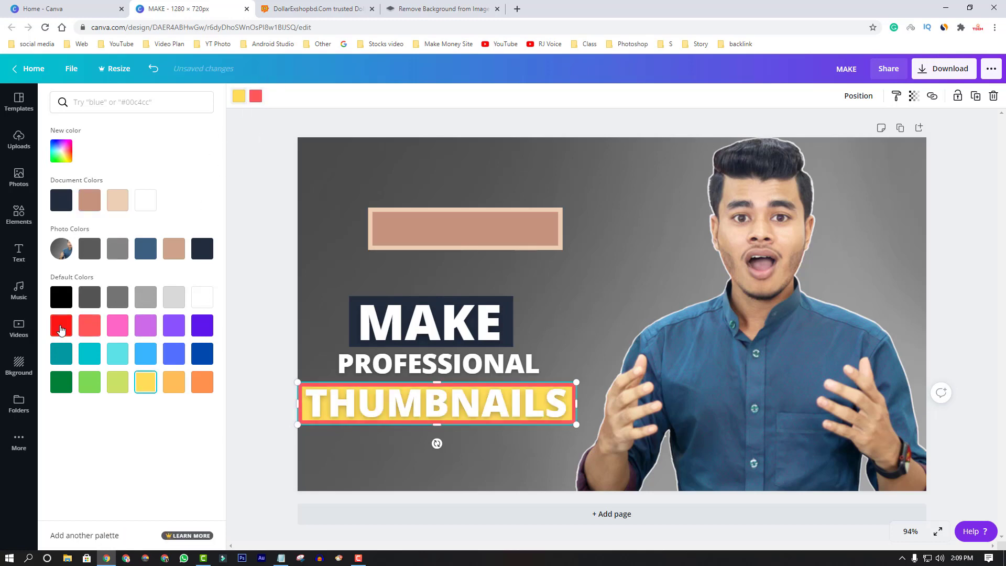
click(61, 325)
click(502, 329)
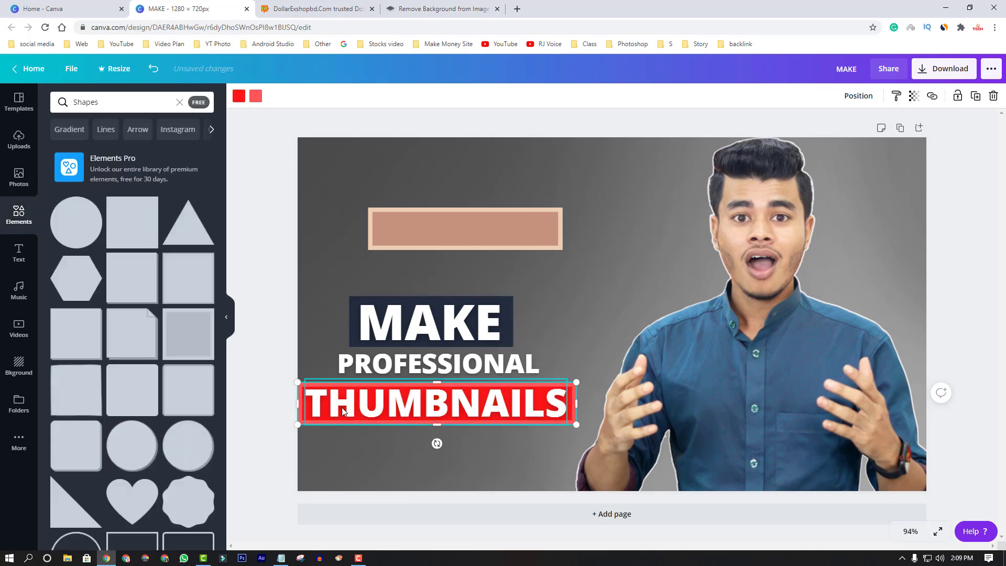
Step: Narrow the red bar slightly so it fits more tightly around THUMBNAILS
drag(294, 404, 298, 405)
drag(576, 402, 572, 402)
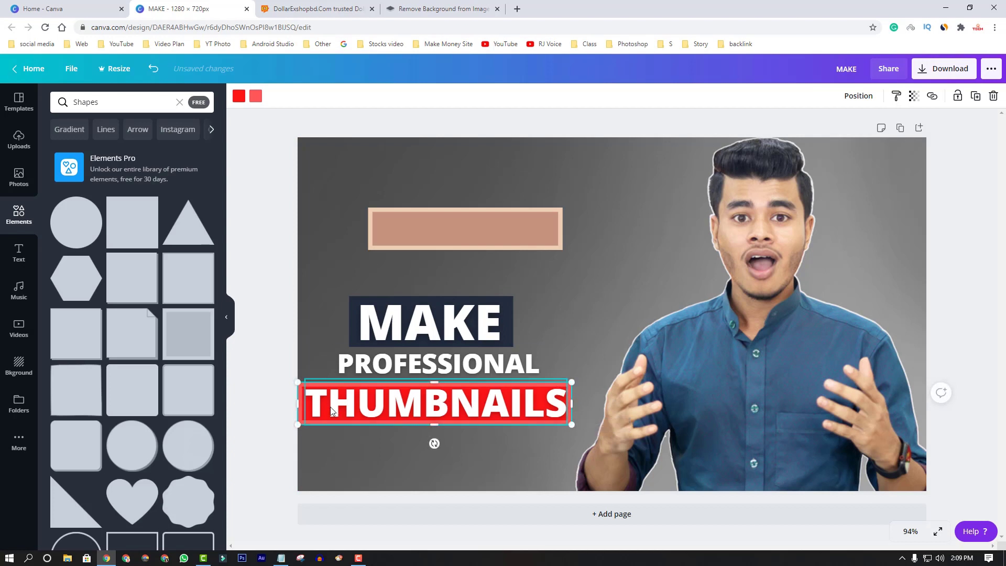
click(500, 460)
Step: Lock the THUMBNAILS text in place on top of its red bar
click(452, 411)
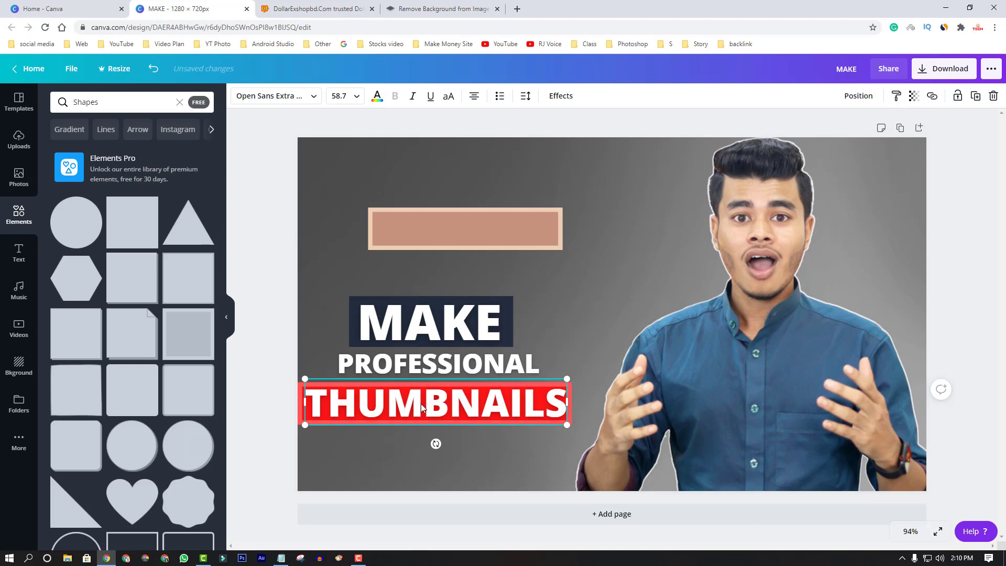
click(596, 296)
click(482, 409)
click(957, 96)
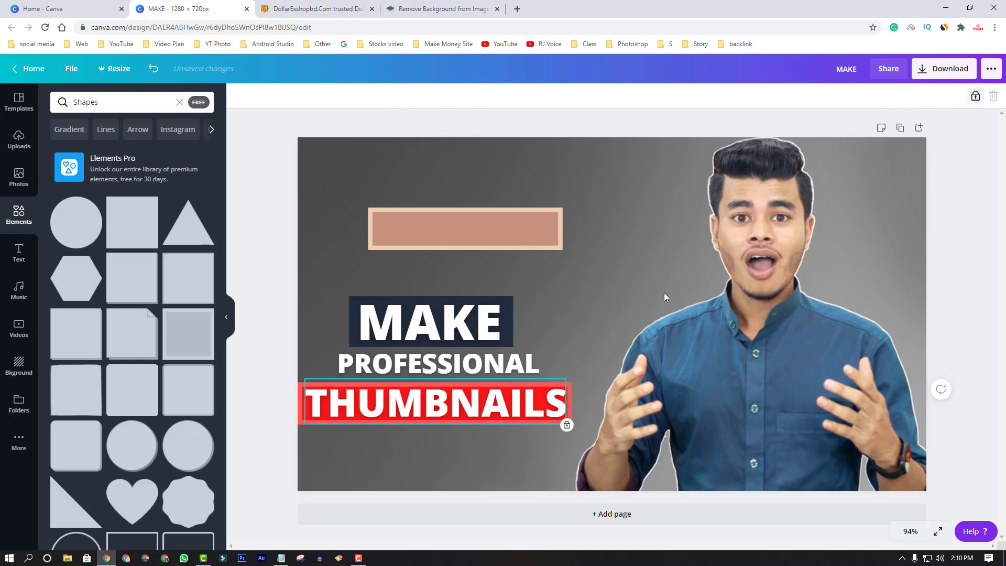
click(623, 312)
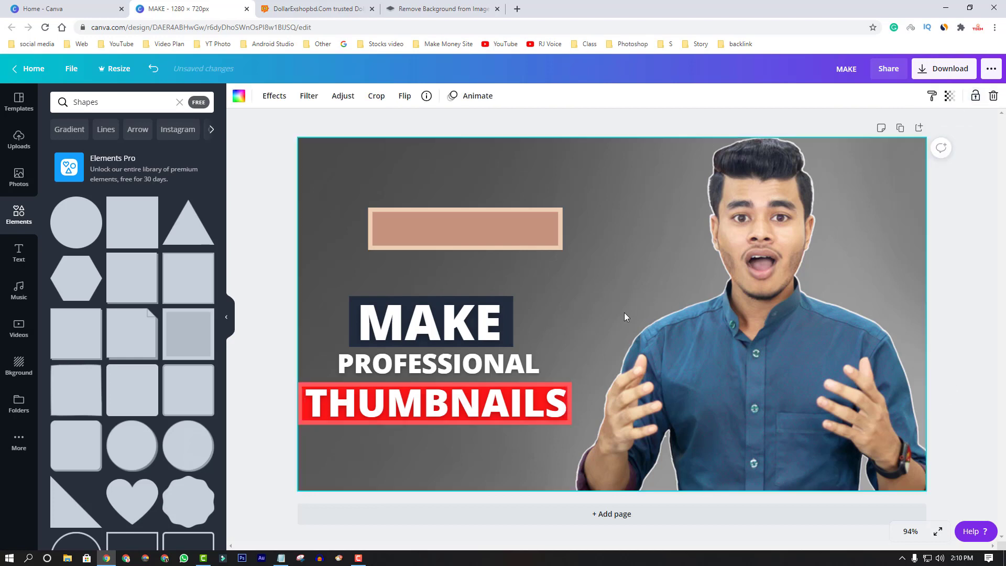
Step: Trim the red bar's left edge to give it a size of about 551 x 87
click(301, 408)
drag(300, 405, 302, 404)
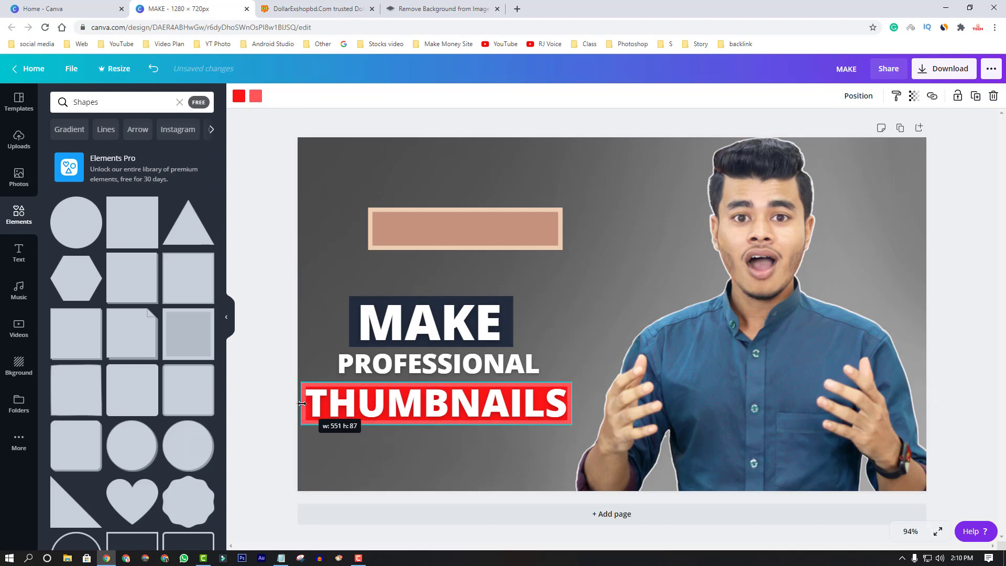
click(407, 474)
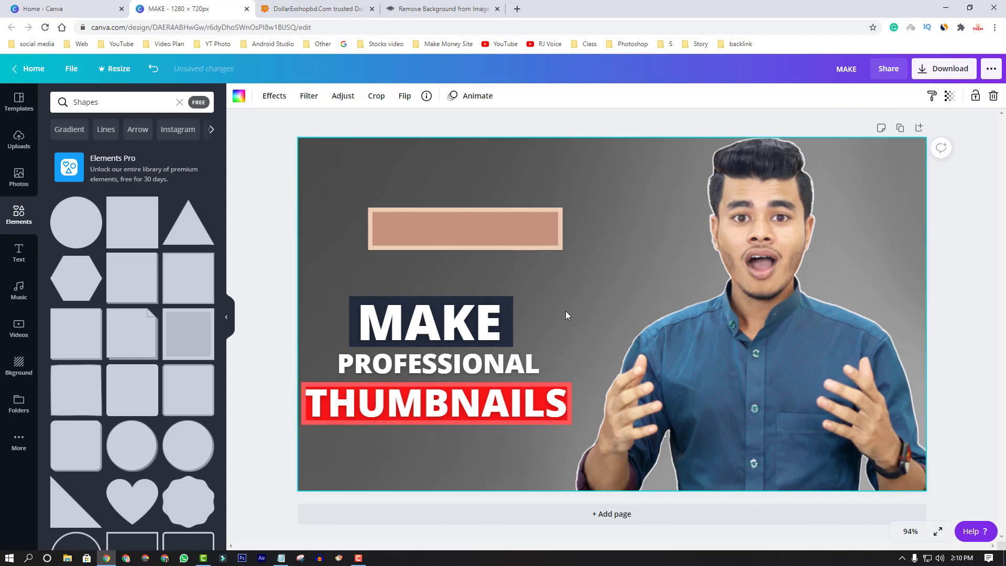
Step: Move the tan bar behind PROFESSIONAL and stretch it to span the full width of the word
click(466, 222)
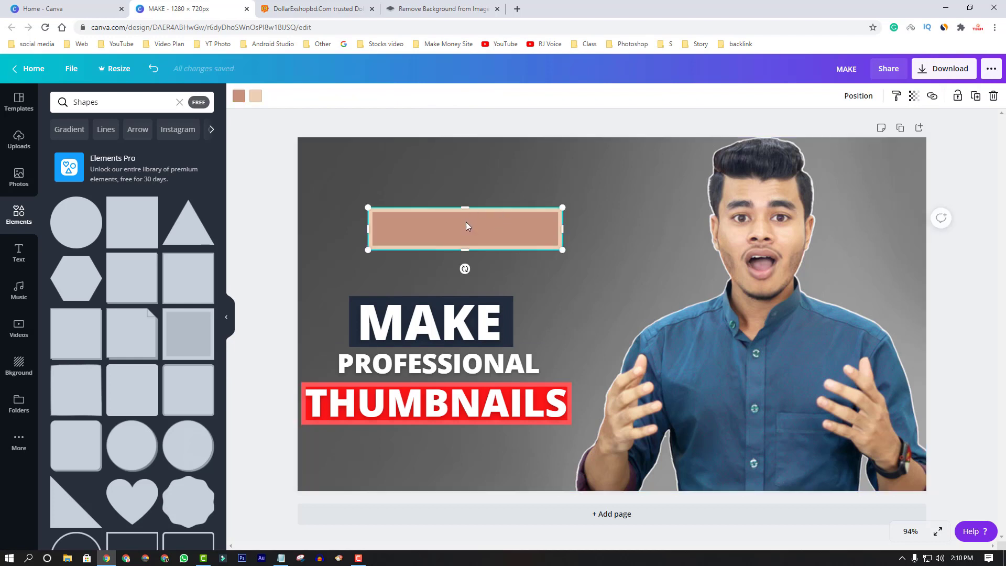
drag(466, 209, 423, 360)
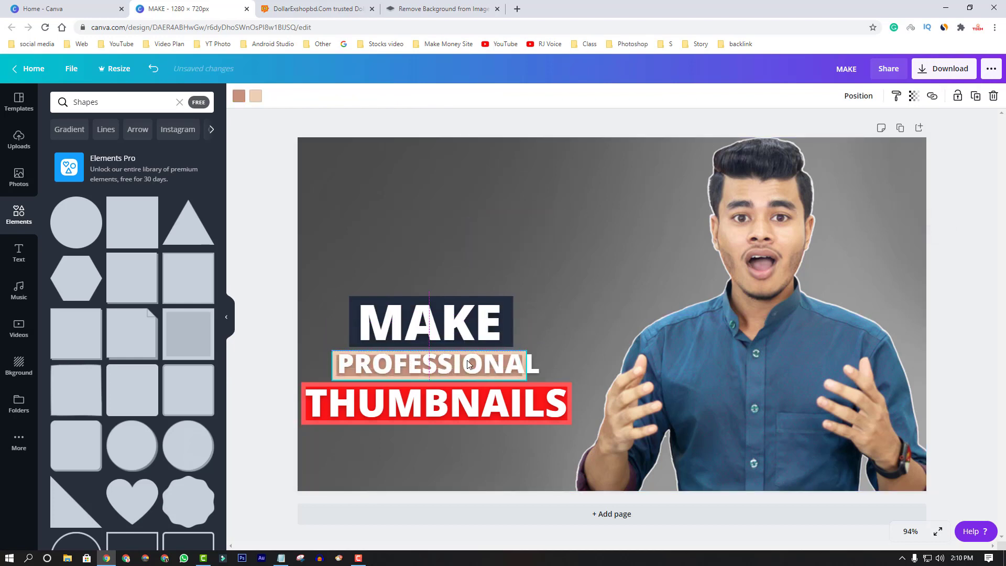
drag(527, 365, 546, 363)
Step: Color the bar behind PROFESSIONAL turquoise, including its border
click(255, 97)
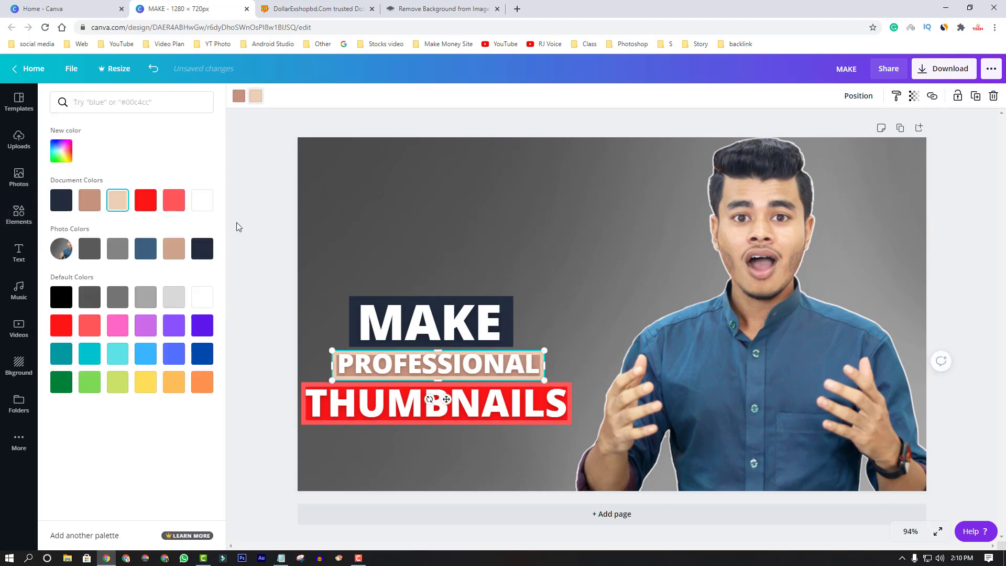
click(94, 356)
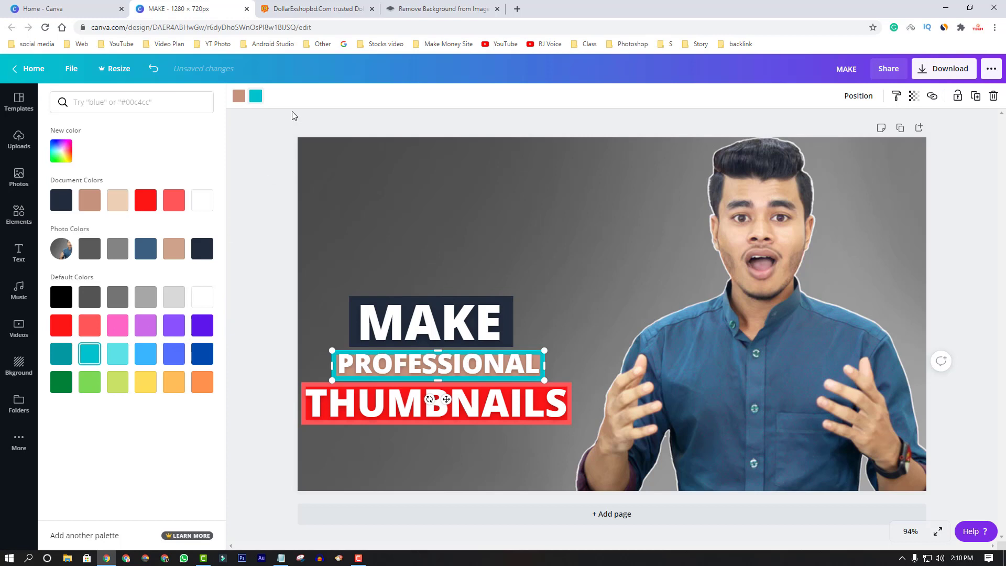
click(87, 358)
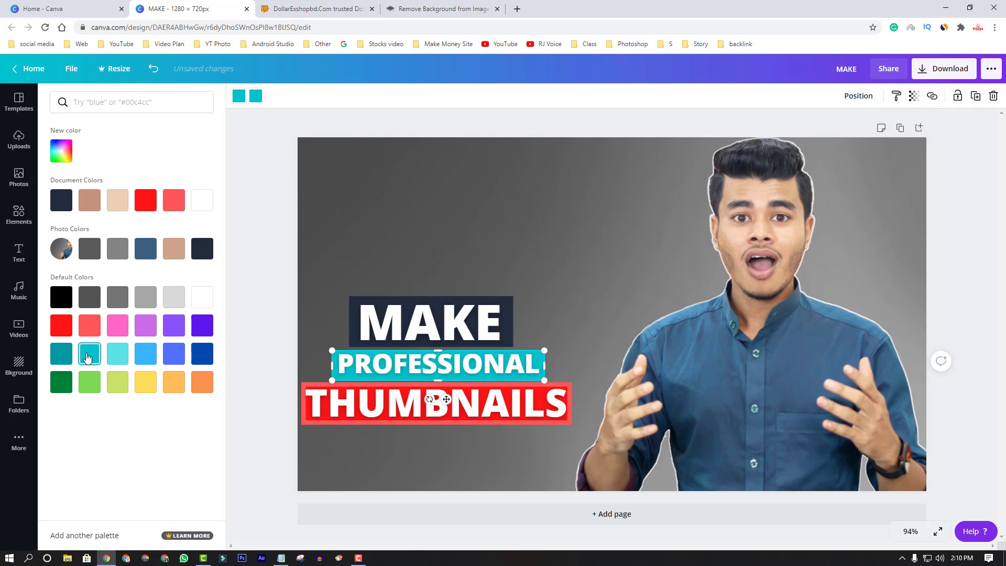
click(571, 276)
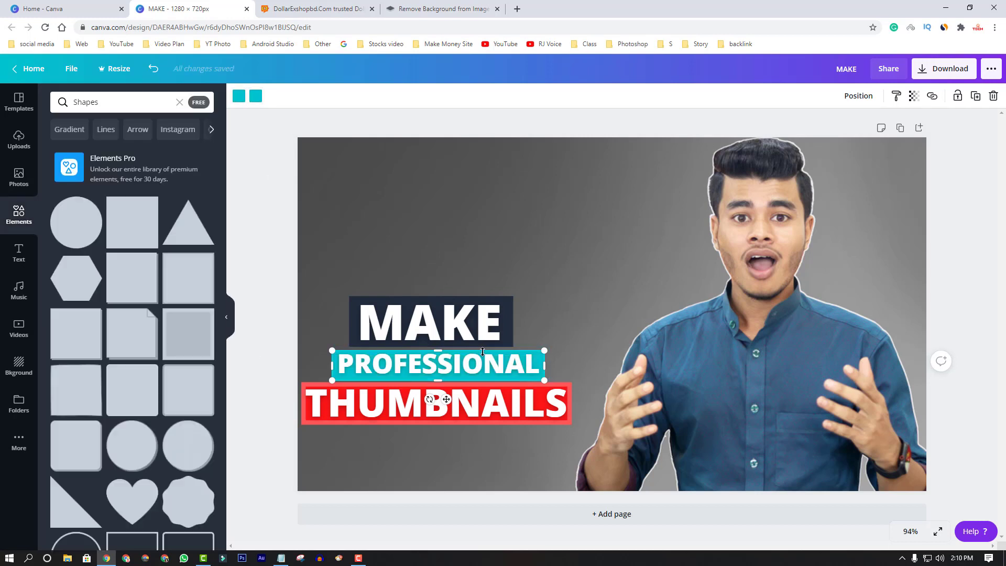
Step: Color both the fill and the border of the PROFESSIONAL bar dark blue
click(243, 101)
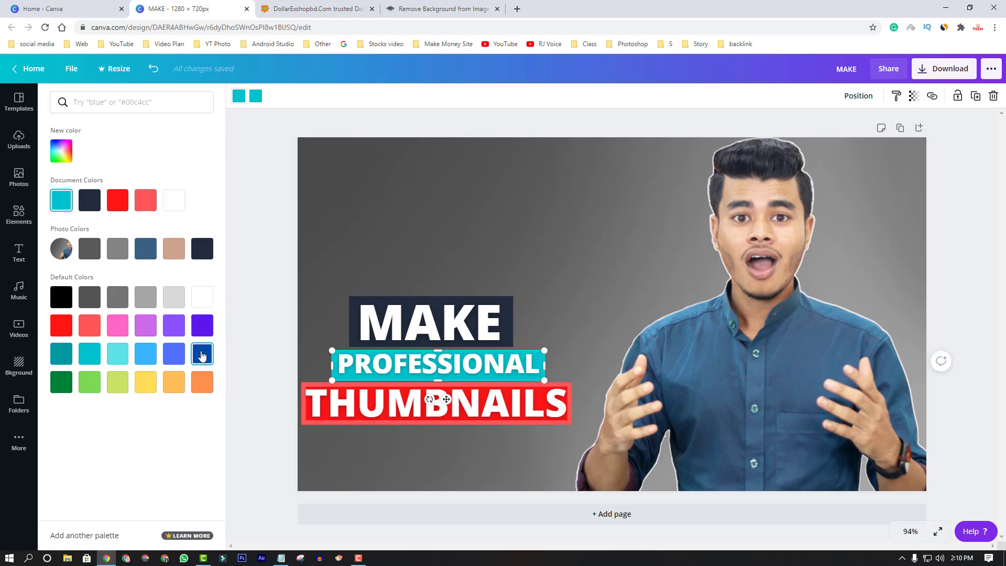
click(202, 353)
click(254, 97)
click(203, 353)
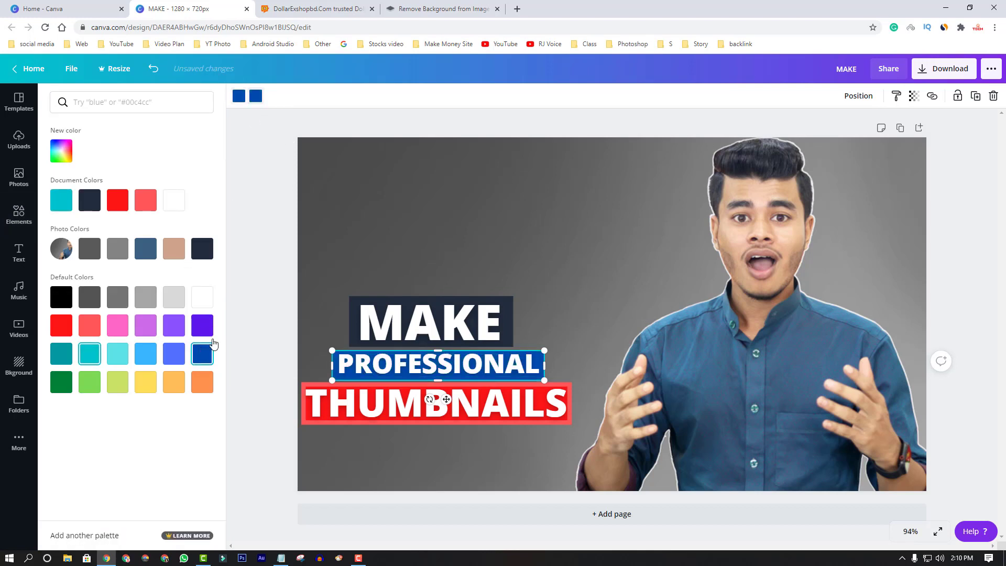
click(353, 120)
Step: Nudge the PROFESSIONAL text slightly down so it sits centered on its blue bar
click(380, 474)
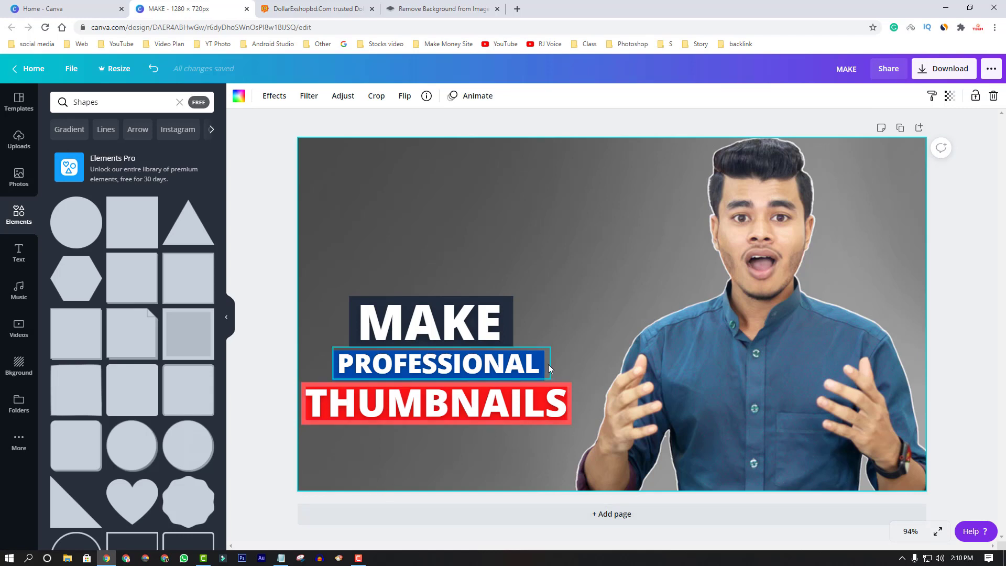
click(449, 365)
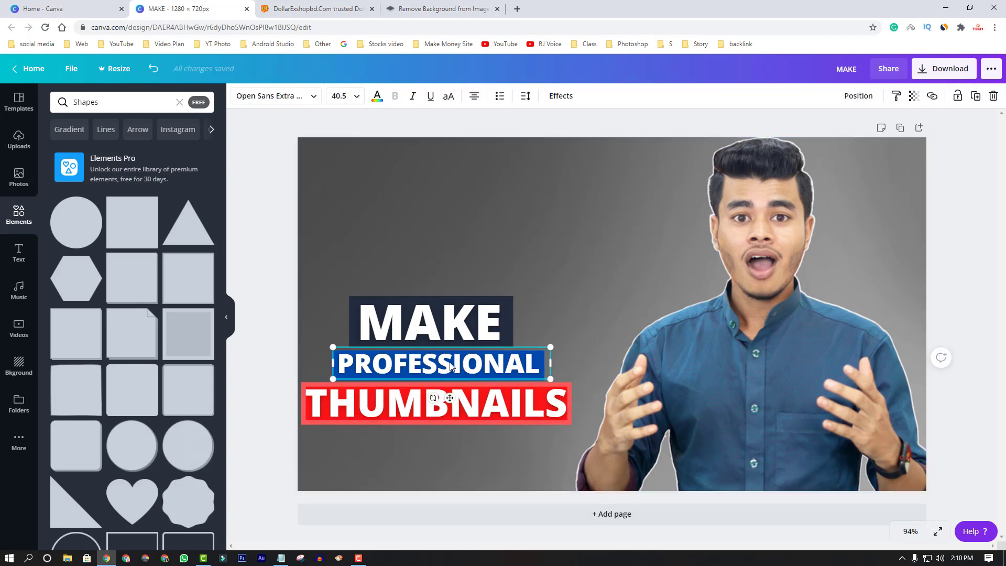
click(473, 253)
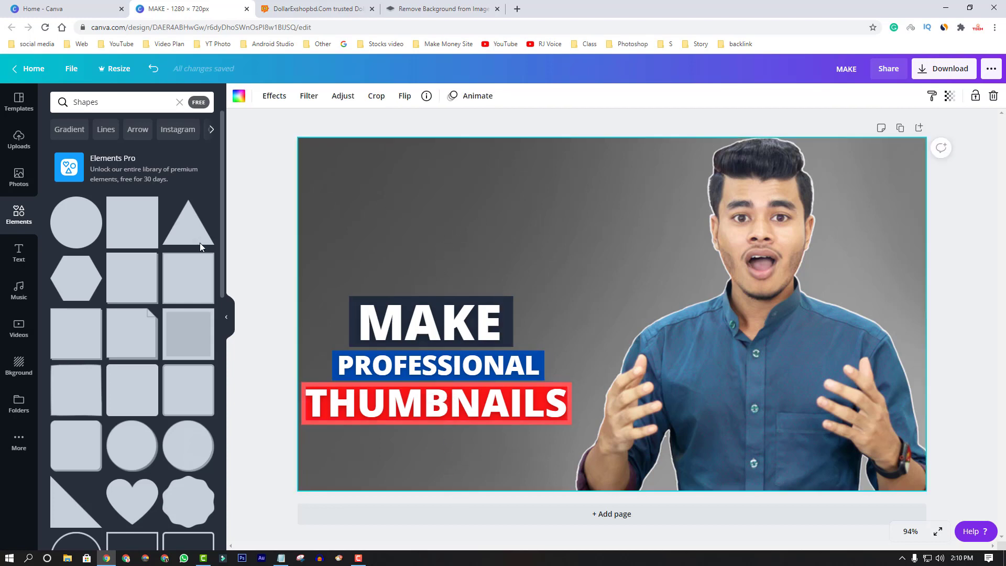
Step: Search the elements library for "youtube"
click(19, 212)
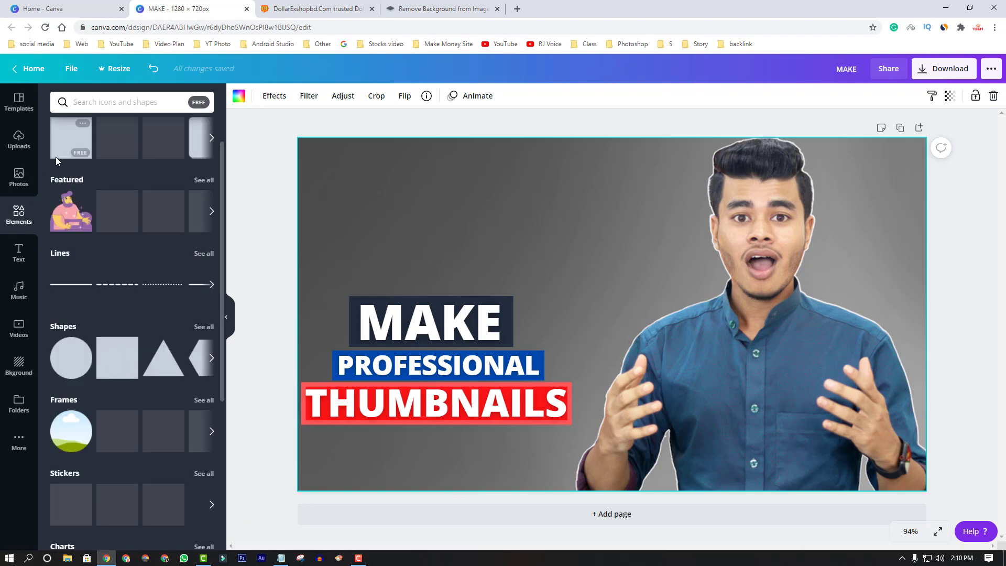
scroll(134, 218, up, 1)
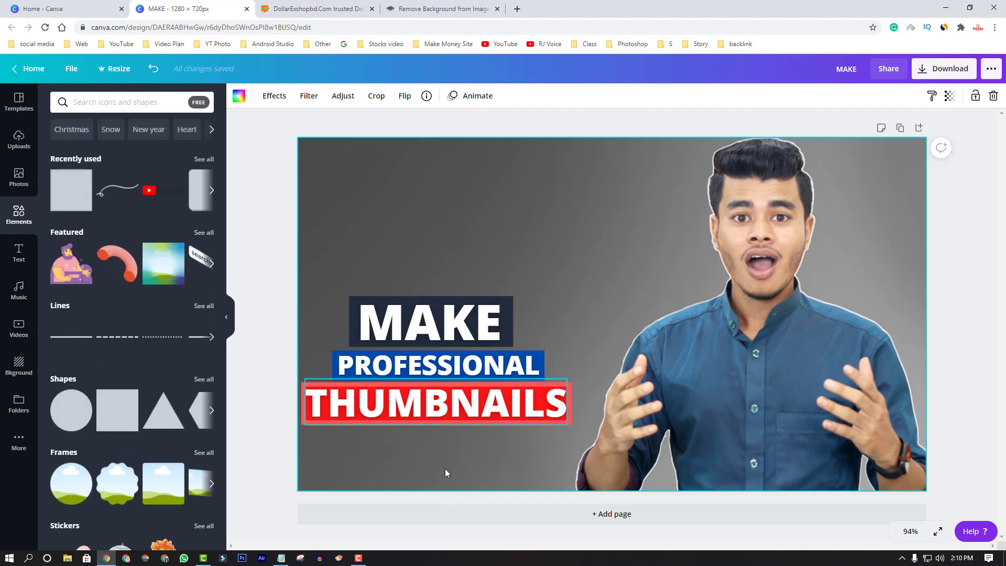
click(114, 102)
text(Y)
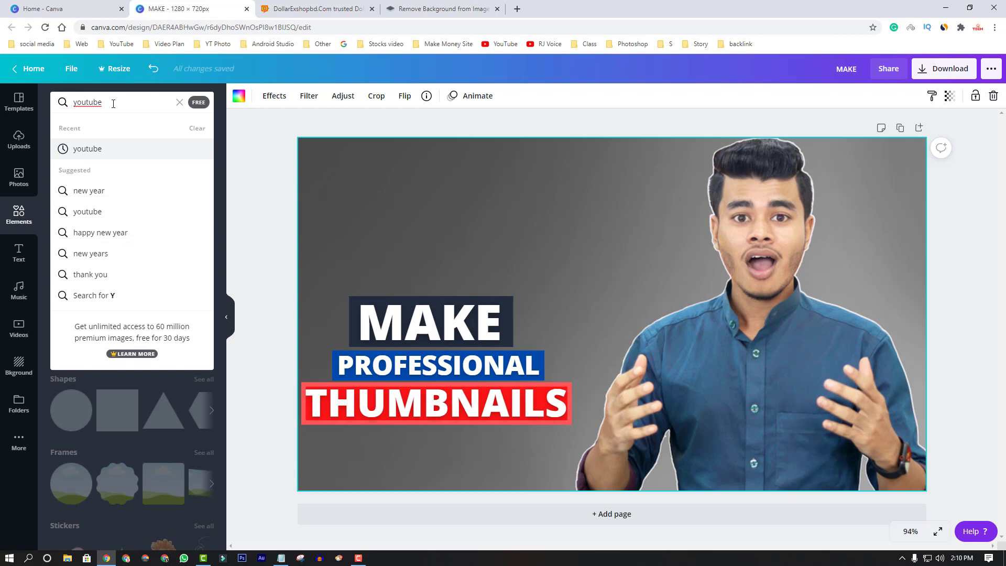
key(Return)
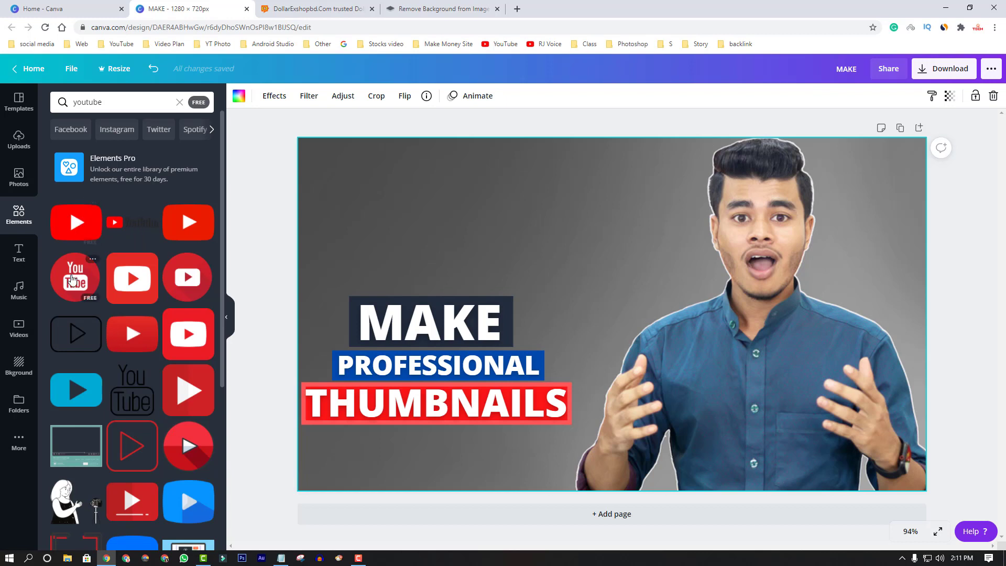
Step: Try the red YouTube play-button icon at a small size below THUMBNAILS, and delete it
click(76, 237)
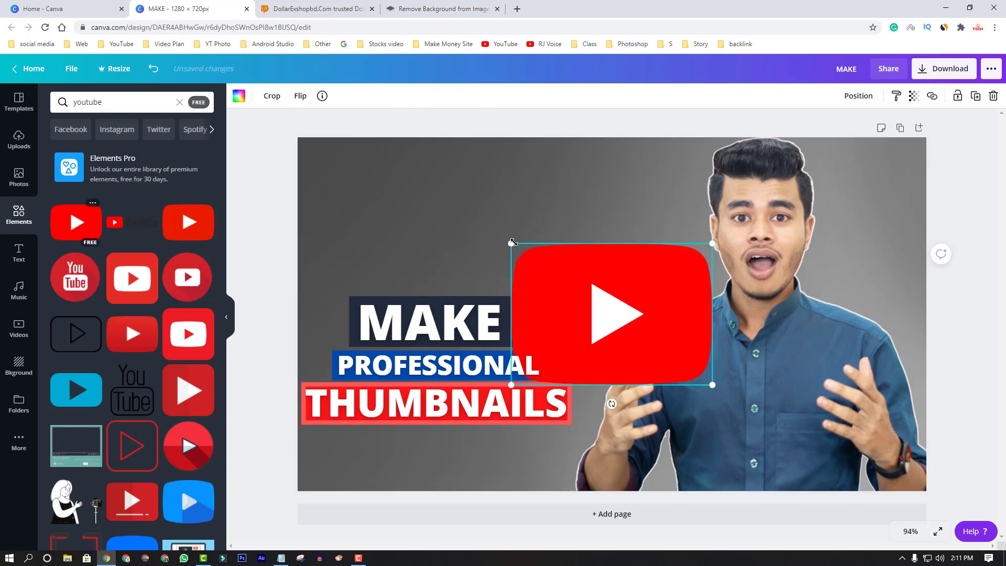
drag(572, 264, 638, 296)
drag(656, 340, 416, 445)
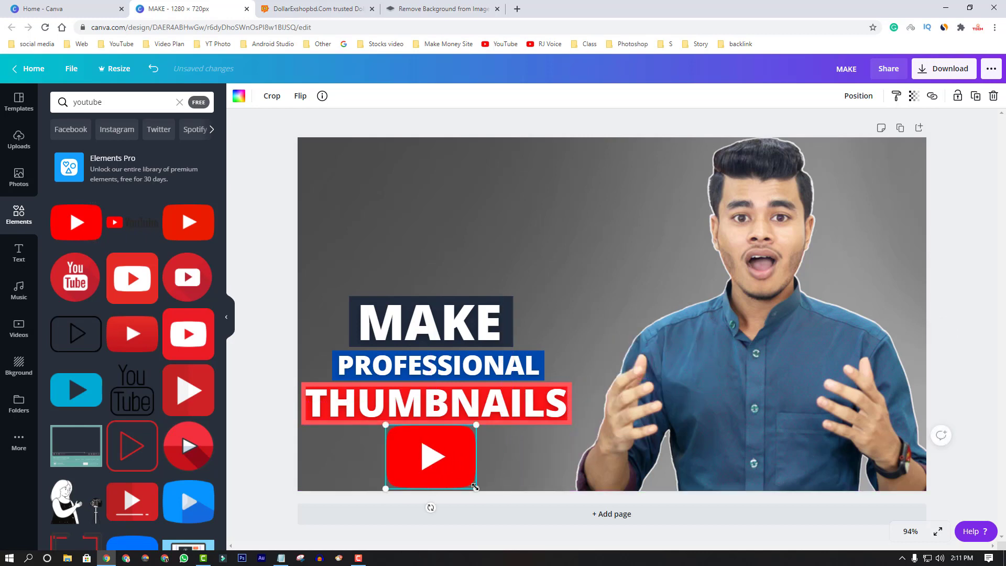
drag(475, 487, 448, 463)
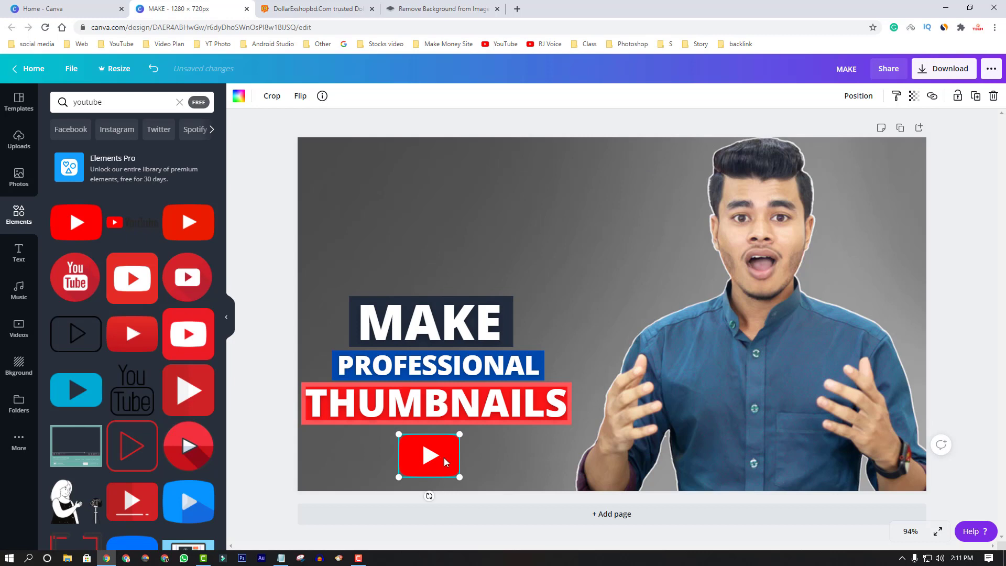
key(Delete)
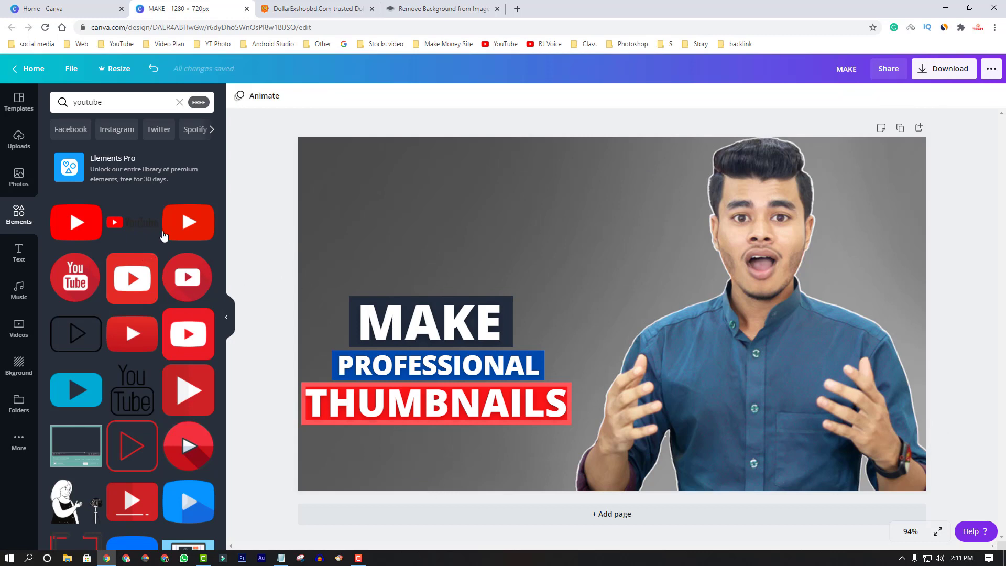
Step: Insert the YouTube logo with its wordmark, scale it down and center it below THUMBNAILS
click(137, 230)
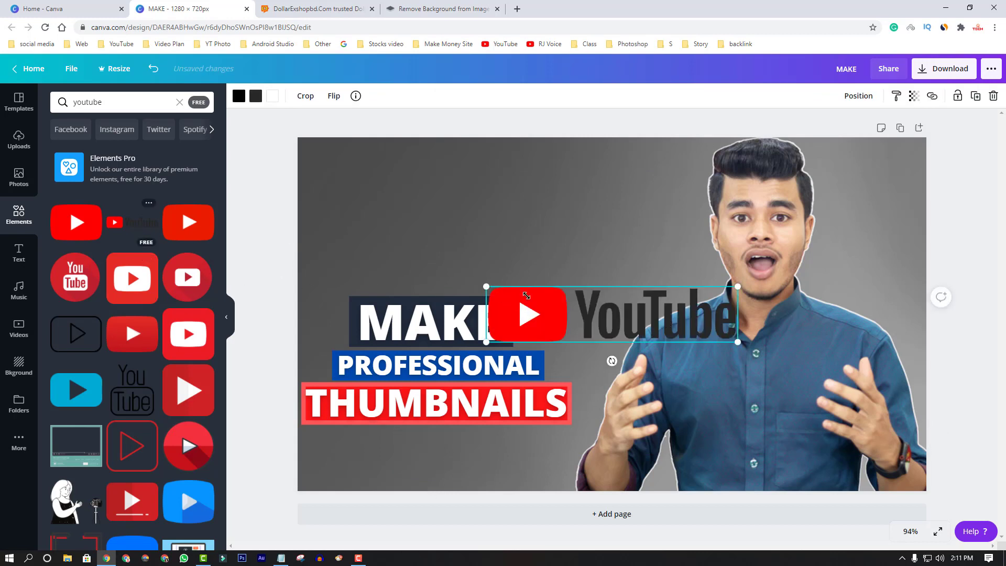
drag(526, 296, 380, 451)
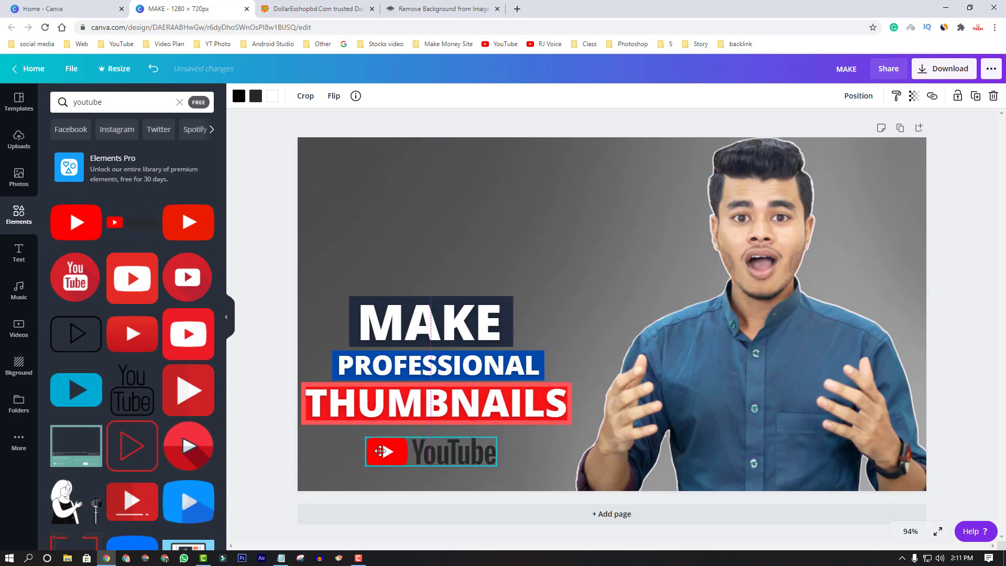
click(570, 267)
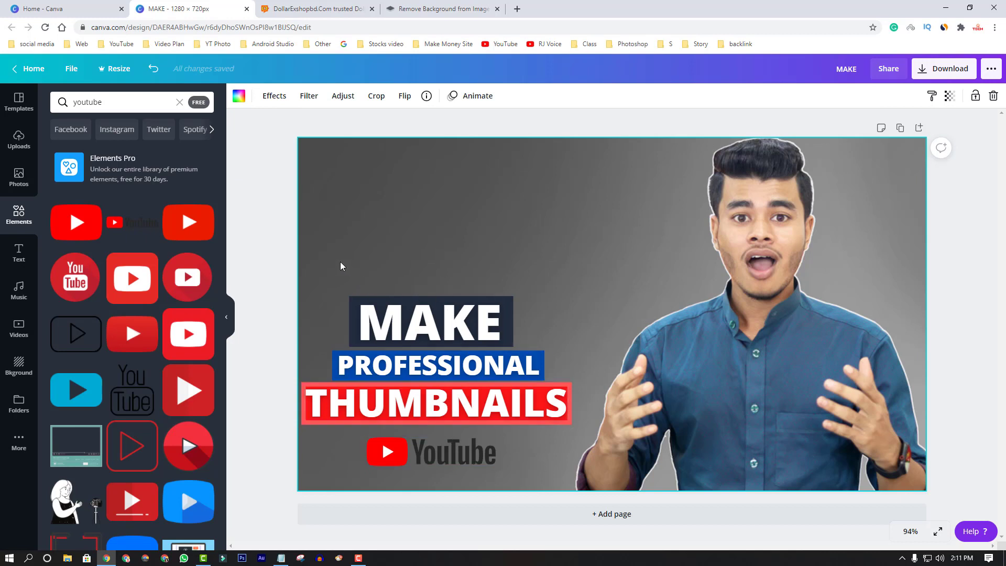
Step: Test-move the heading and logo together slightly, and unlock the THUMBNAILS text
drag(325, 246, 531, 472)
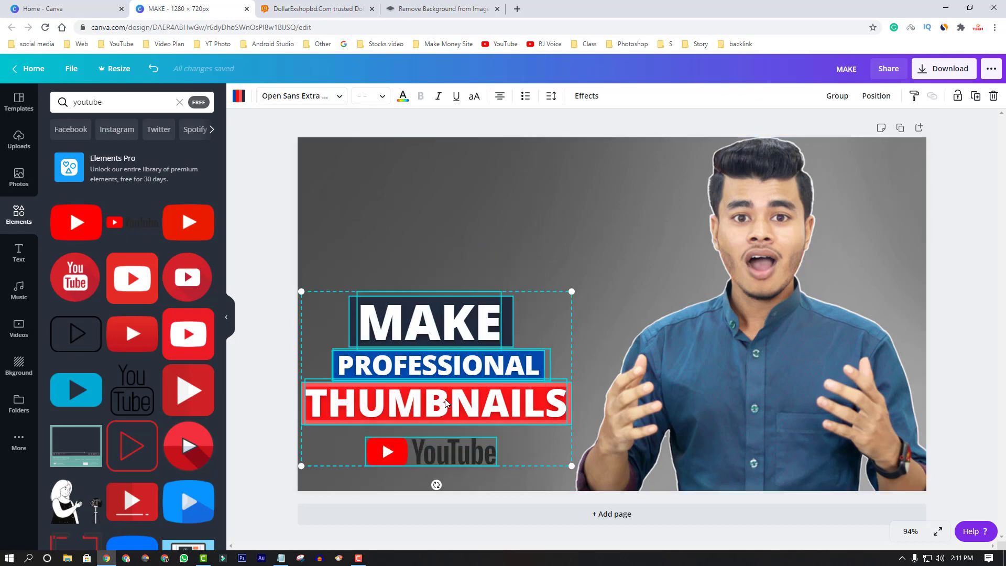
drag(426, 401, 425, 397)
click(590, 229)
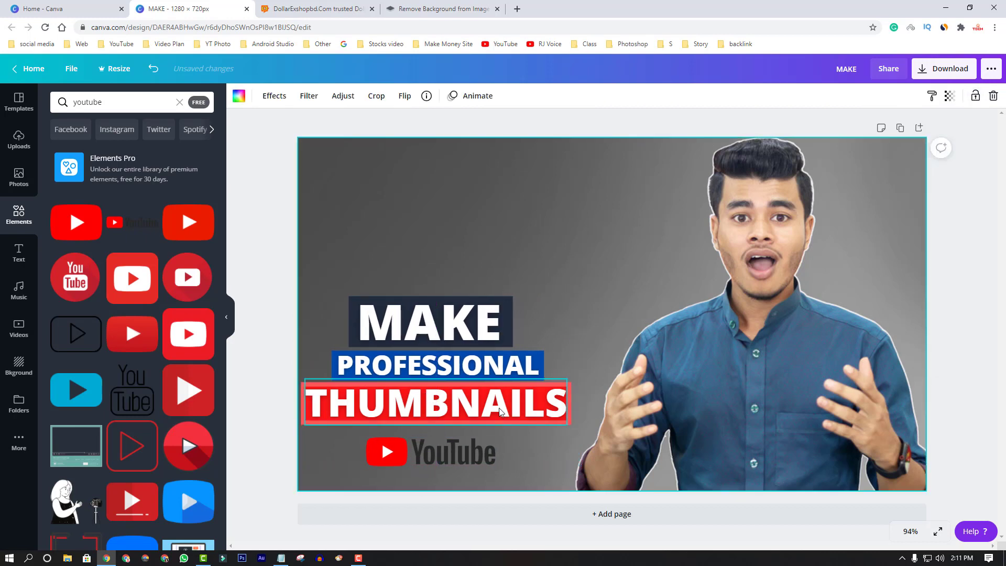
click(499, 408)
click(975, 97)
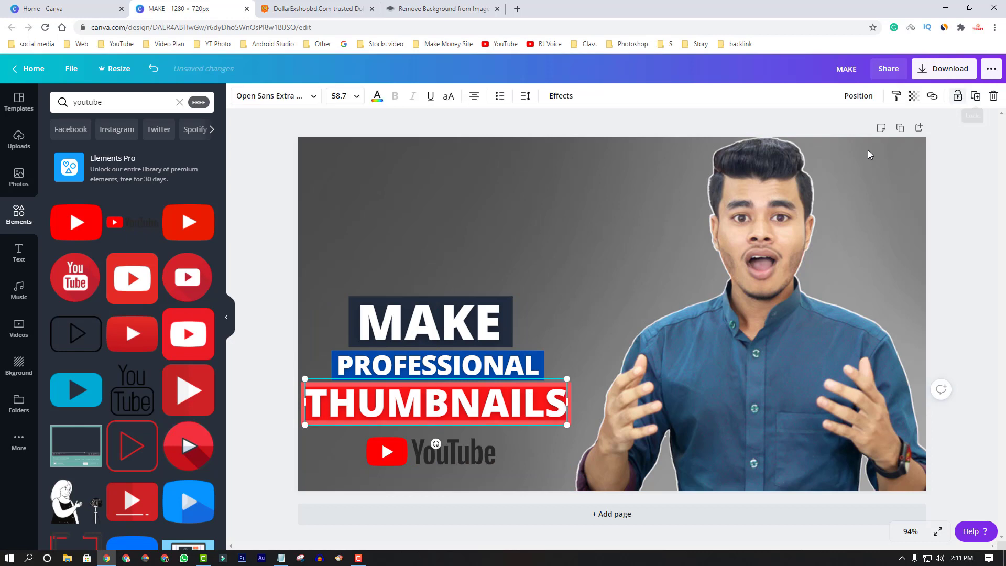
Step: Shift the whole heading, its bars and the YouTube logo together slightly to the right
drag(379, 336, 577, 465)
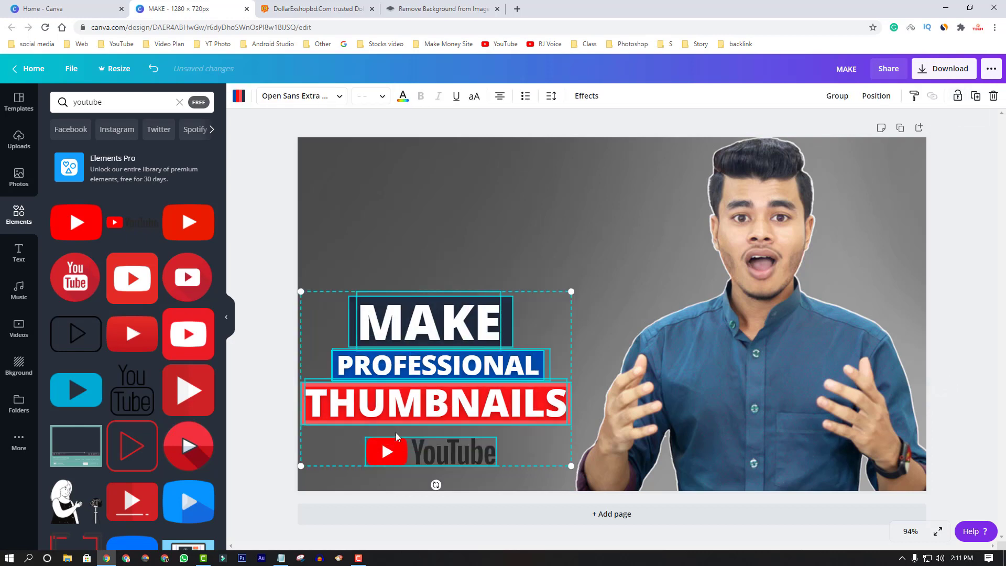
drag(420, 446, 433, 446)
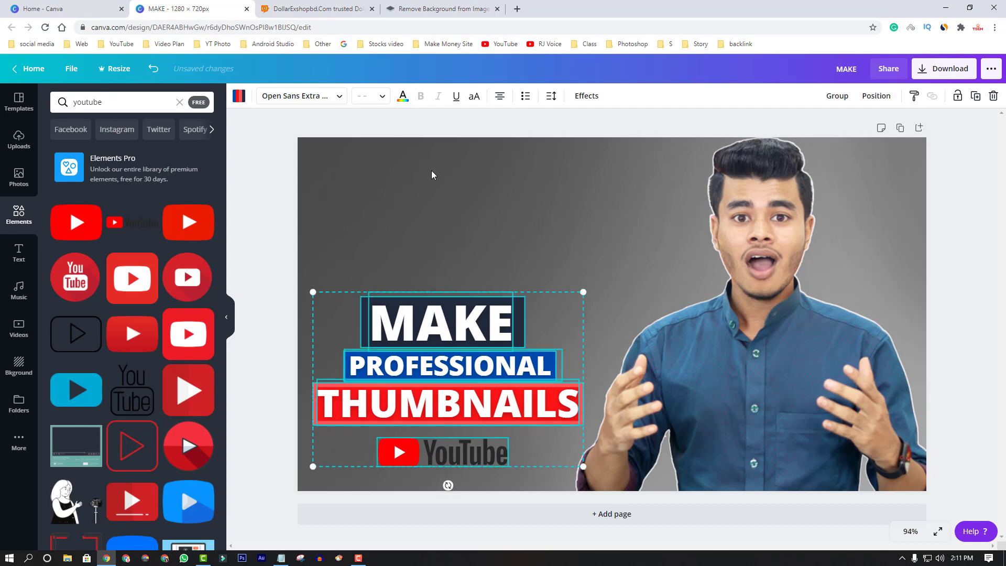
click(394, 275)
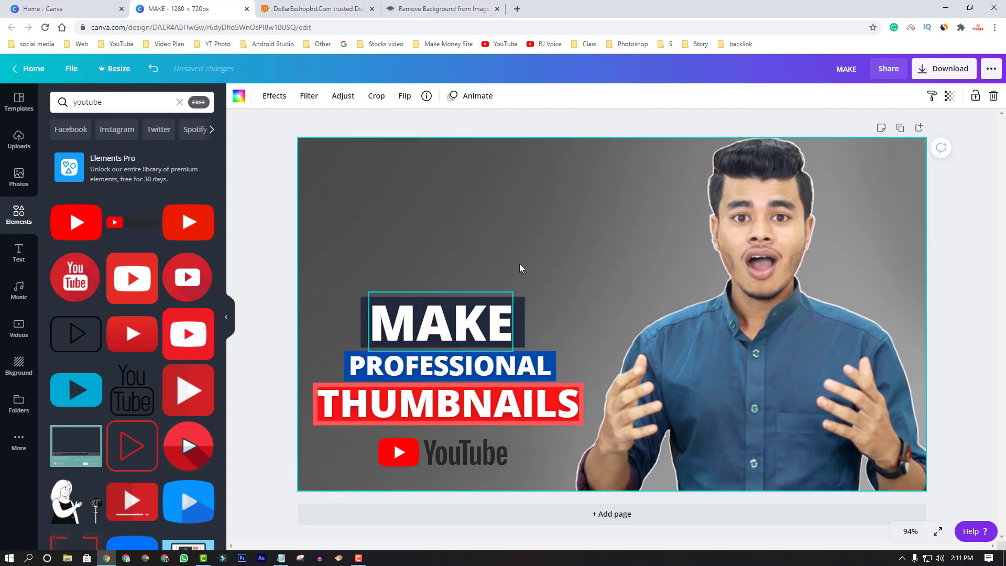
Step: Add the uploaded HOW TO UPLOAD VIDEOS, FREE VIEWS and HOW TO RANK YOUTUBE VIDEOS thumbnails to the design
click(18, 139)
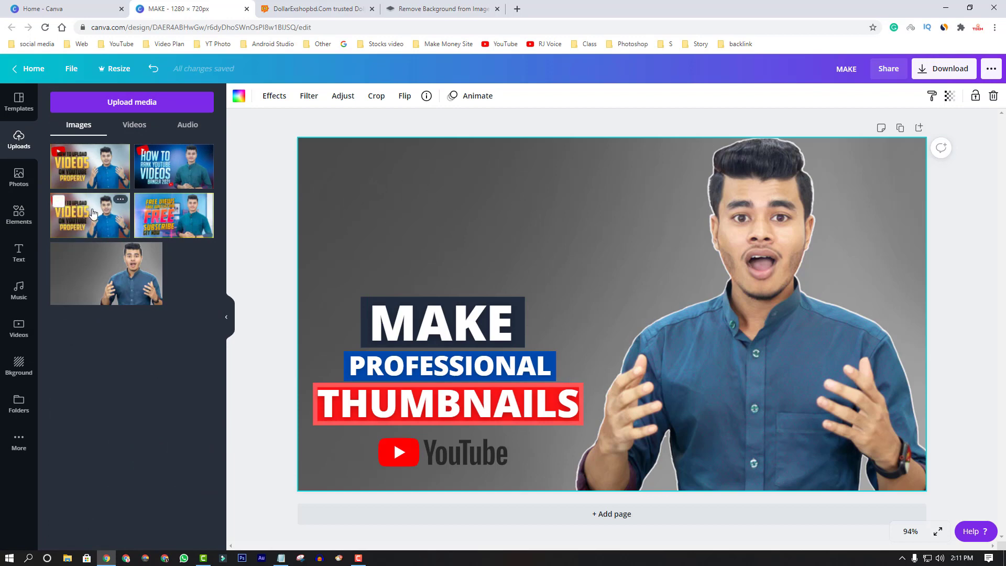
click(190, 215)
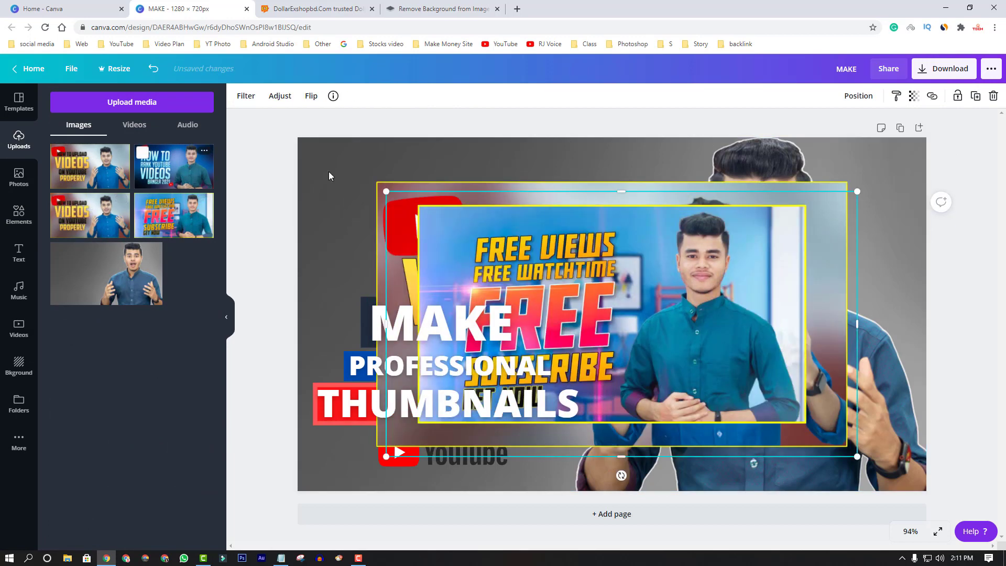
click(174, 167)
Step: Shrink the HOW TO RANK YOUTUBE VIDEOS and FREE VIEWS thumbnails toward their lower-right corners
drag(387, 190, 668, 348)
click(601, 265)
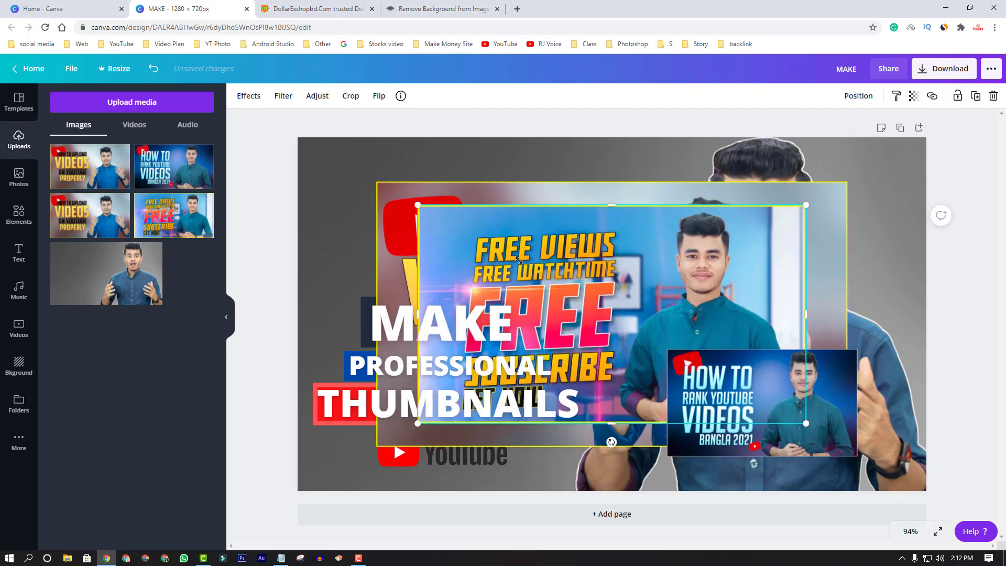
drag(518, 260, 655, 338)
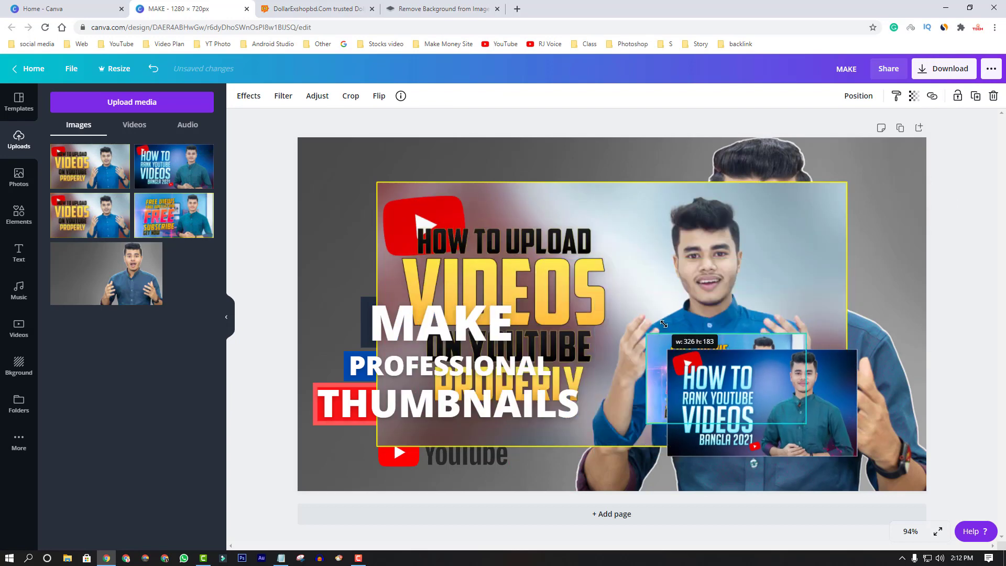
Step: Shrink the HOW TO UPLOAD VIDEOS thumbnail and place it in the canvas's upper-left area above MAKE
click(384, 194)
drag(377, 183, 611, 312)
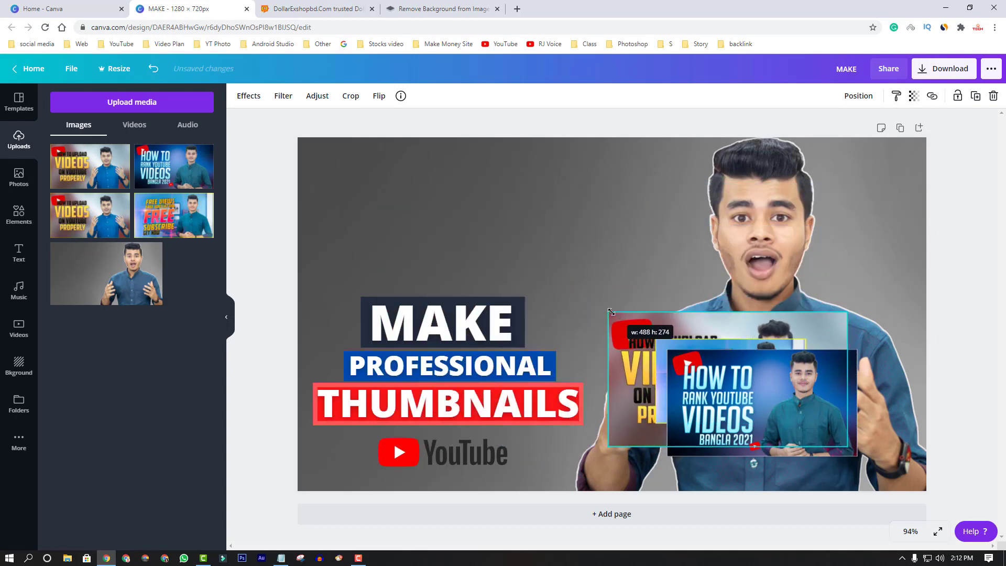
drag(832, 400, 541, 261)
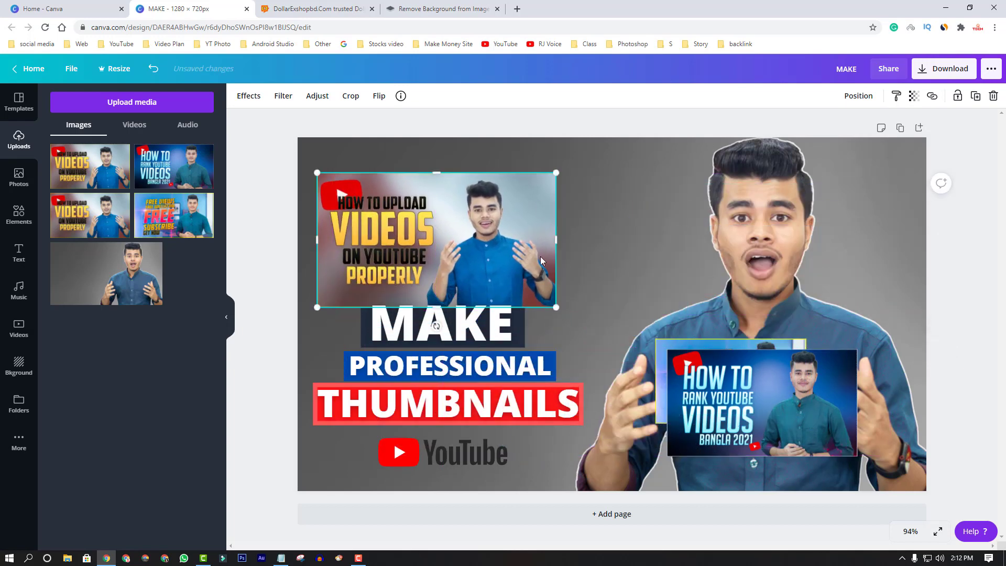
drag(555, 306, 416, 234)
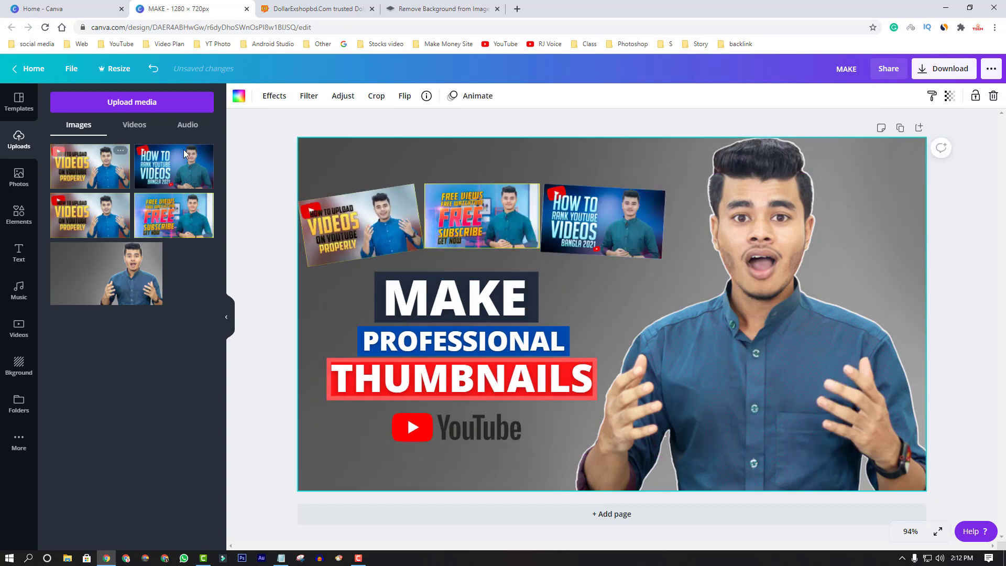
Step: Search the elements for lines and add the thin curved line with a small loop at its end to the design
click(18, 218)
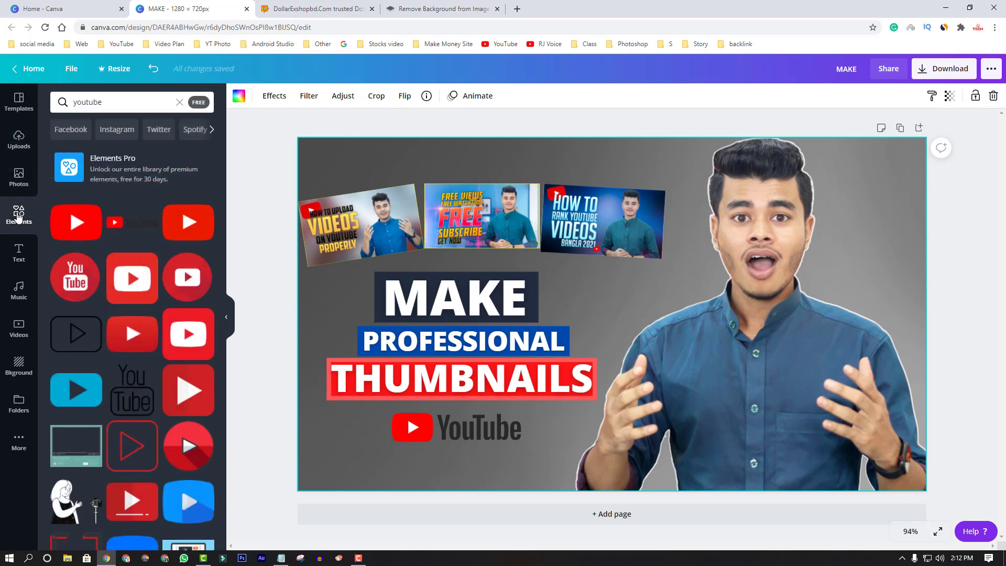
click(103, 102)
double_click(103, 102)
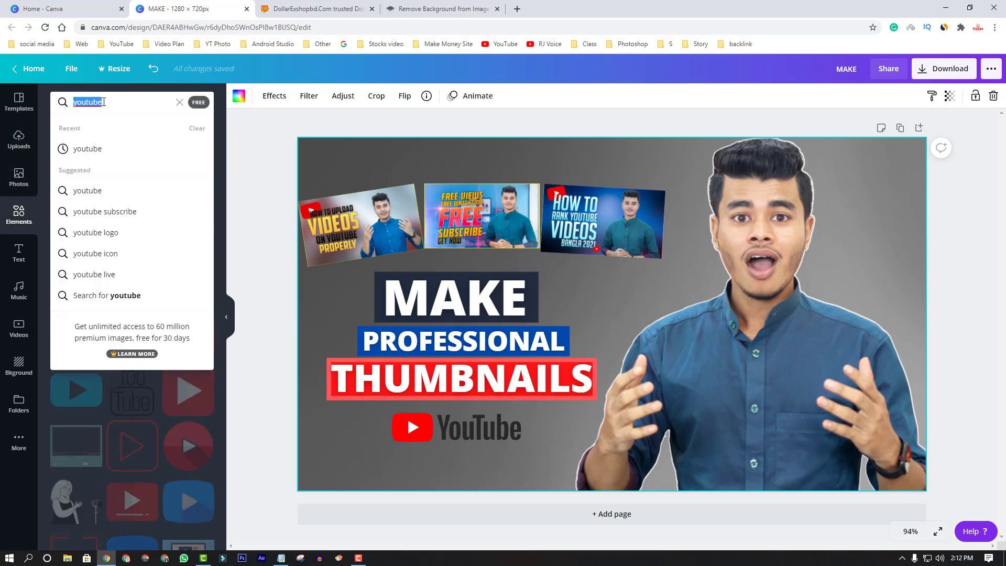
text(LINE)
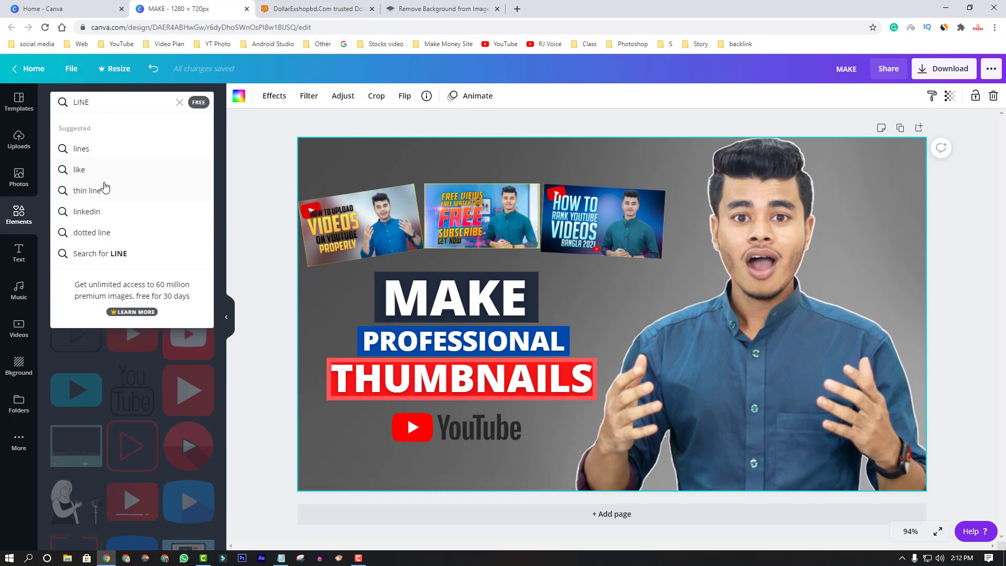
click(98, 158)
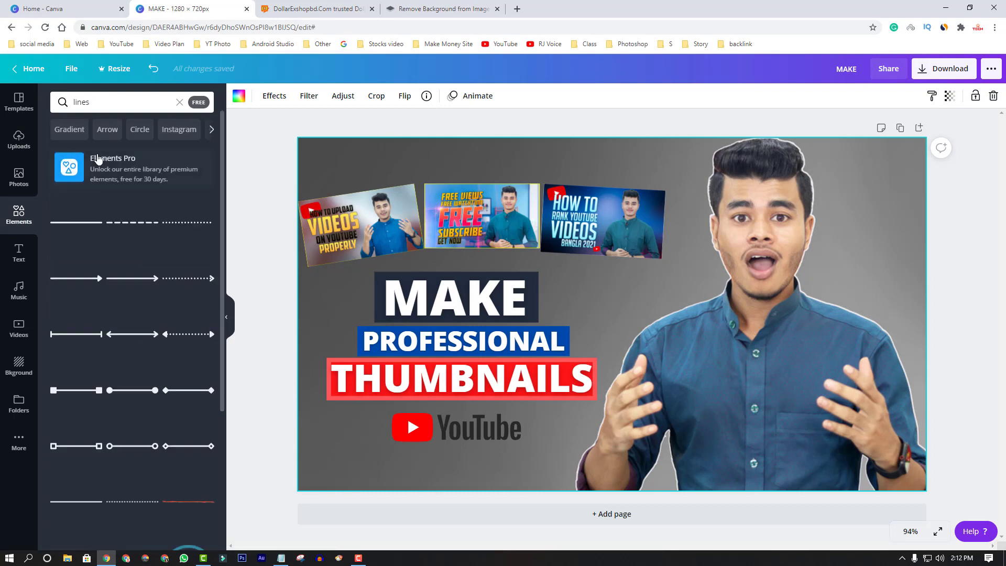
scroll(135, 340, down, 6)
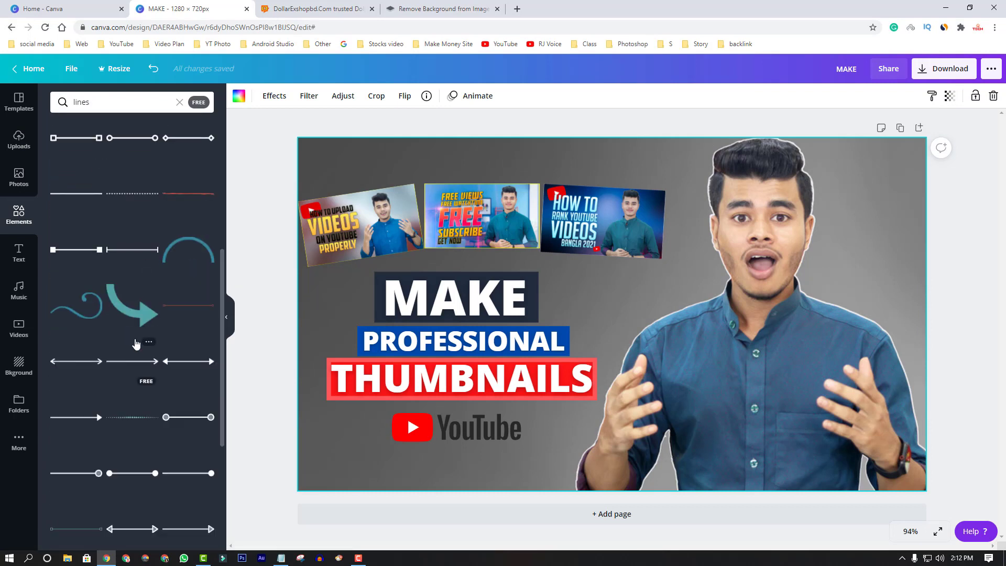
scroll(135, 346, down, 10)
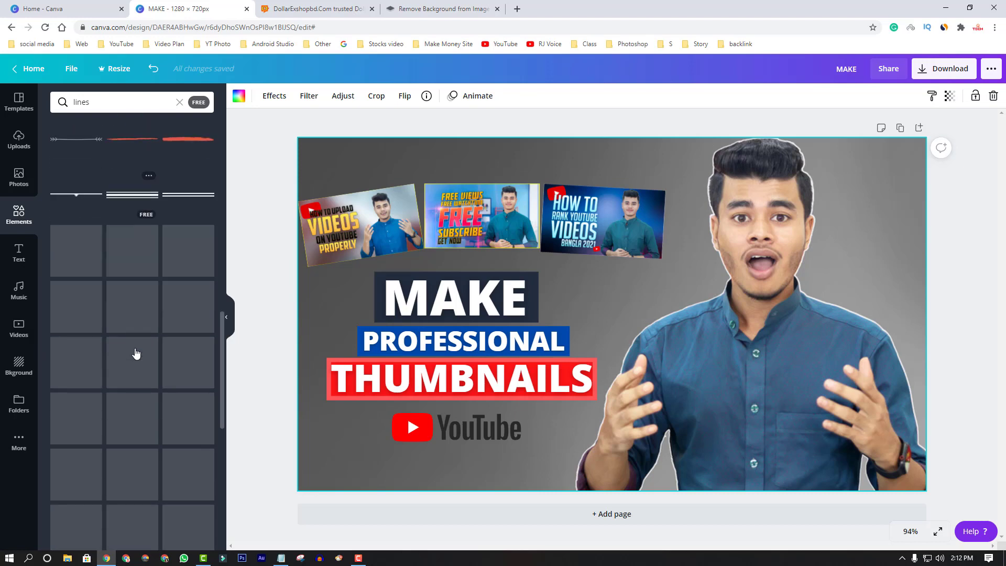
scroll(143, 347, down, 4)
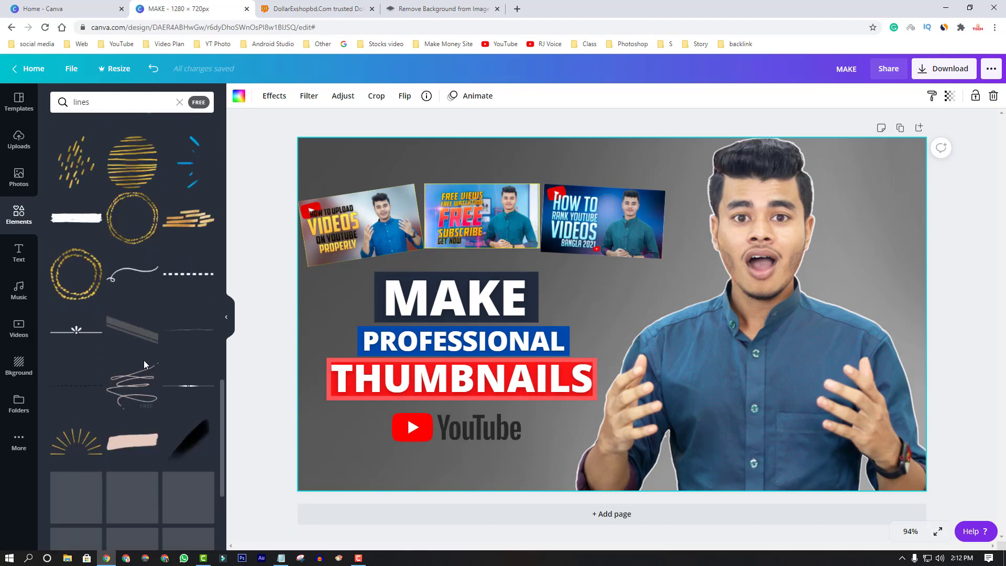
click(128, 281)
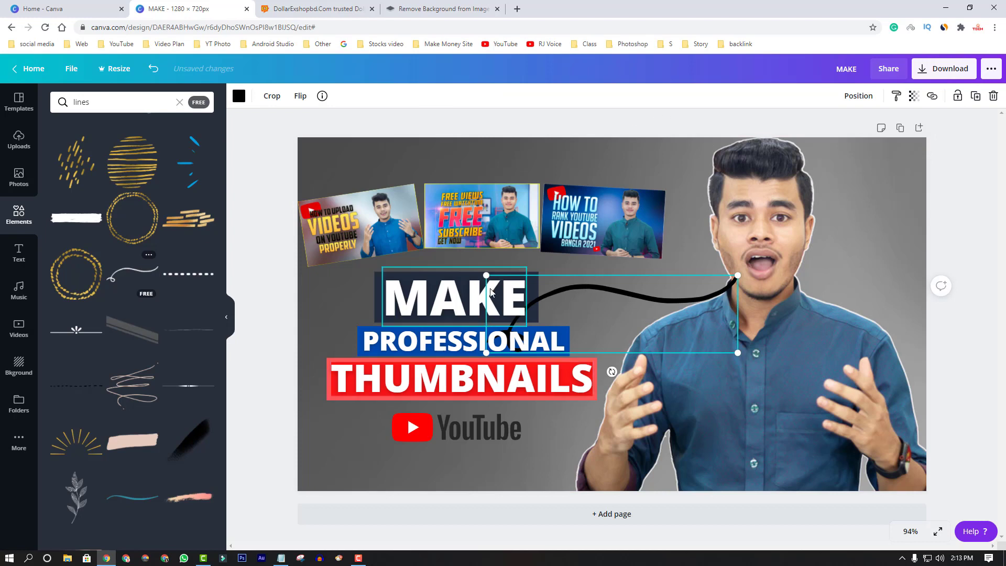
Step: Resize and rotate the looped line so it hangs from the canvas's upper edge onto the HOW TO UPLOAD VIDEOS thumbnail
drag(486, 275, 651, 290)
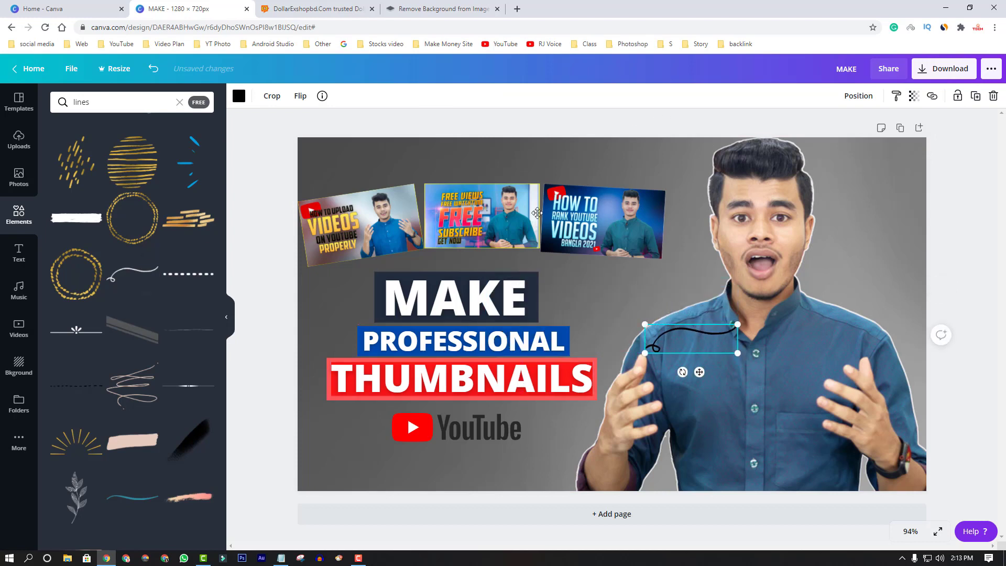
drag(713, 332, 419, 159)
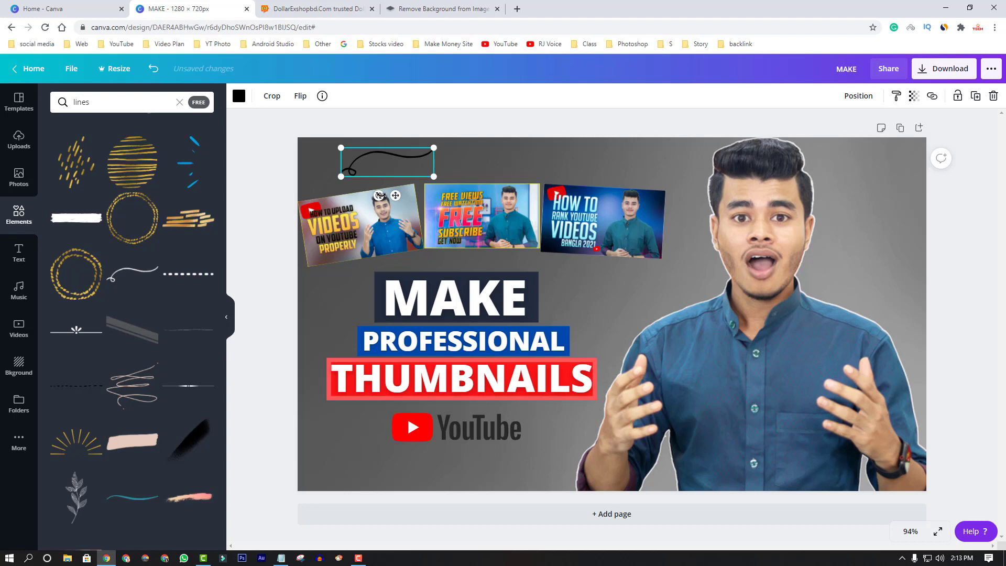
drag(380, 196, 416, 180)
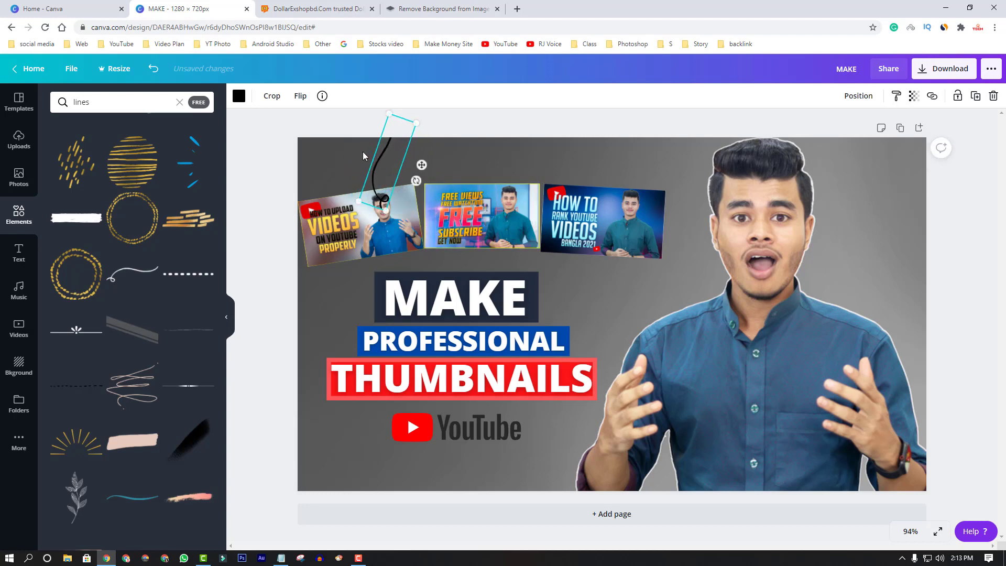
drag(382, 150, 649, 89)
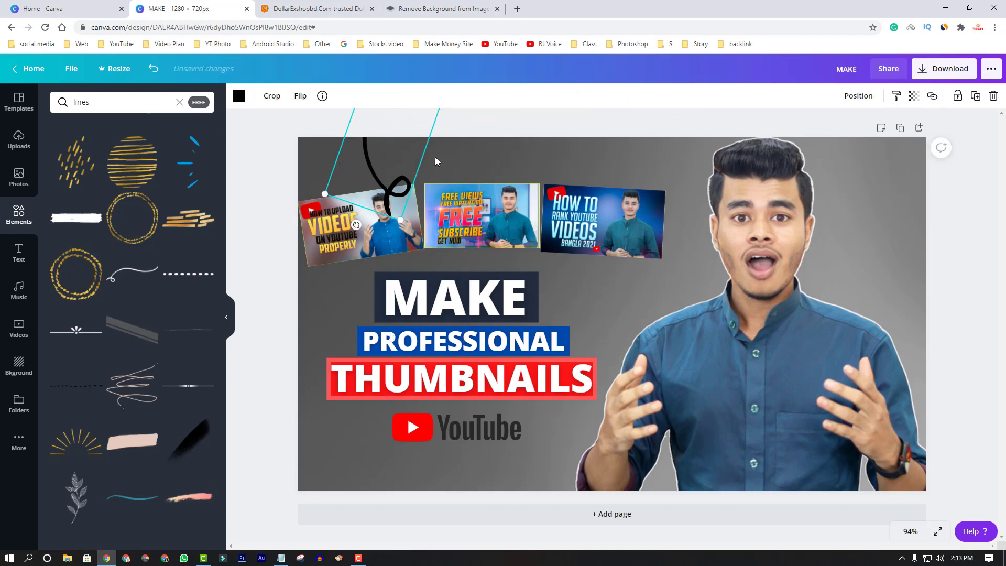
drag(393, 184, 347, 173)
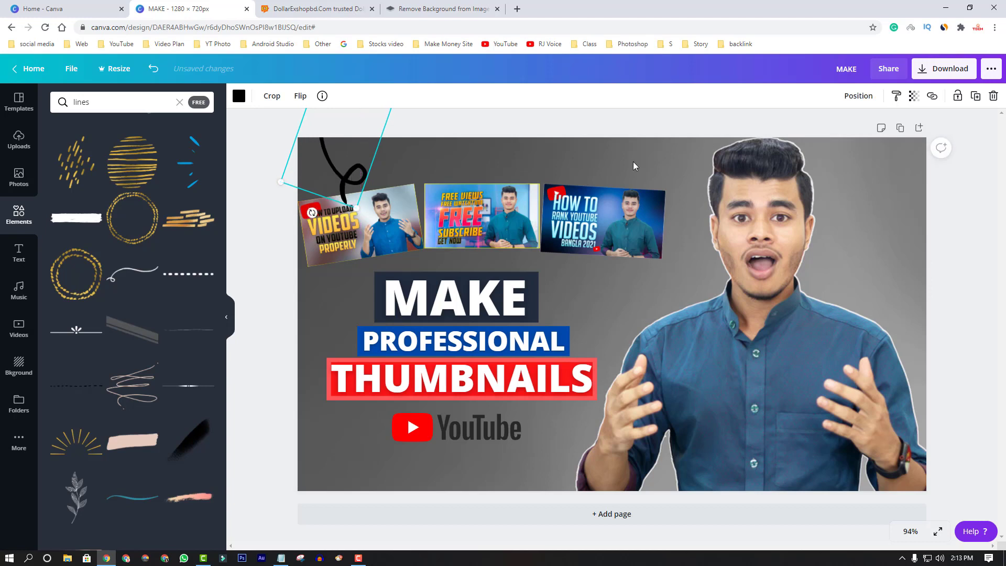
Step: Send the looped line backward behind the HOW TO UPLOAD VIDEOS thumbnail and color it yellow
click(858, 96)
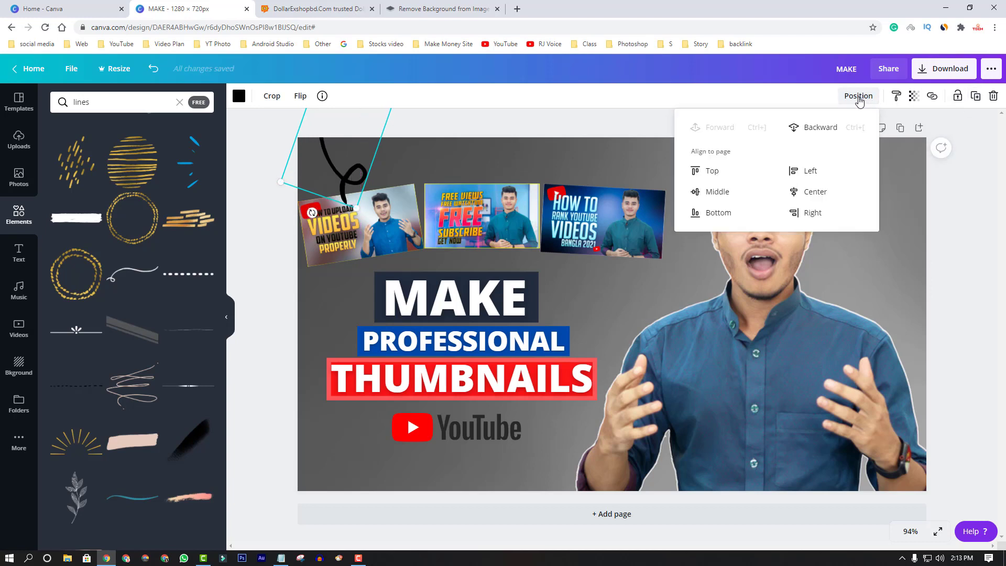
click(816, 133)
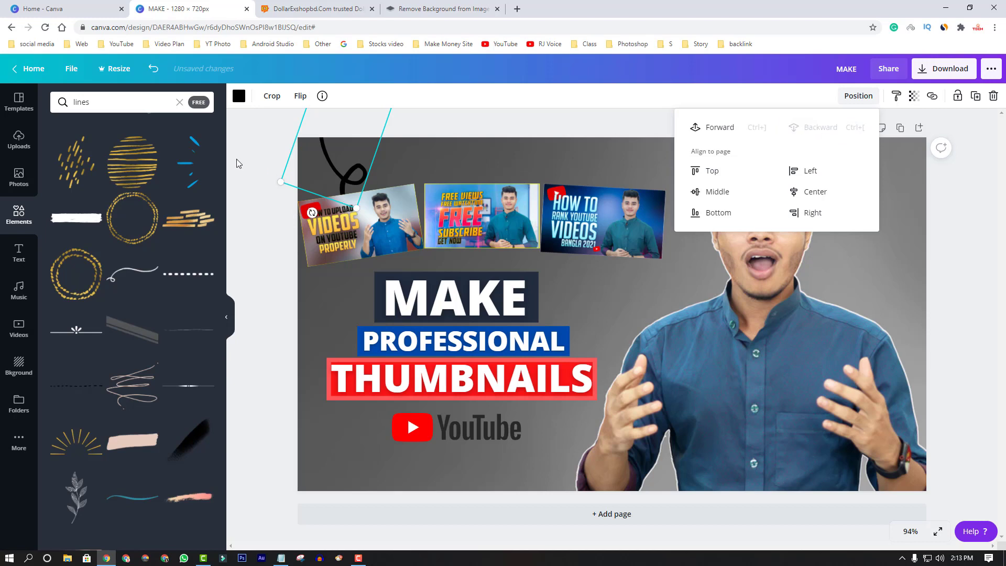
click(240, 97)
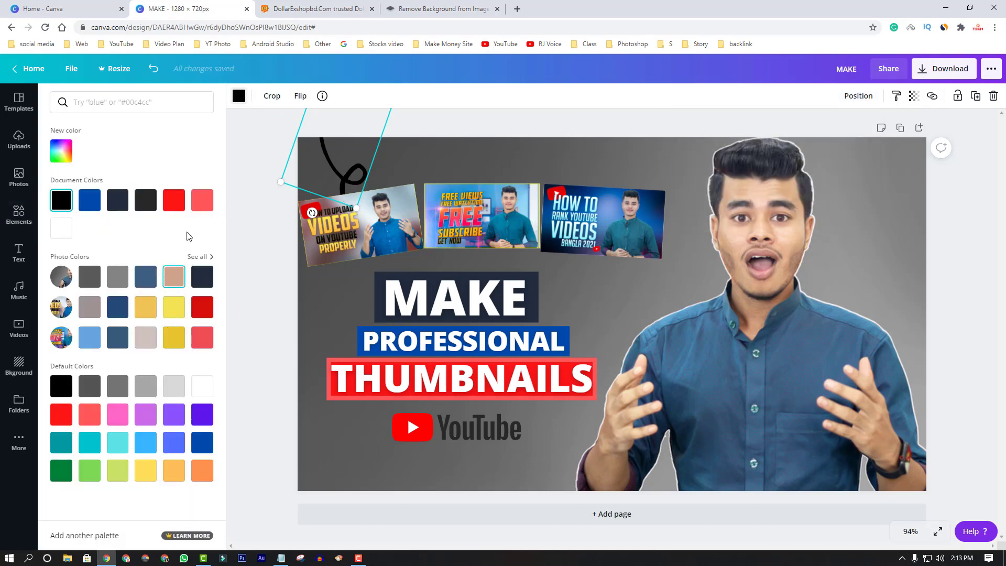
click(62, 229)
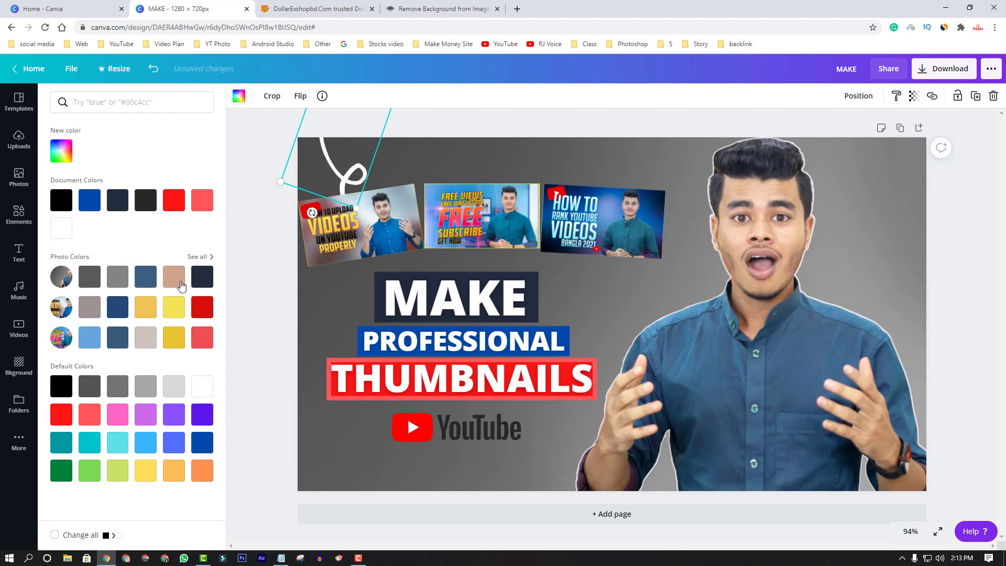
click(174, 307)
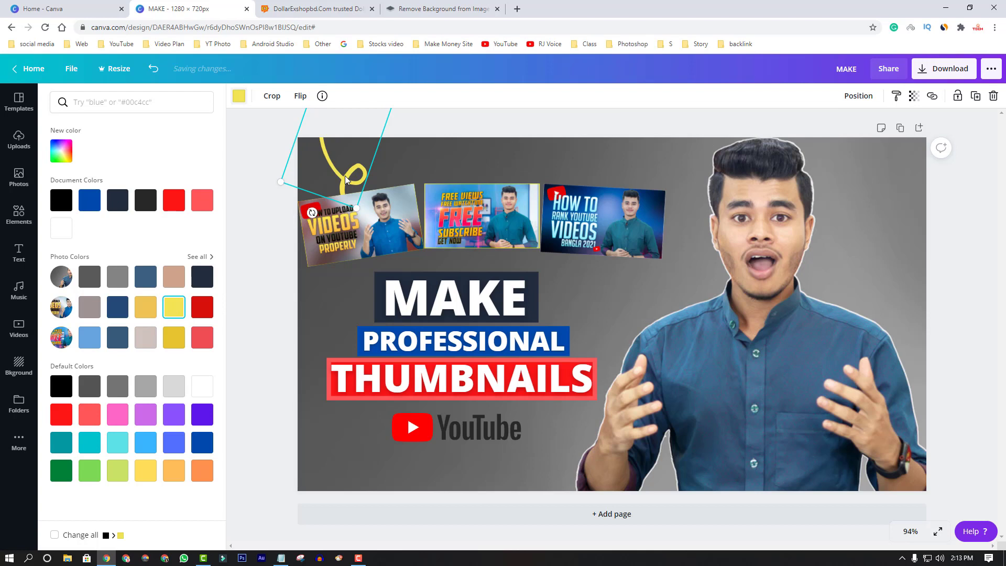
Step: Place a copy of the yellow looped line above the FREE VIEWS thumbnail and color it white
drag(419, 175, 473, 163)
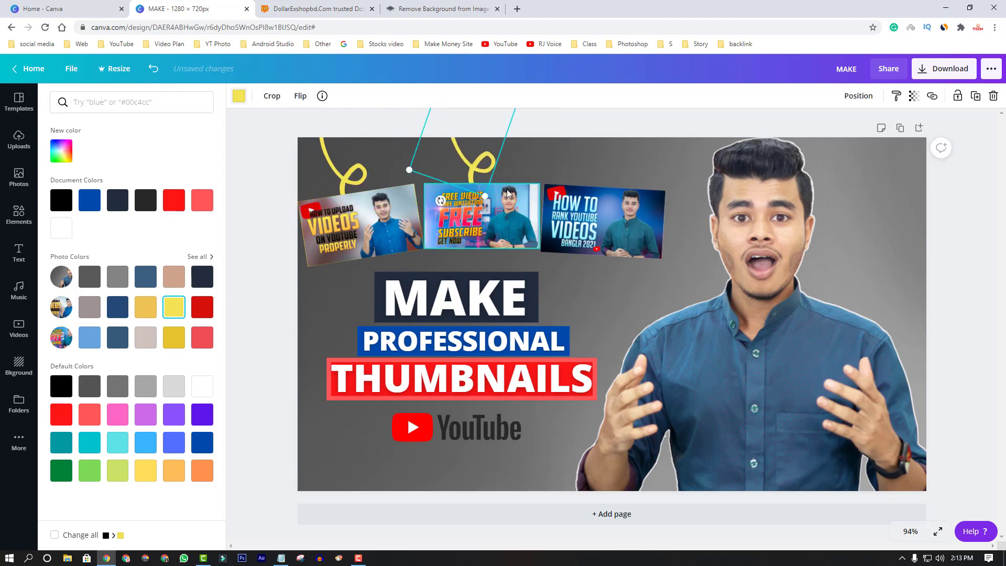
drag(484, 197, 487, 185)
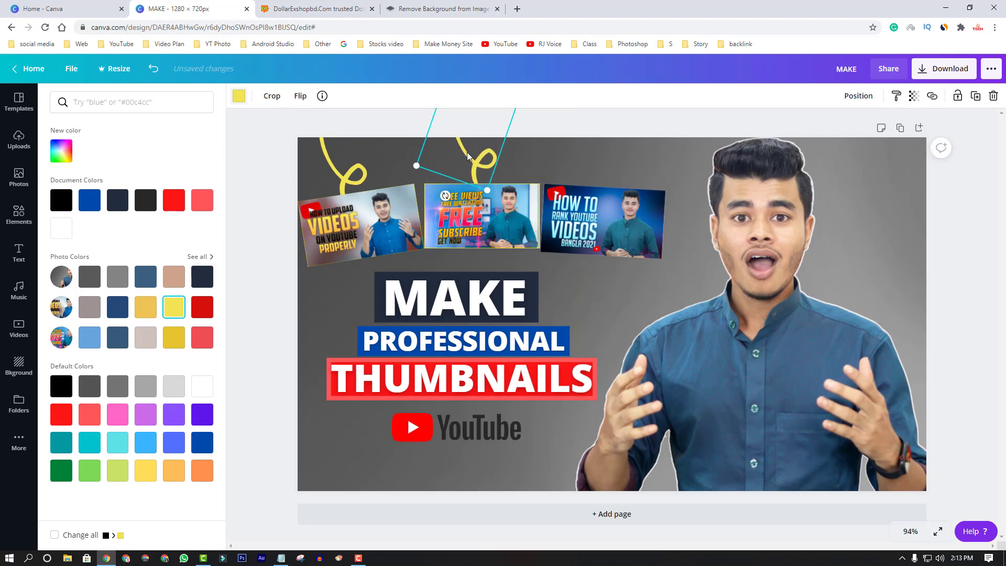
click(246, 99)
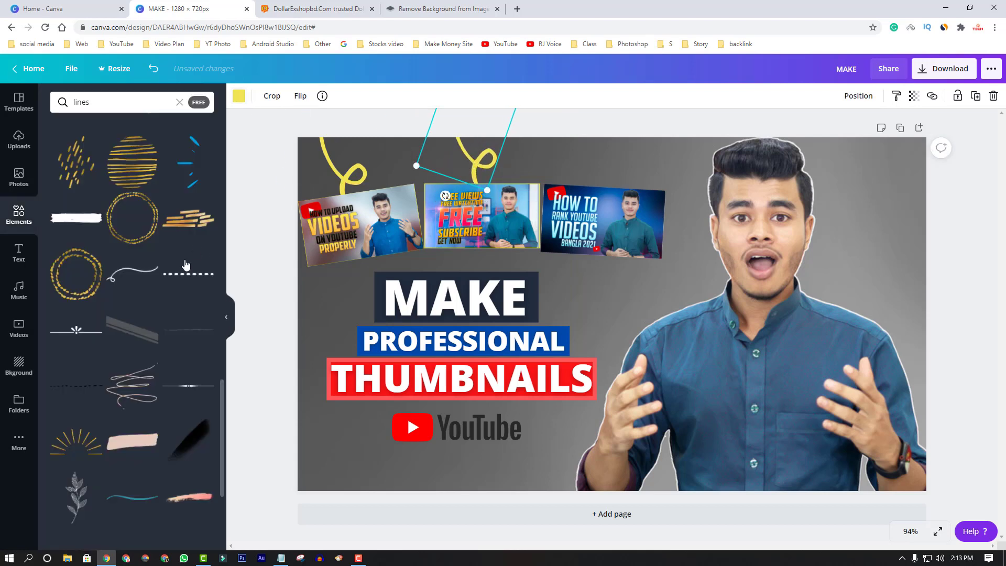
click(239, 98)
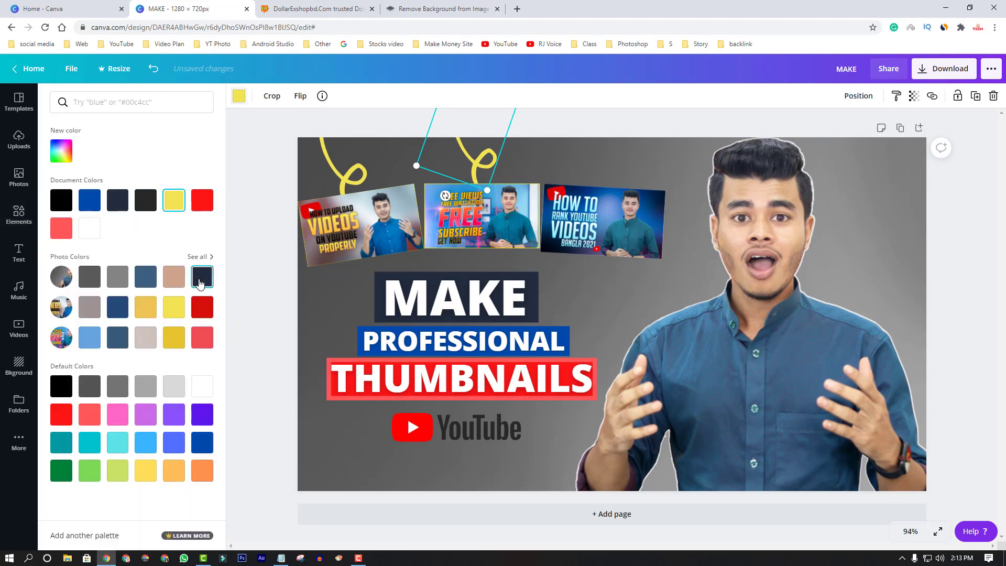
click(89, 231)
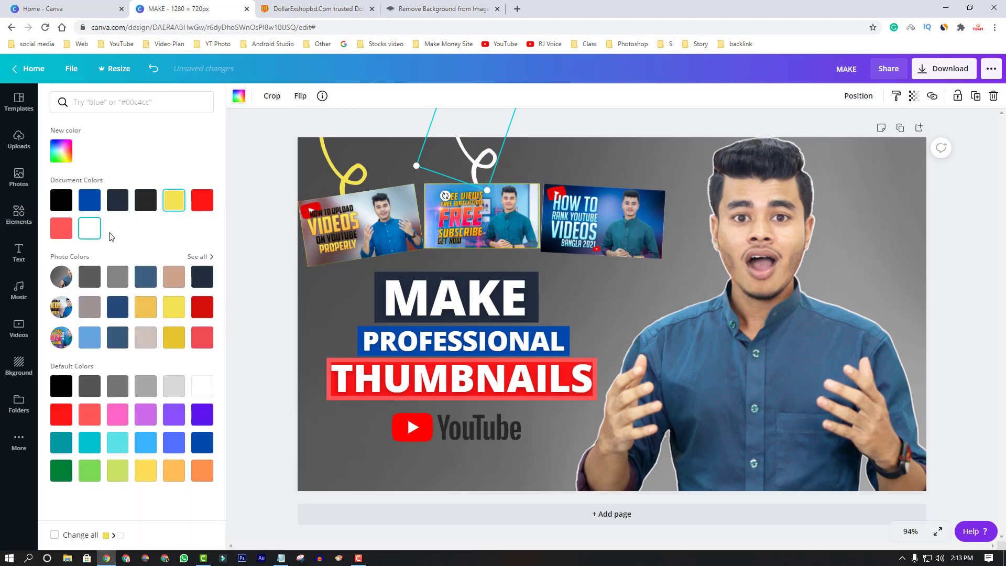
Step: Place another copy of the yellow looped line above the HOW TO RANK YOUTUBE VIDEOS thumbnail and color it coral red
click(360, 173)
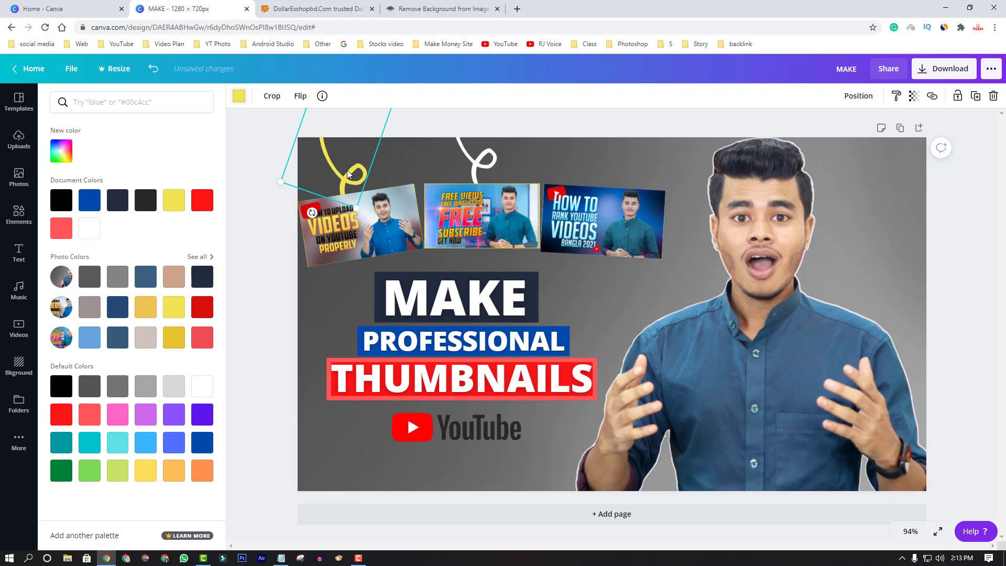
drag(345, 180, 608, 160)
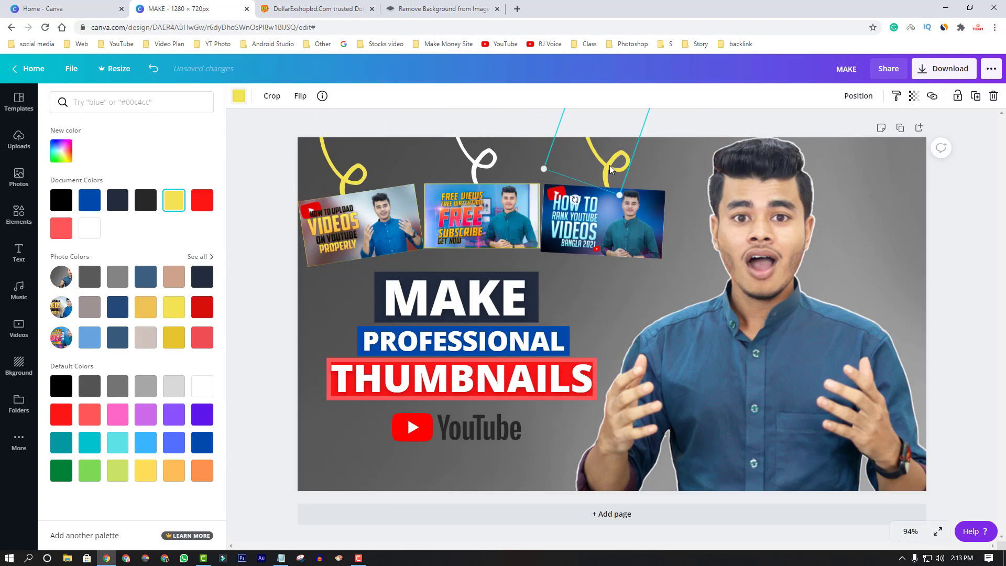
click(239, 95)
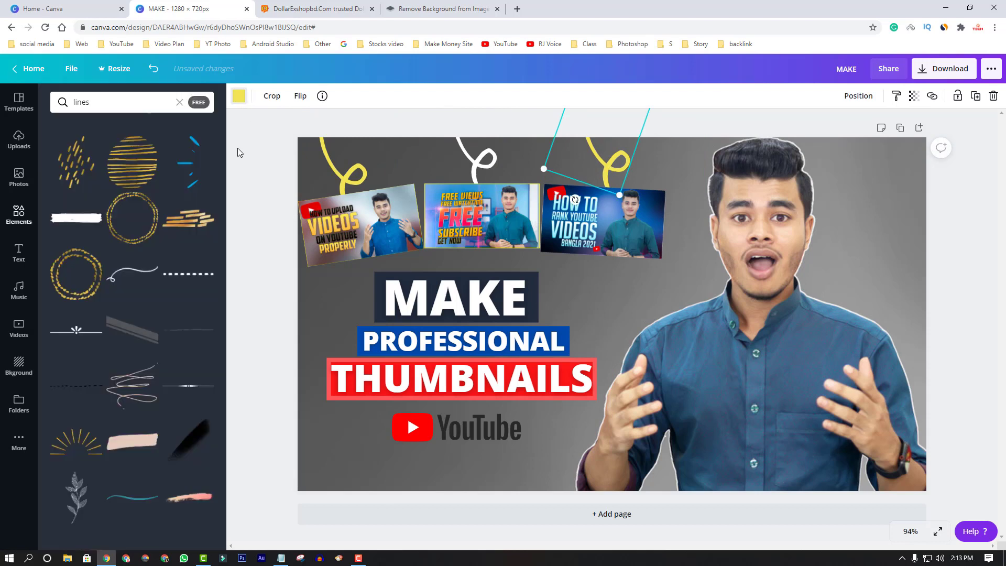
click(237, 97)
click(89, 337)
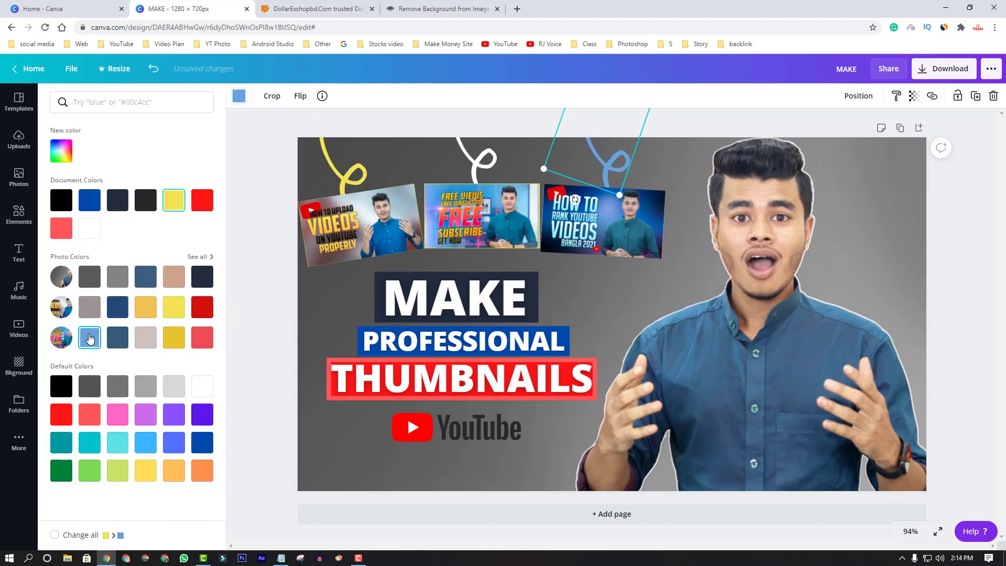
click(179, 338)
click(193, 340)
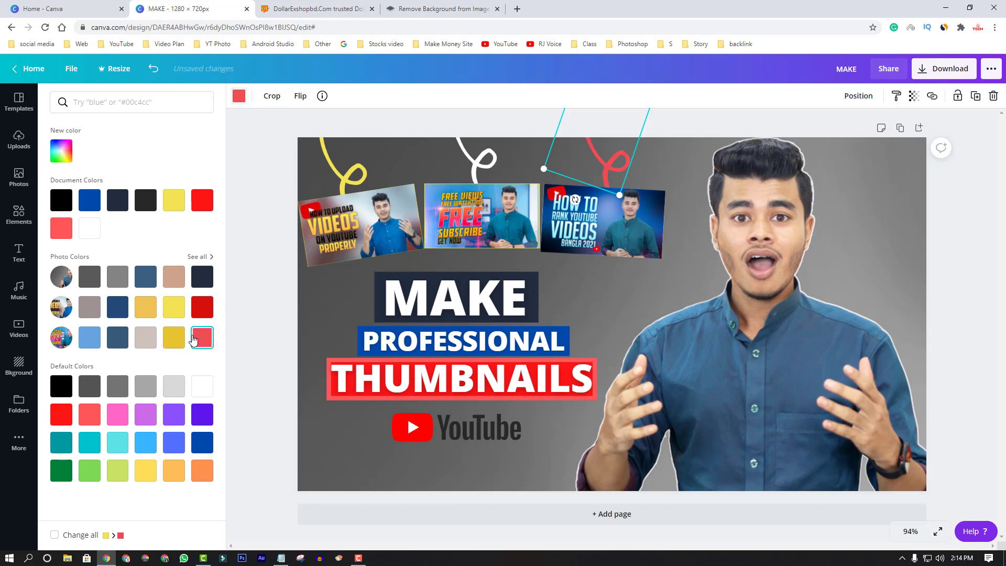
click(238, 209)
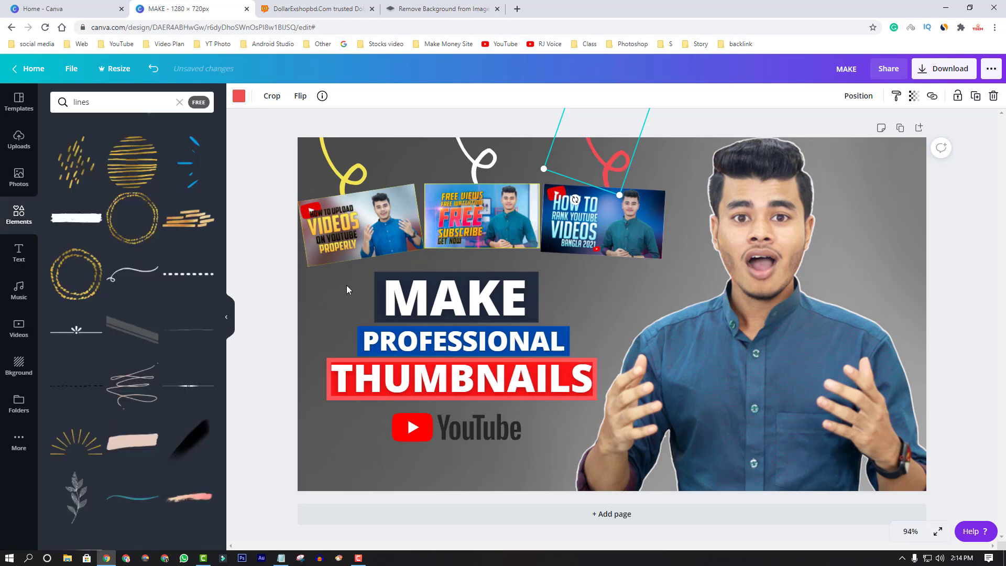
click(554, 444)
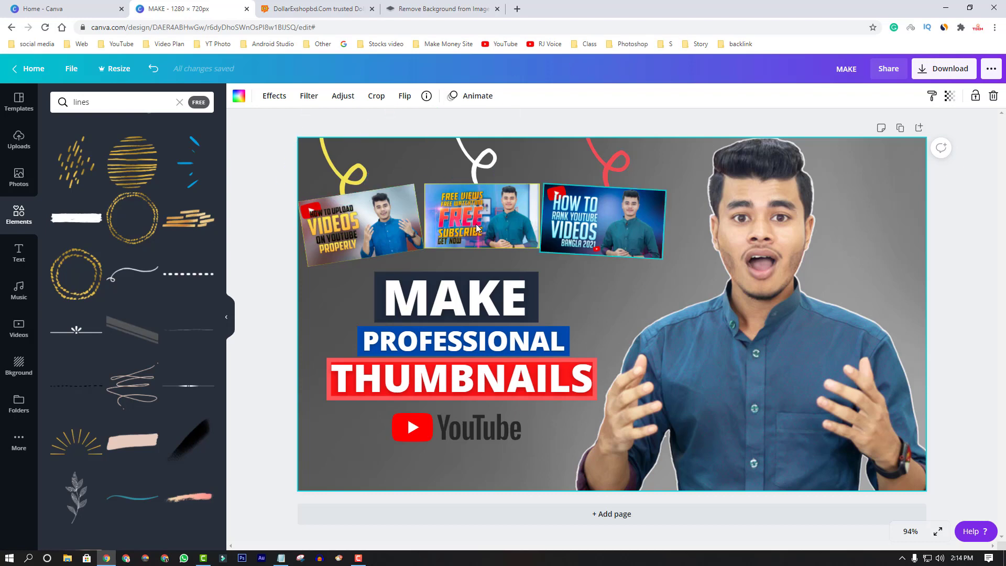
Step: Nudge the HOW TO UPLOAD VIDEOS thumbnail slightly under its yellow line and clear the selection
drag(374, 234, 371, 227)
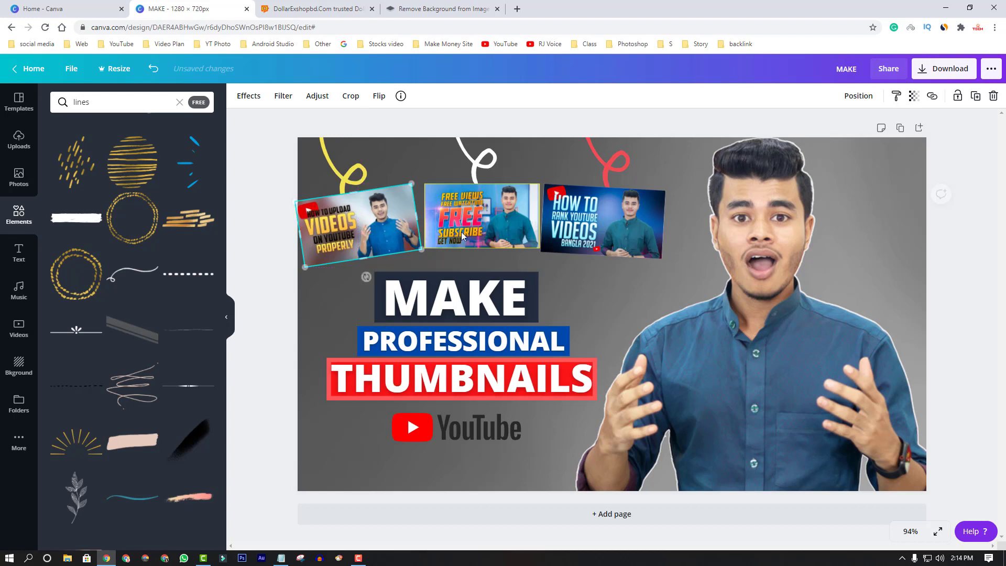
click(491, 227)
click(595, 273)
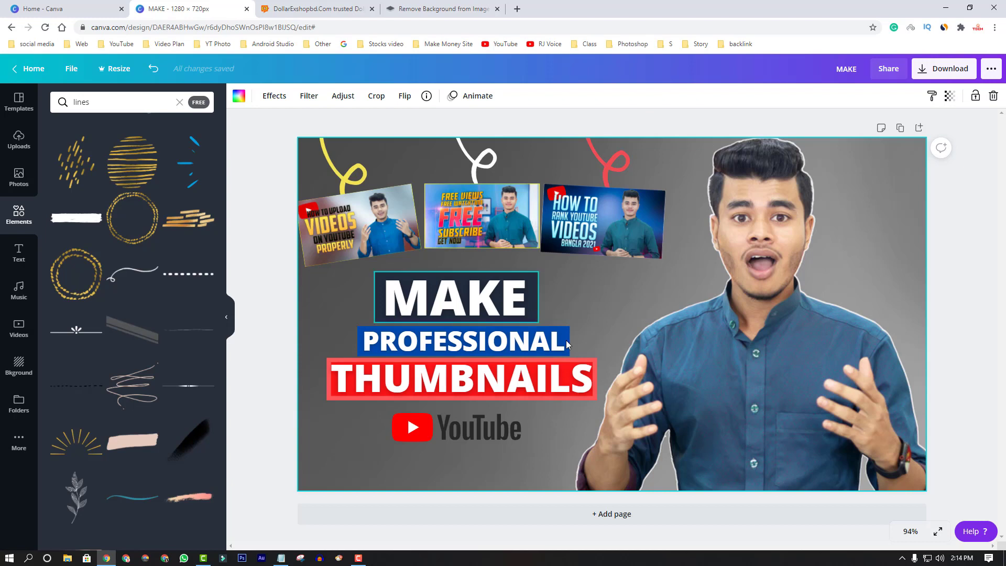
Step: Download the finished thumbnail design as a PNG at 1280 x 720 px
click(951, 71)
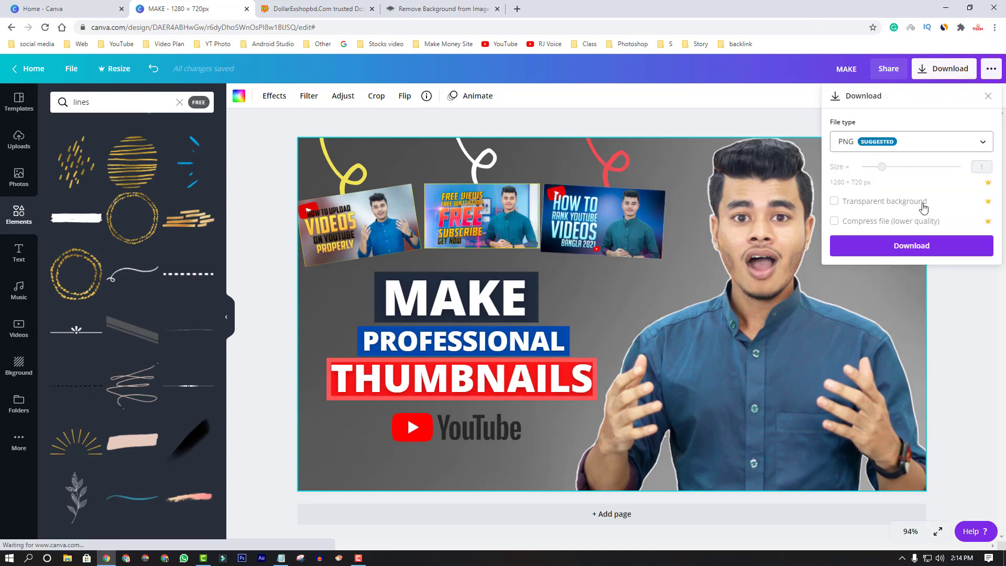
click(899, 248)
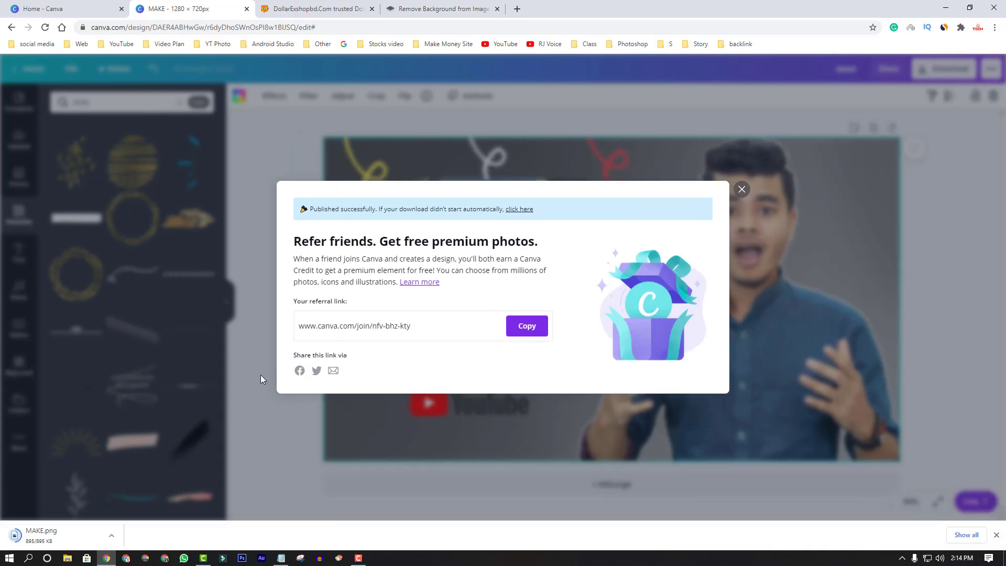
Step: Switch to the dollarexshopbd.com page and examine its exchange form, reserves, completed exchanges and buy-sell rates
click(314, 9)
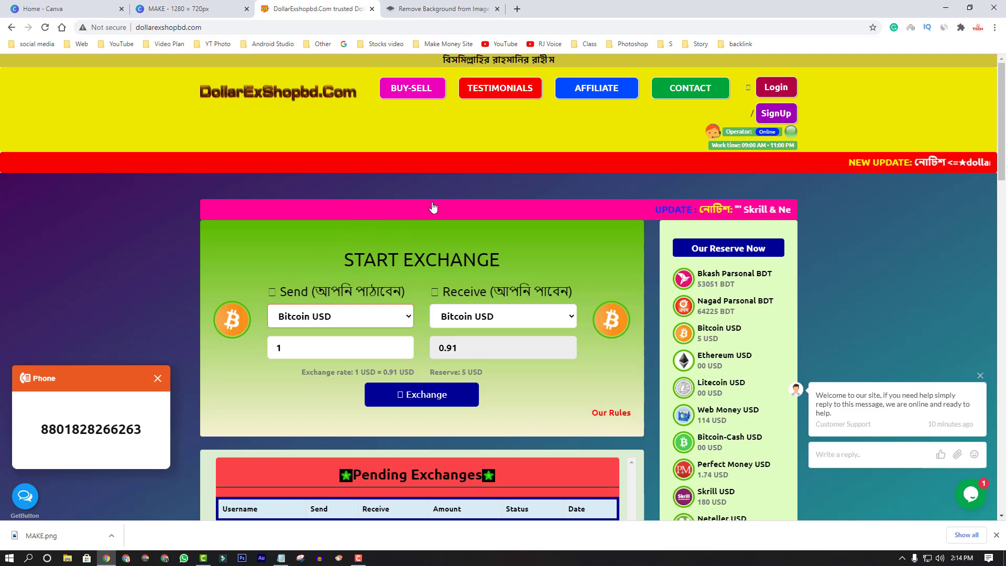
scroll(355, 222, down, 7)
scroll(449, 270, down, 4)
scroll(426, 247, up, 11)
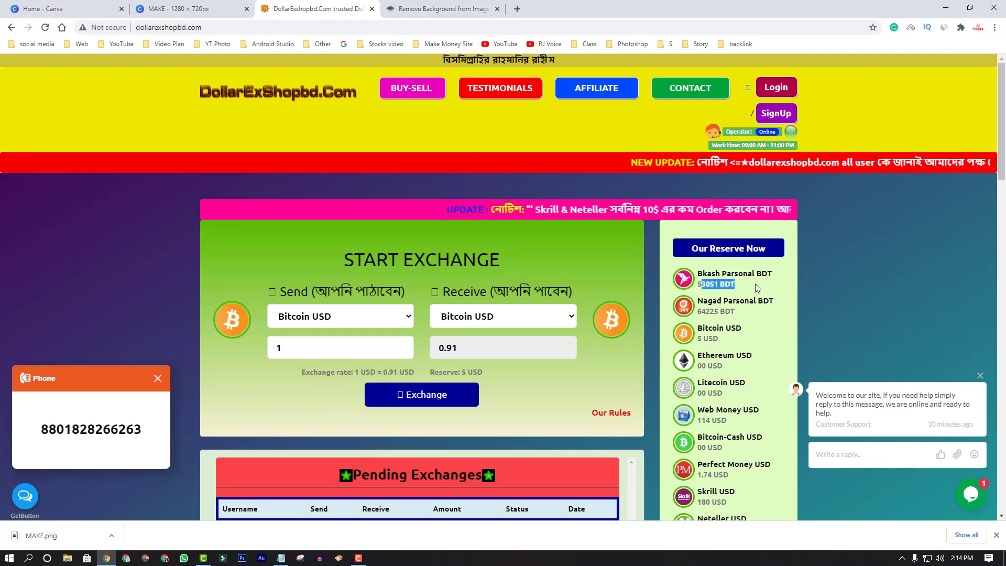
scroll(730, 294, down, 4)
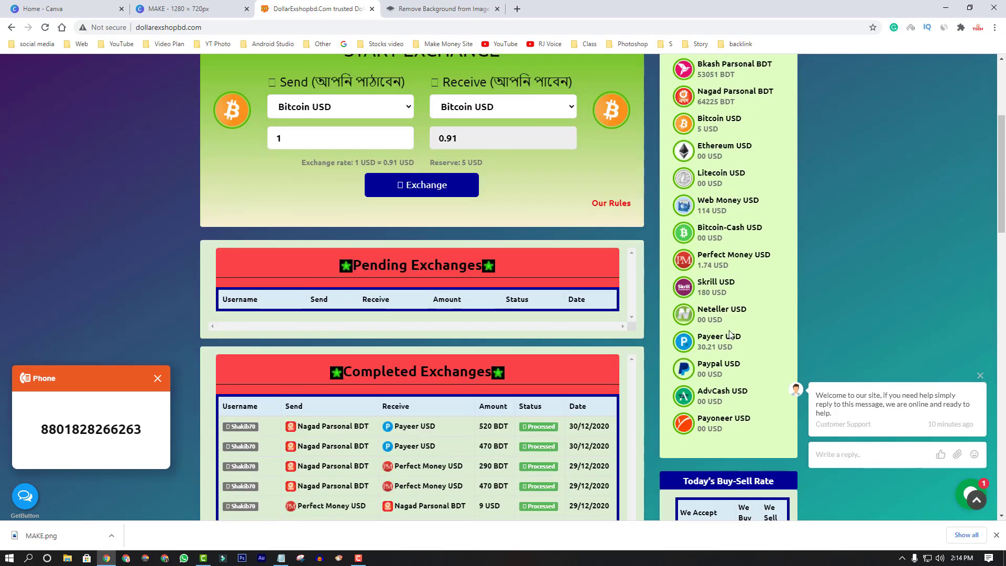
scroll(729, 334, down, 4)
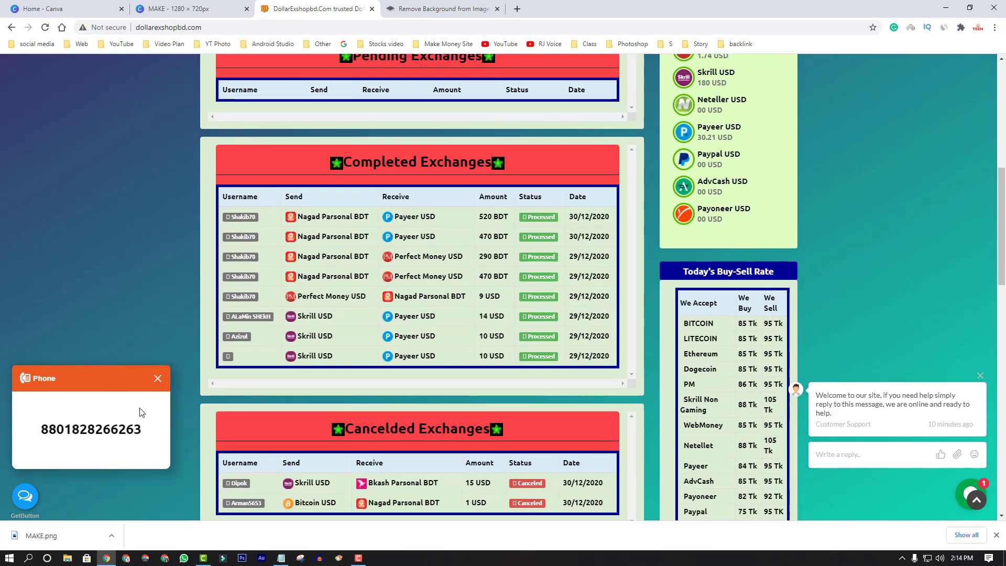
scroll(140, 411, up, 8)
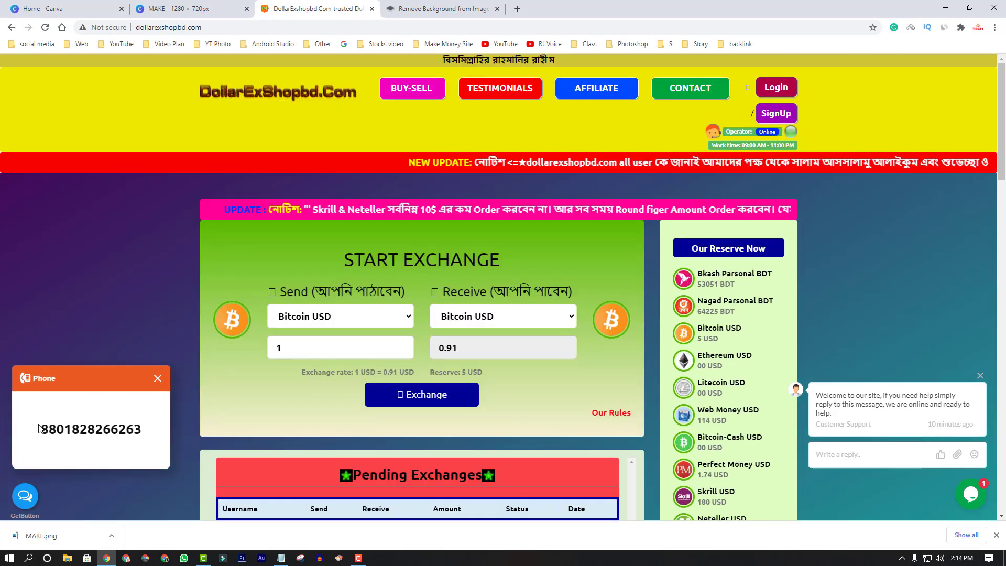
Step: Open the downloaded MAKE.png file
click(113, 539)
click(137, 471)
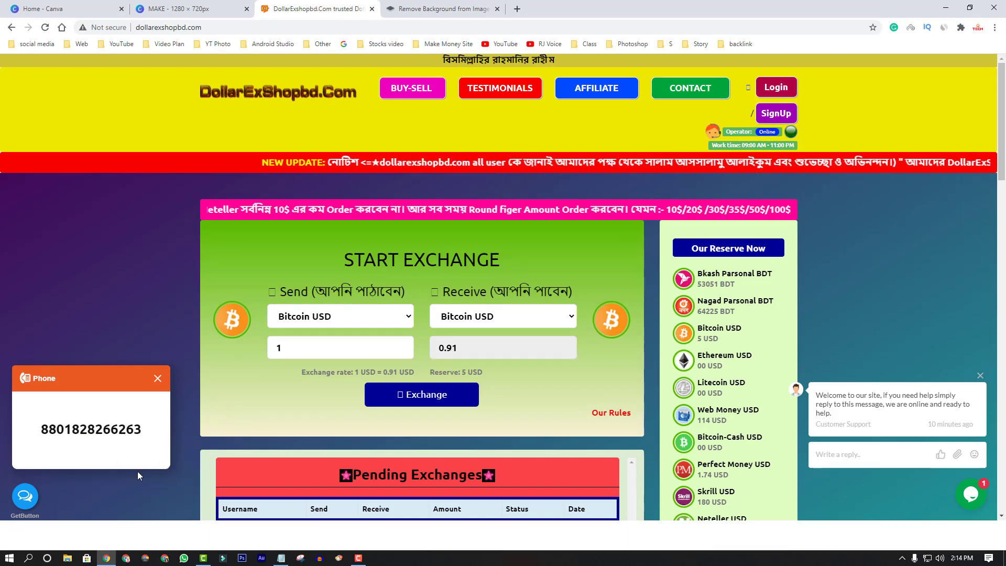